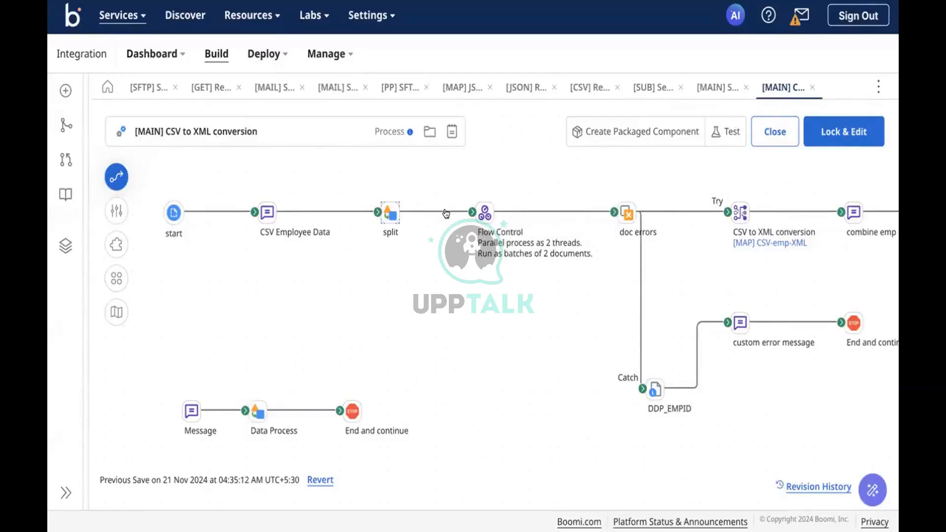
Set the Flow Control step to 5 threads, clear its batch size of 2, and open Atom Management's link options.
{"action": "left_click", "coordinate": [485, 212]}
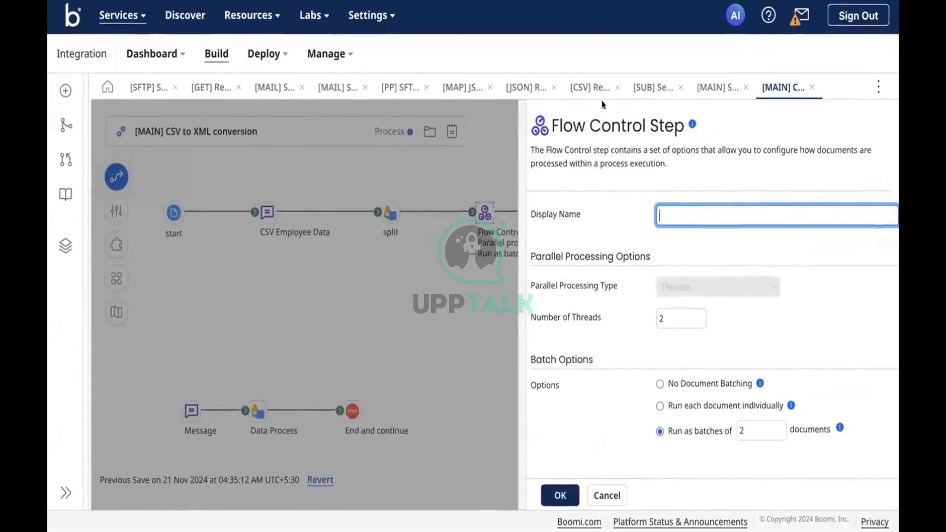
{"action": "left_click", "coordinate": [661, 319]}
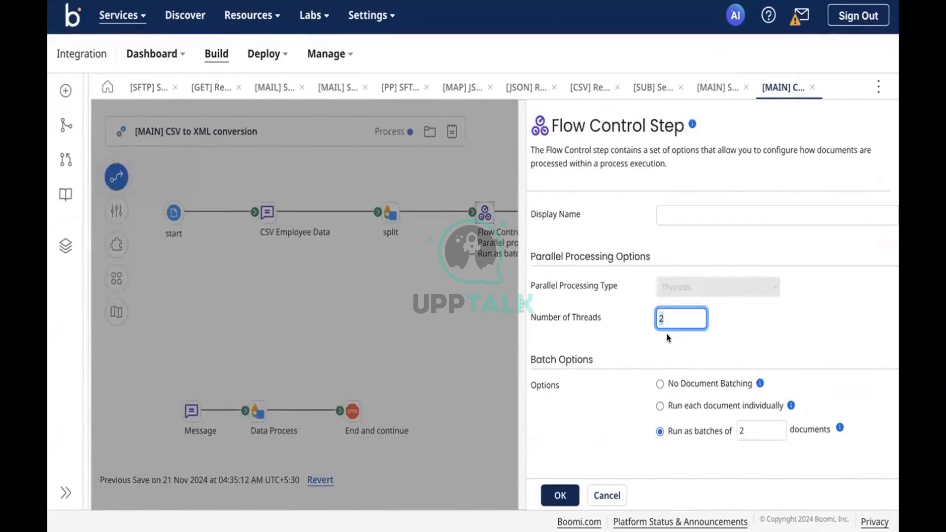
{"action": "type", "text": "5"}
{"action": "double_click", "coordinate": [753, 423]}
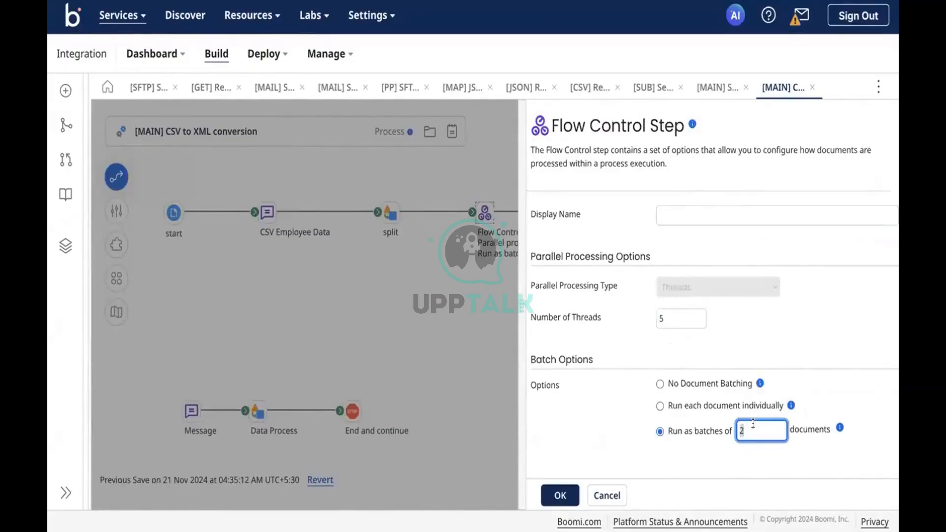
{"action": "key", "text": "BackSpace"}
{"action": "left_click", "coordinate": [667, 324]}
{"action": "left_click", "coordinate": [326, 56]}
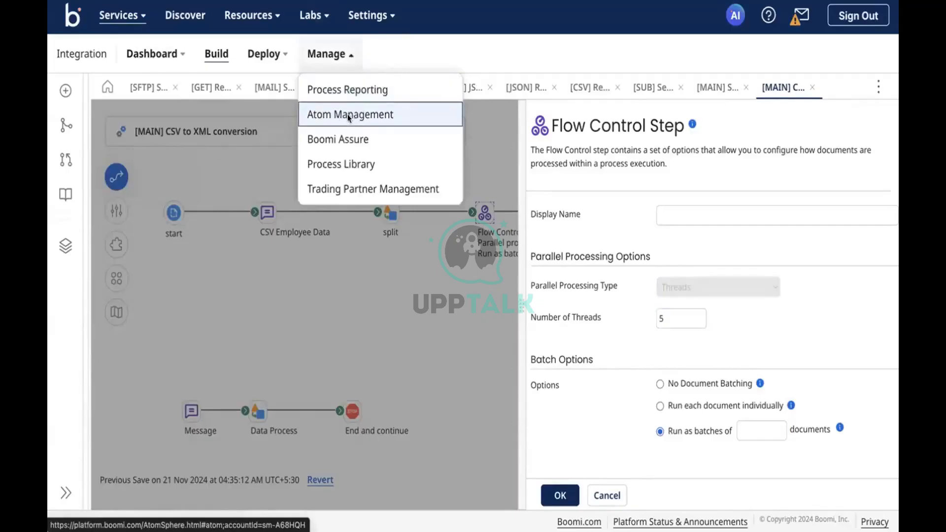
{"action": "right_click", "coordinate": [340, 112]}
Open Atom Management in a new tab and review the Test-DV atom's Cloud Attachment Quotas table.
{"action": "left_click", "coordinate": [351, 119]}
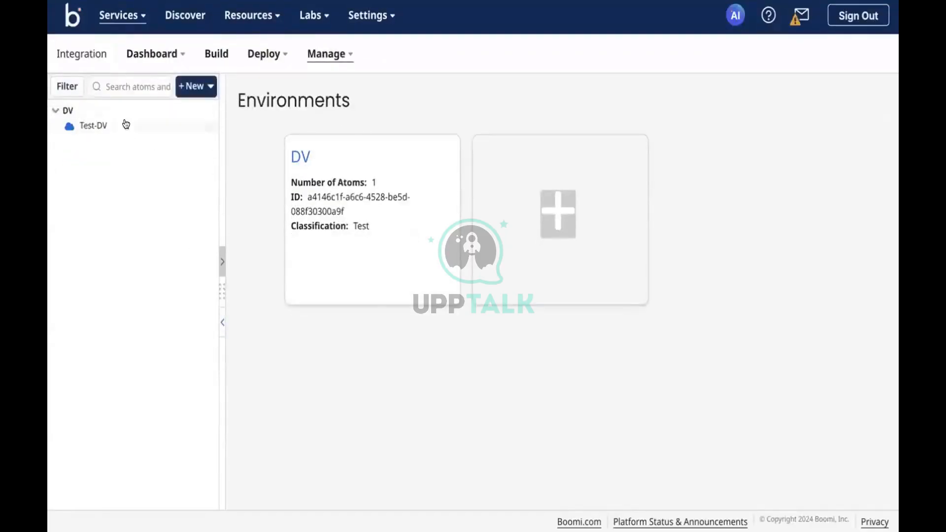
{"action": "left_click", "coordinate": [126, 125]}
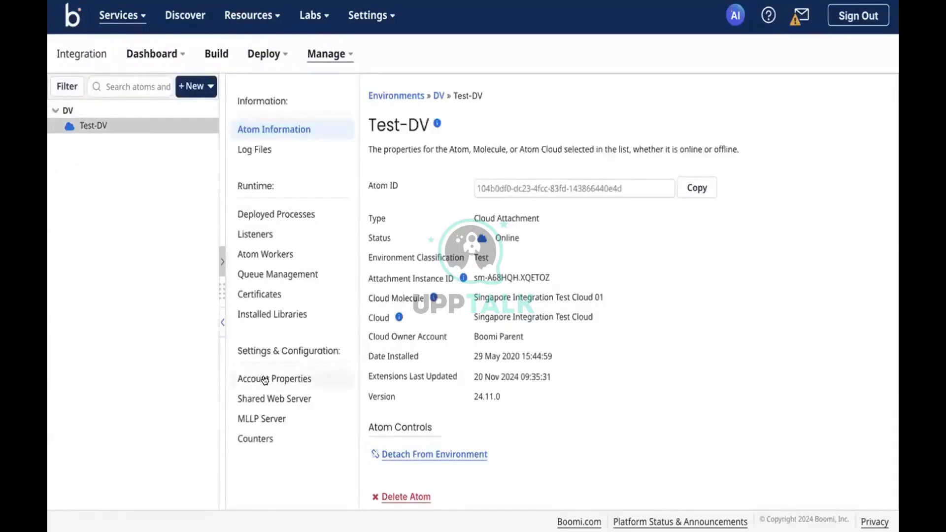
{"action": "left_click", "coordinate": [291, 377]}
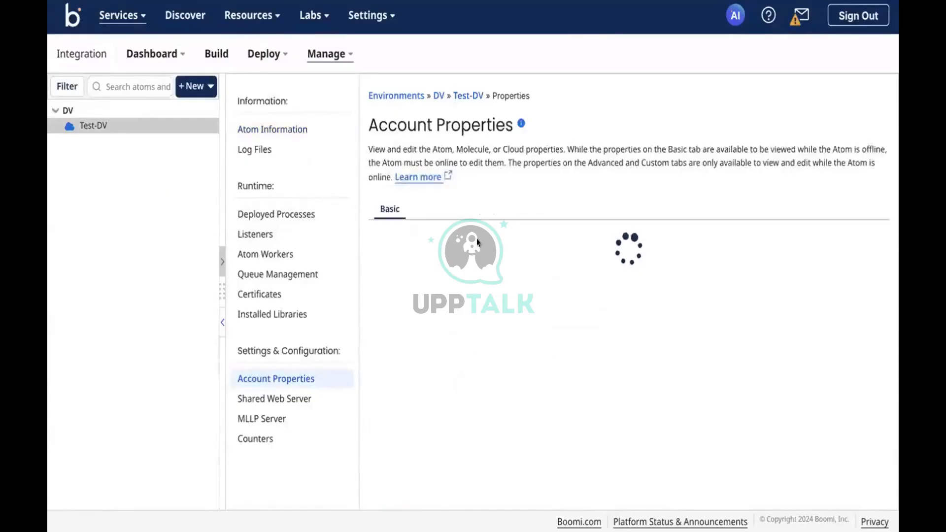
{"action": "left_click", "coordinate": [481, 217]}
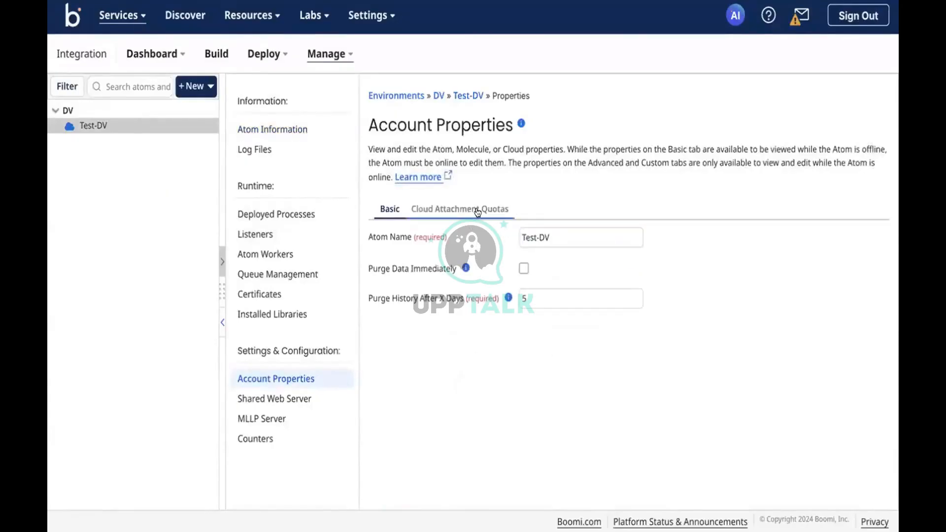
{"action": "scroll", "coordinate": [527, 391], "scroll_direction": "down", "scroll_amount": 1}
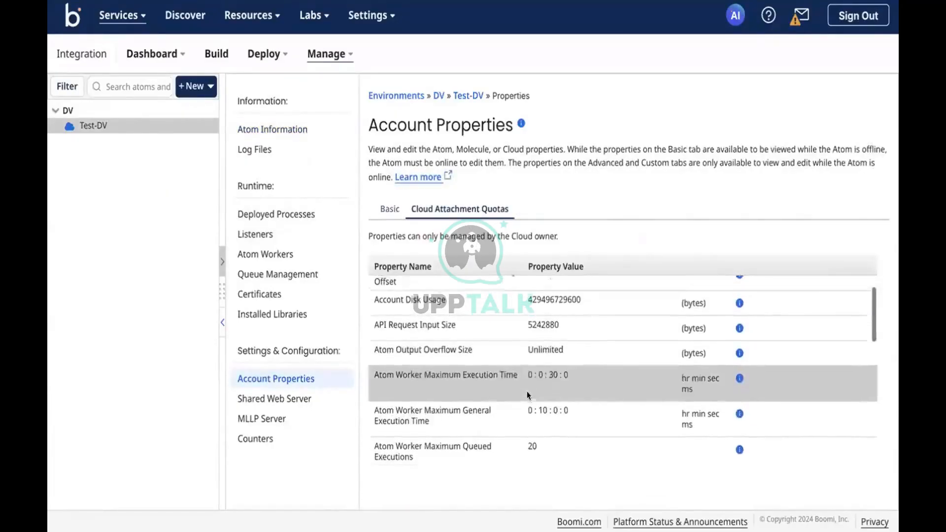
{"action": "scroll", "coordinate": [527, 391], "scroll_direction": "up", "scroll_amount": 2}
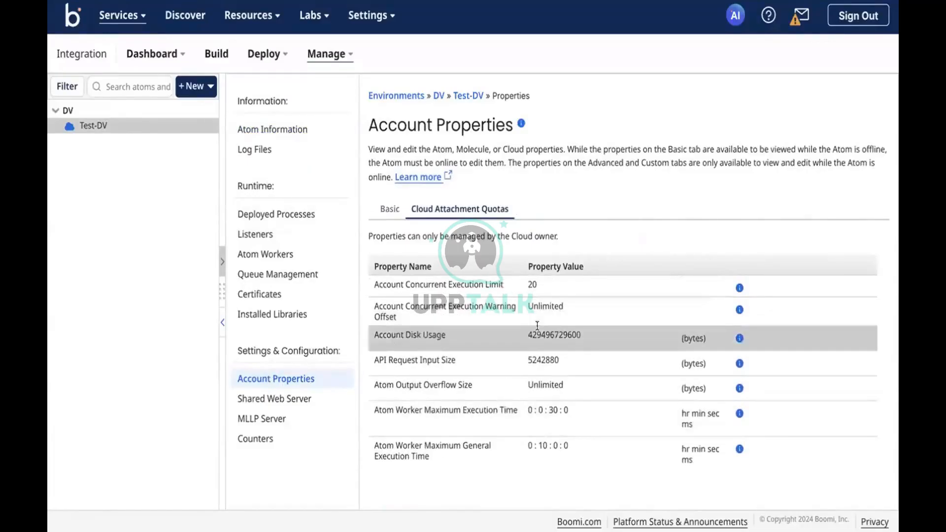
{"action": "scroll", "coordinate": [539, 375], "scroll_direction": "down", "scroll_amount": 3}
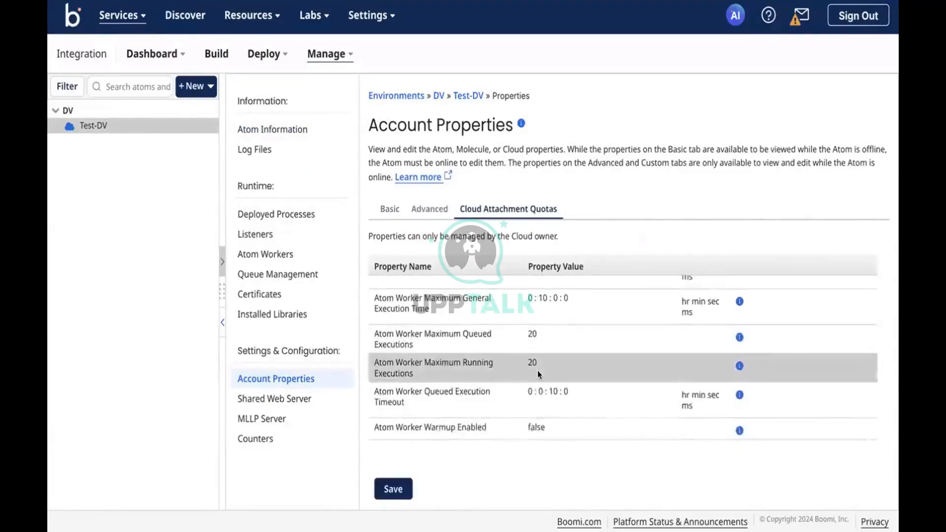
{"action": "scroll", "coordinate": [537, 374], "scroll_direction": "down", "scroll_amount": 5}
{"action": "scroll", "coordinate": [538, 374], "scroll_direction": "down", "scroll_amount": 4}
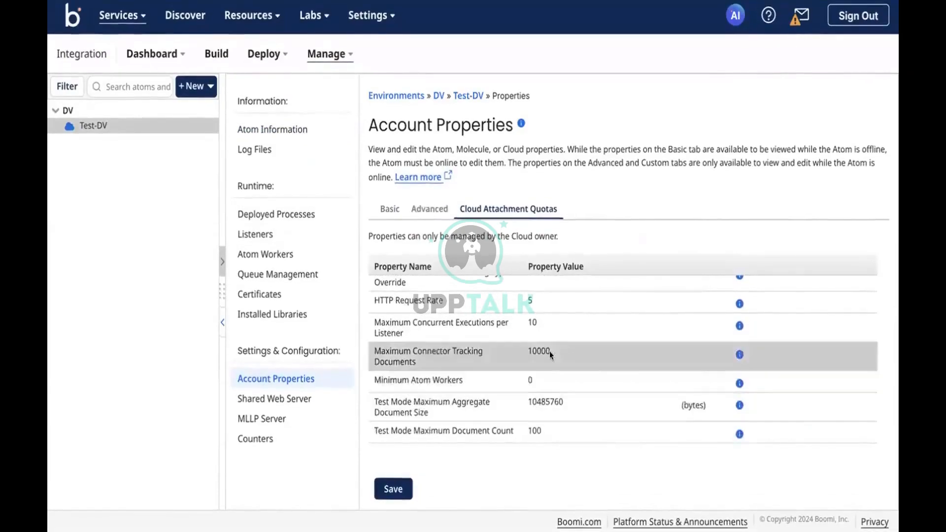
{"action": "scroll", "coordinate": [549, 351], "scroll_direction": "up", "scroll_amount": 2}
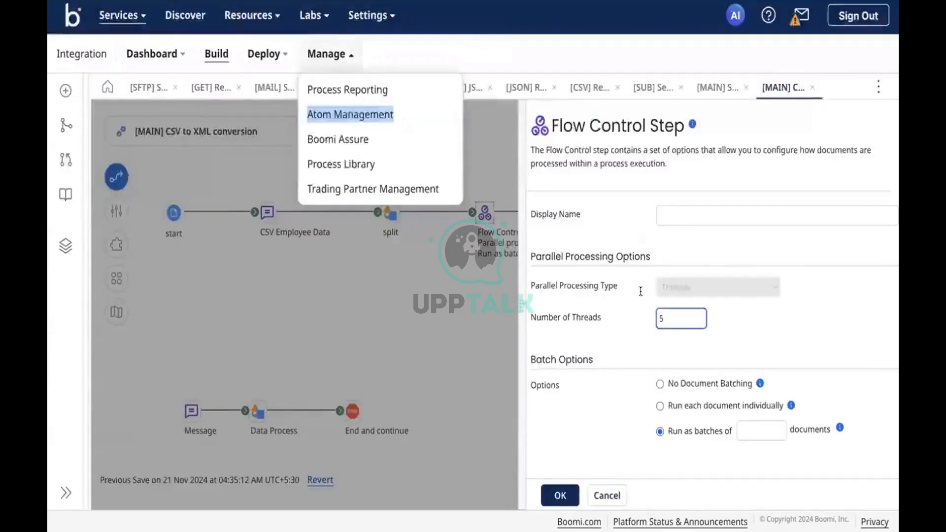
Dismiss the Manage menu and delete the 5 from the Number of Threads field.
{"action": "left_click", "coordinate": [616, 288]}
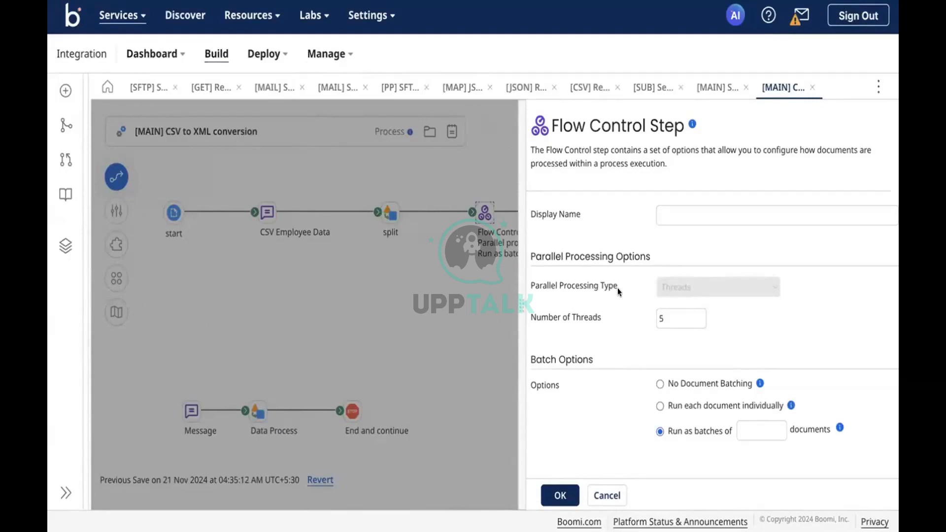
{"action": "left_click", "coordinate": [666, 315]}
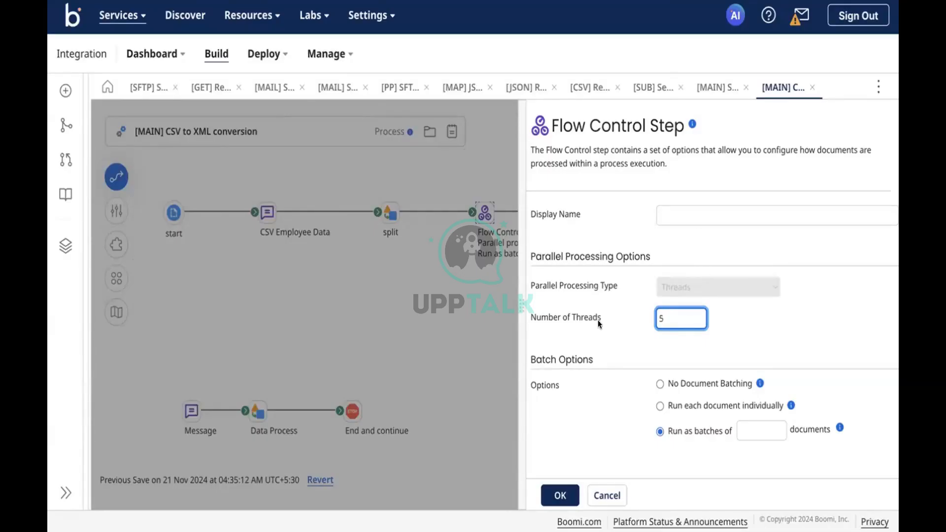
{"action": "key", "text": "BackSpace"}
Enter 5 threads and batches of 1000 documents, then apply the Flow Control settings.
{"action": "type", "text": "5"}
{"action": "left_click", "coordinate": [740, 425]}
{"action": "type", "text": "1000"}
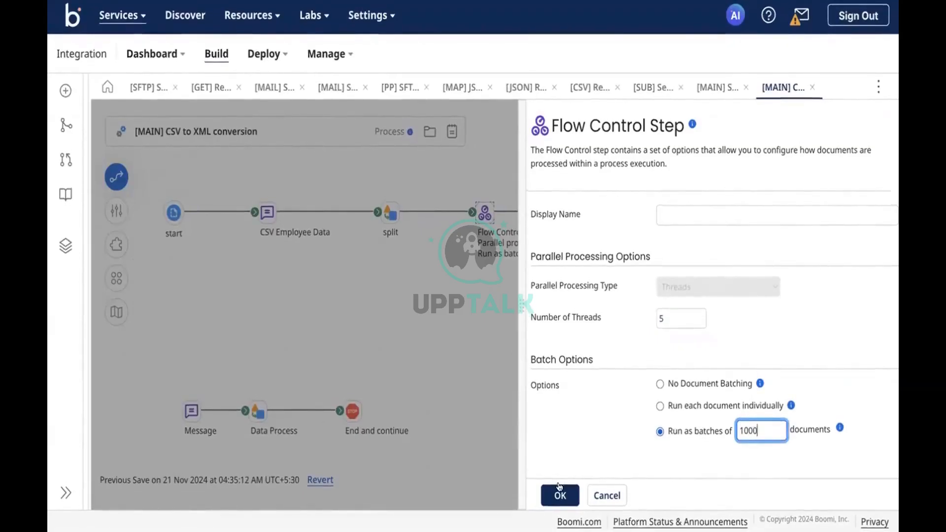
{"action": "left_click", "coordinate": [559, 490]}
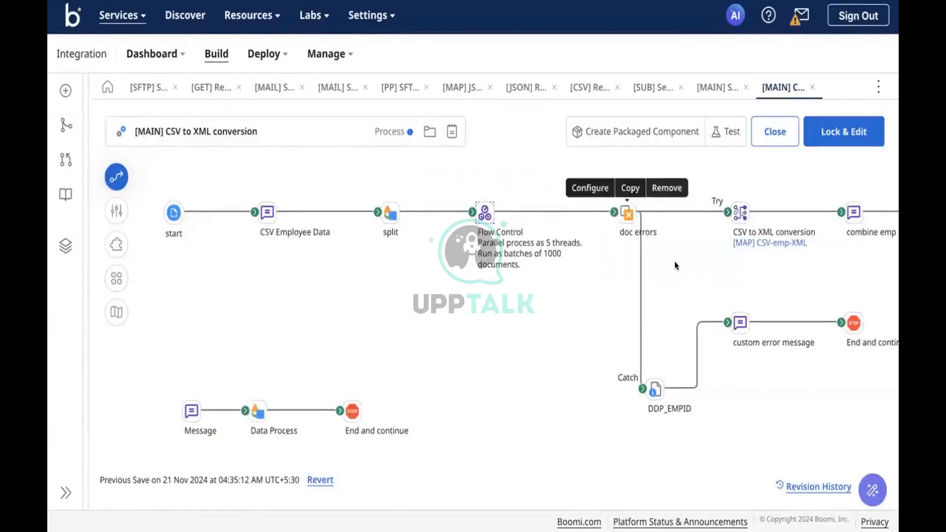
Scroll the canvas and reopen the Flow Control step's Configure settings.
{"action": "scroll", "coordinate": [675, 261], "scroll_direction": "right", "scroll_amount": 3}
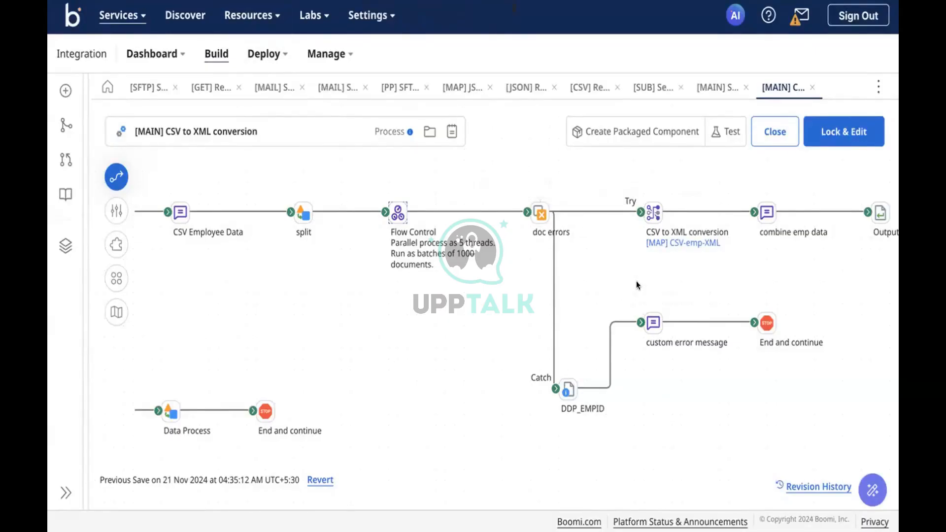
{"action": "left_click", "coordinate": [398, 213]}
{"action": "left_click", "coordinate": [361, 187]}
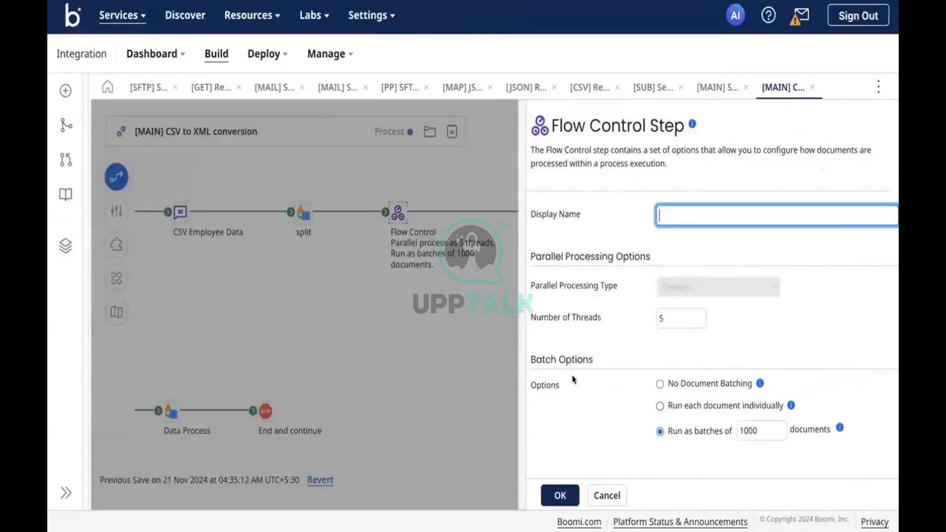
Read the No Document Batching note, try individual runs, then return to batches of 1000.
{"action": "left_click", "coordinate": [760, 380]}
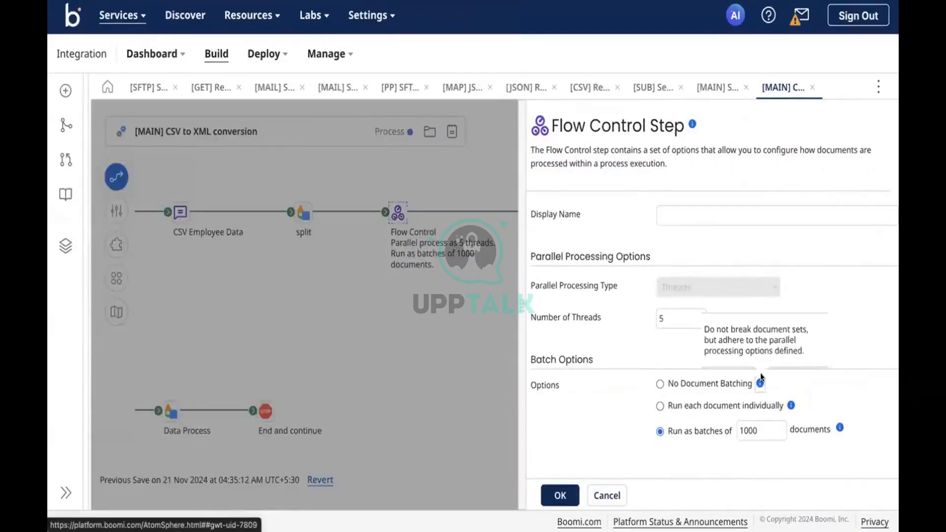
{"action": "left_click", "coordinate": [665, 360]}
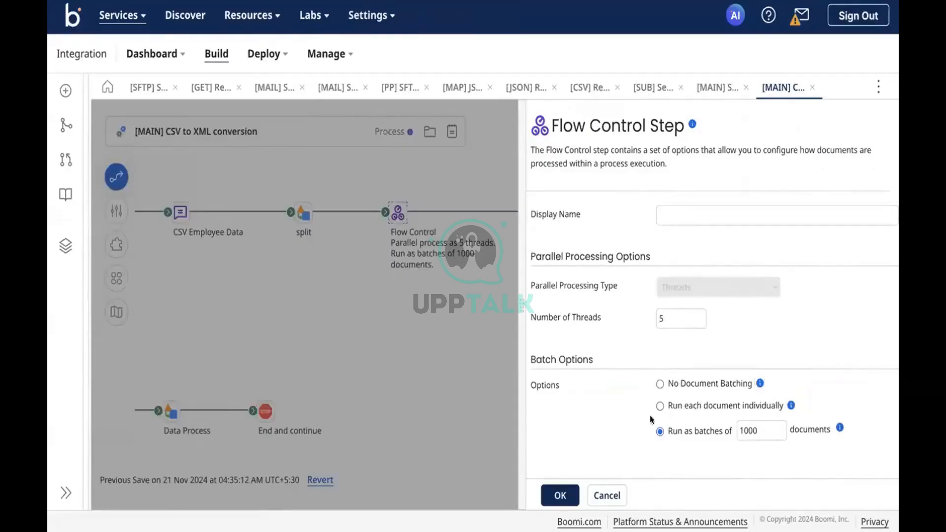
{"action": "left_click", "coordinate": [660, 407]}
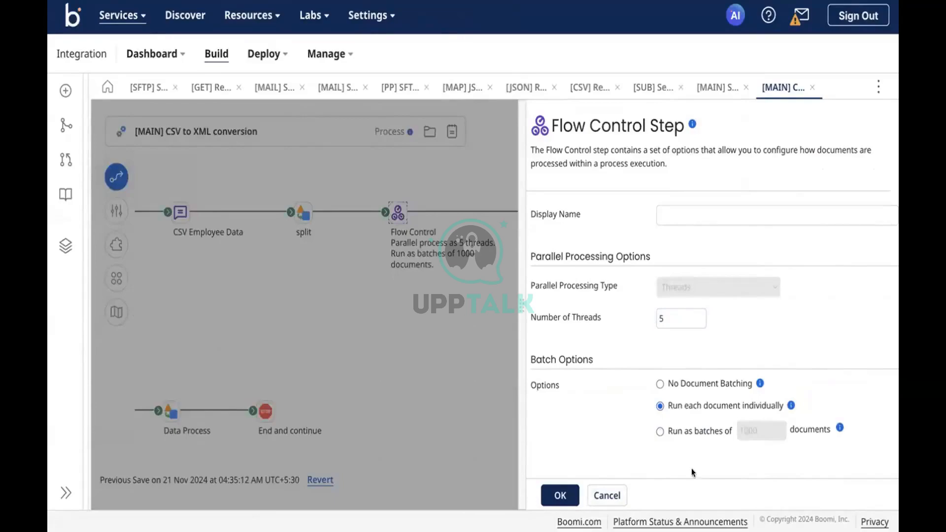
{"action": "left_click", "coordinate": [698, 433]}
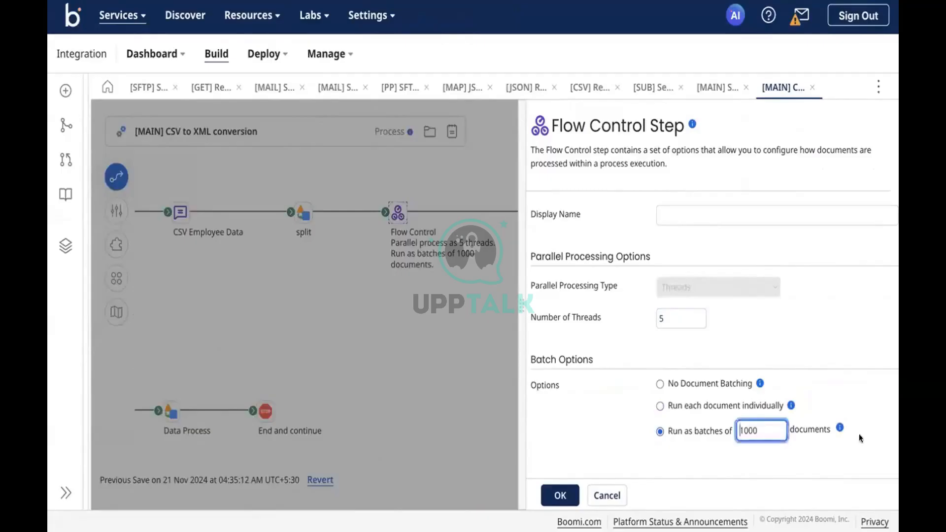
Read the batch processing explanation and open the Flow Control step documentation.
{"action": "left_click", "coordinate": [840, 427]}
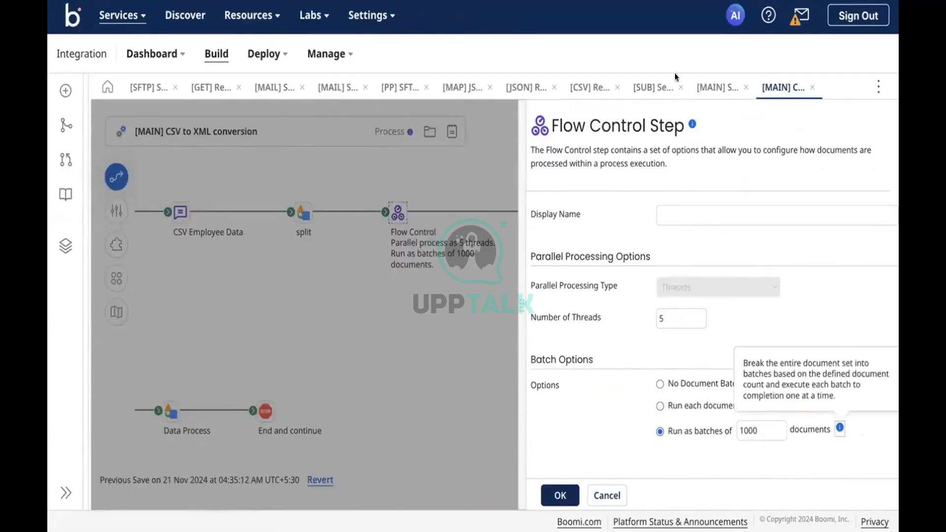
{"action": "left_click", "coordinate": [689, 125]}
{"action": "left_click", "coordinate": [692, 125]}
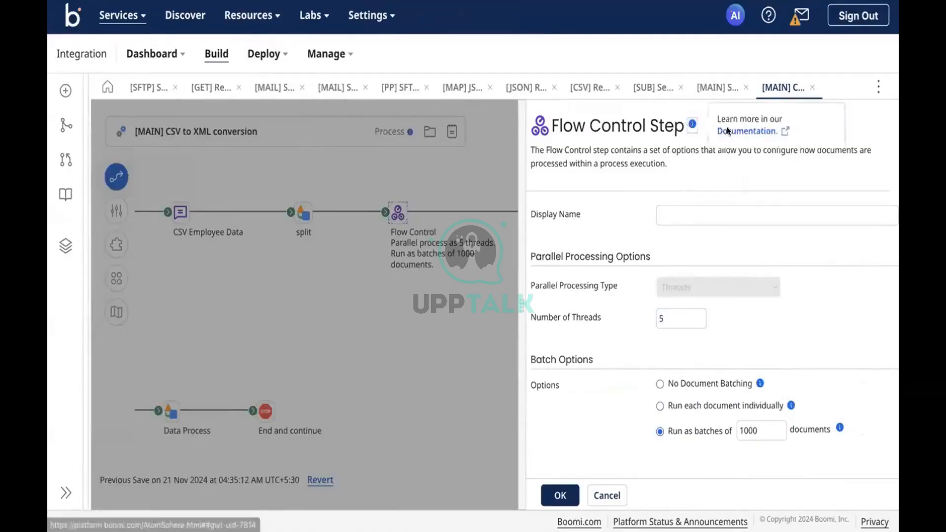
{"action": "left_click", "coordinate": [727, 129]}
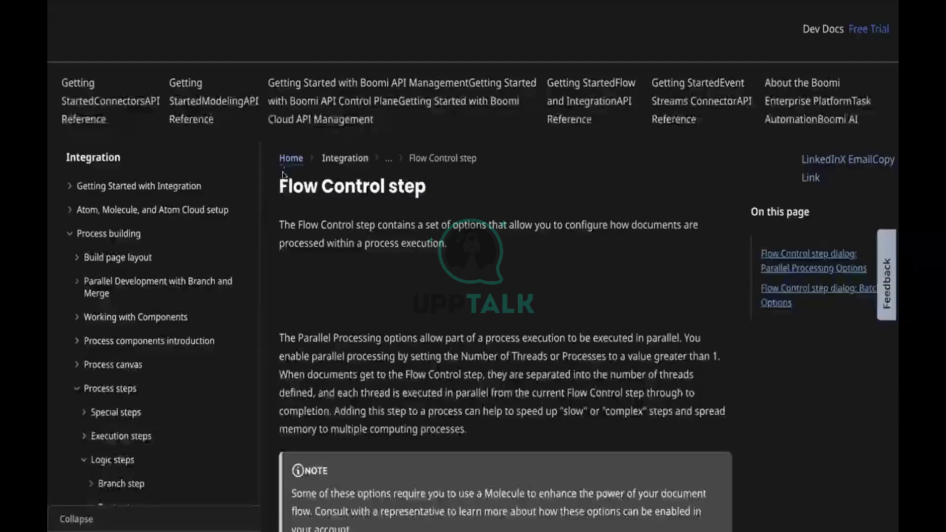
Scroll the Flow Control documentation down to Parallel Processing Options and the Number of Threads limits.
{"action": "scroll", "coordinate": [410, 379], "scroll_direction": "down", "scroll_amount": 8}
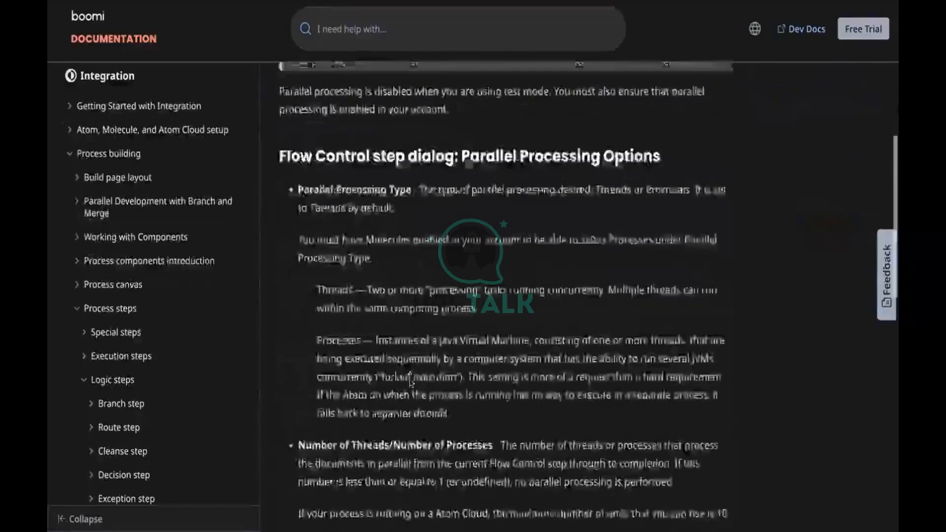
{"action": "scroll", "coordinate": [410, 380], "scroll_direction": "down", "scroll_amount": 2}
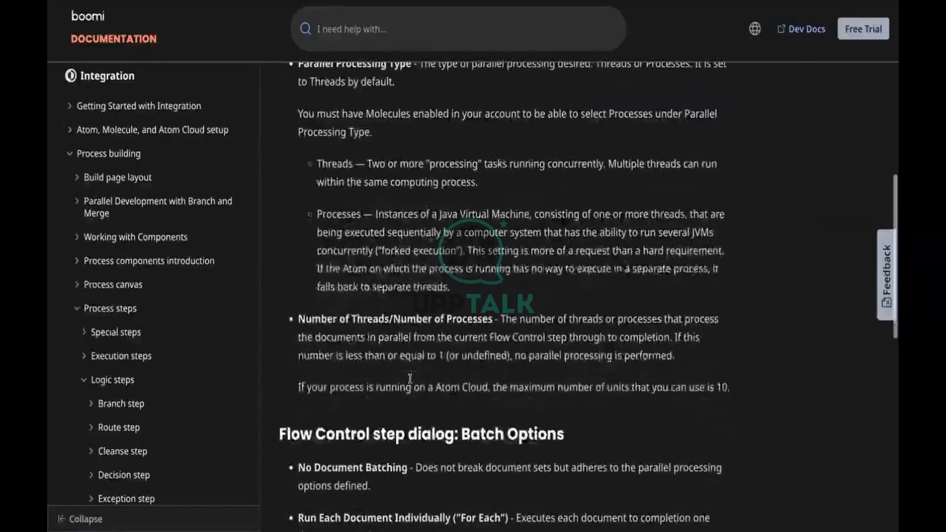
{"action": "scroll", "coordinate": [410, 380], "scroll_direction": "down", "scroll_amount": 1}
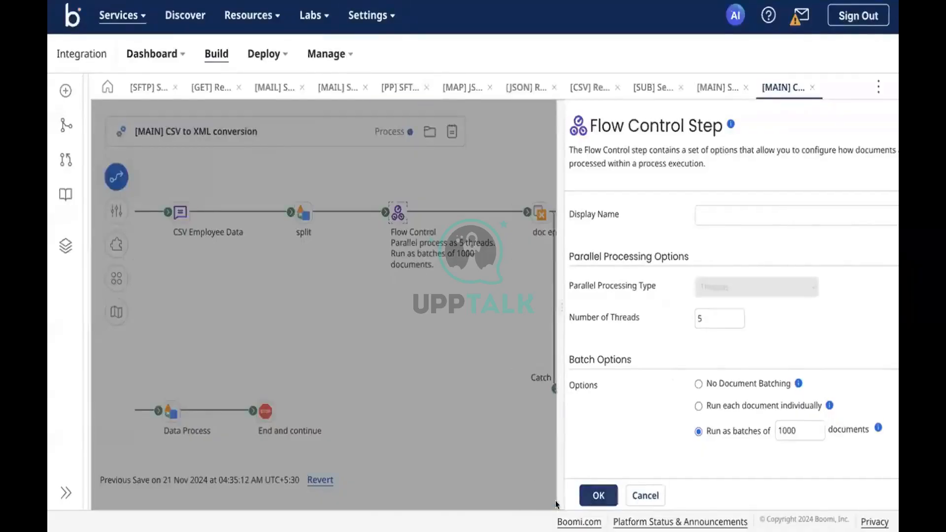
Cancel the Flow Control Step panel, keeping 5 threads and 1000-document batches.
{"action": "left_click", "coordinate": [644, 495]}
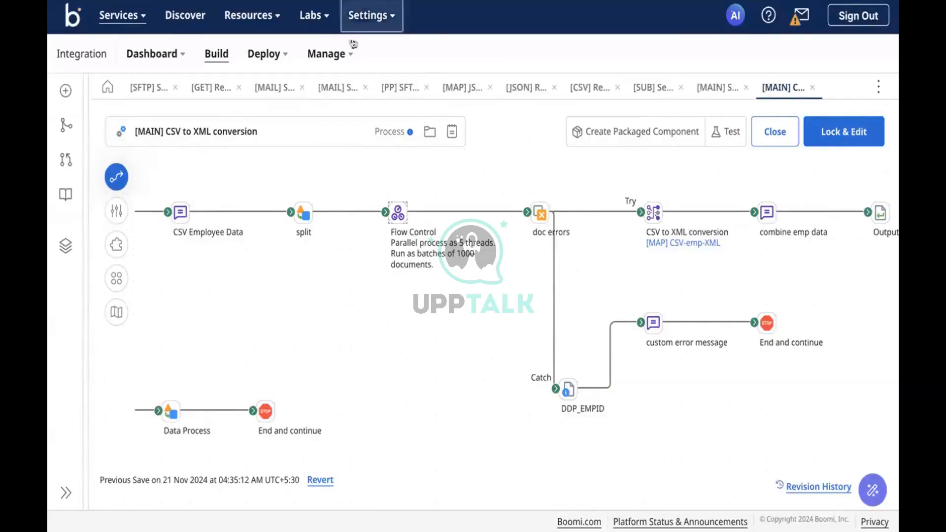
Switch the Flow Control step to 'Run each document individually' and confirm with OK.
{"action": "left_click", "coordinate": [399, 217]}
{"action": "double_click", "coordinate": [401, 220]}
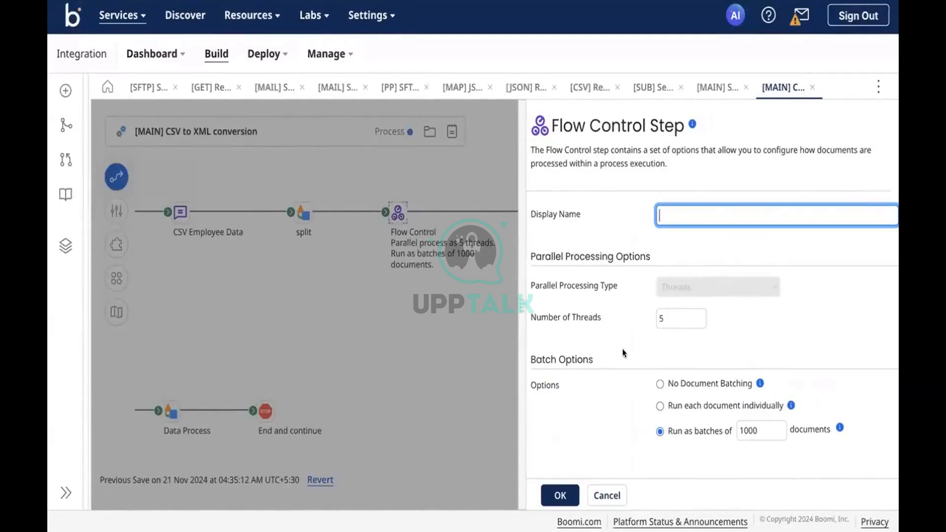
{"action": "left_click", "coordinate": [689, 409]}
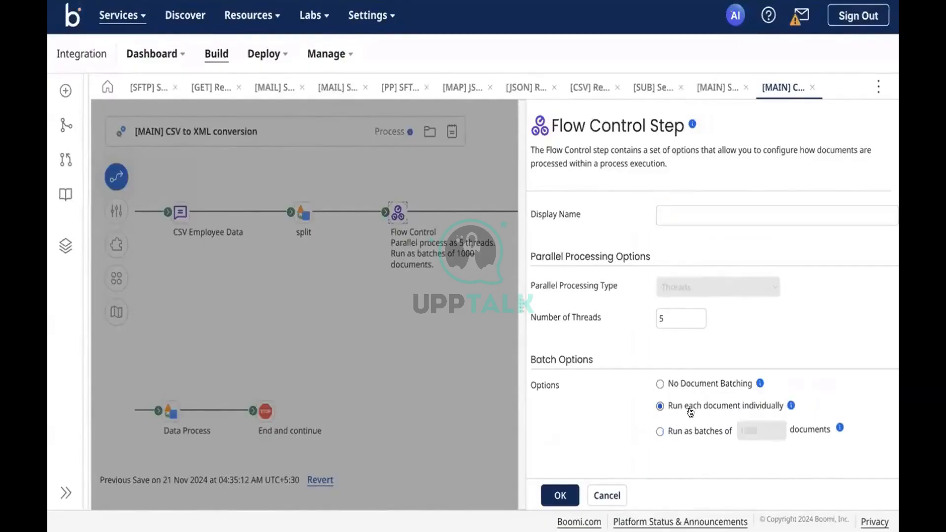
{"action": "mouse_move", "coordinate": [790, 405]}
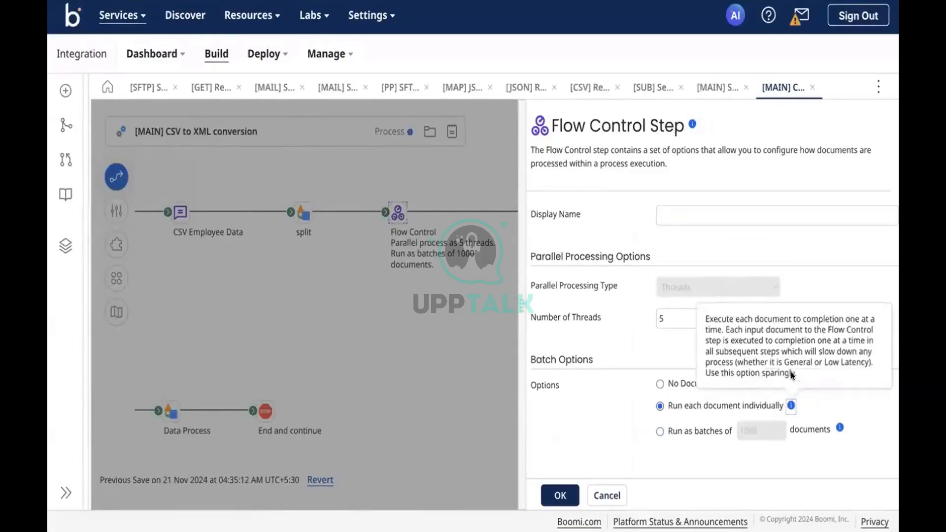
{"action": "left_click_drag", "start_coordinate": [795, 373], "coordinate": [601, 314]}
{"action": "left_click", "coordinate": [593, 314]}
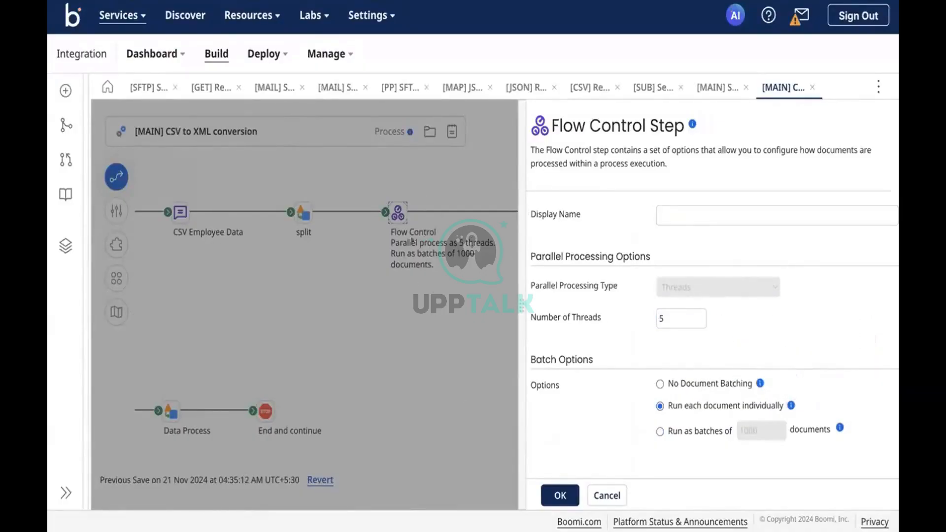
{"action": "left_click", "coordinate": [560, 495]}
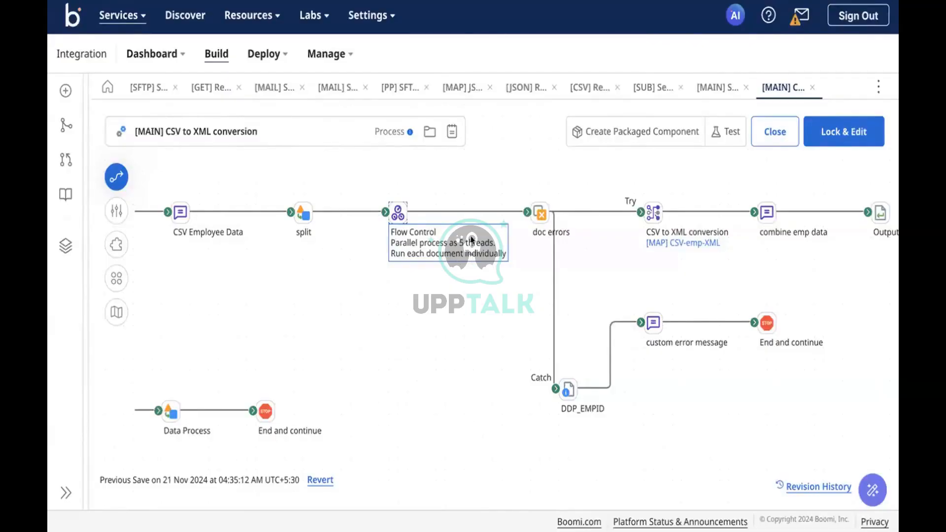
Reselect the Flow Control step, open the steps palette, and pick the Data Process step.
{"action": "left_click", "coordinate": [393, 207]}
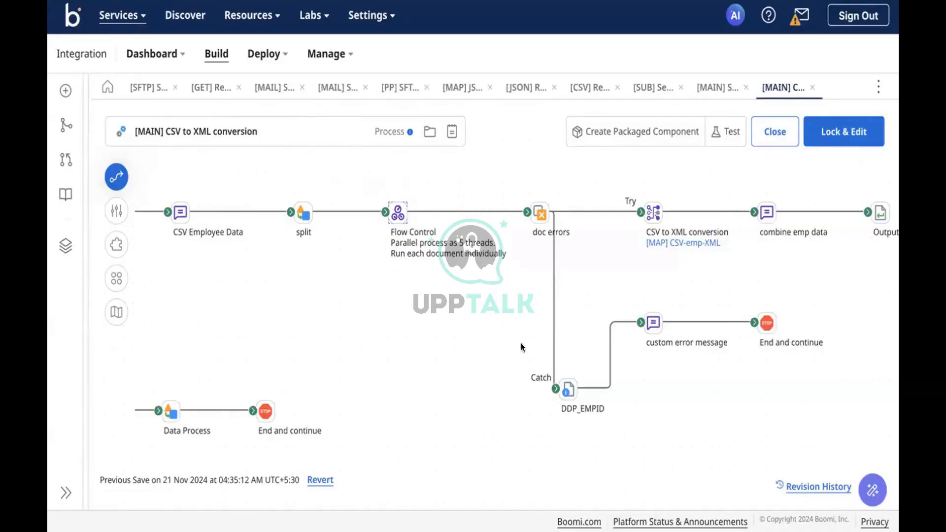
{"action": "left_click", "coordinate": [396, 214]}
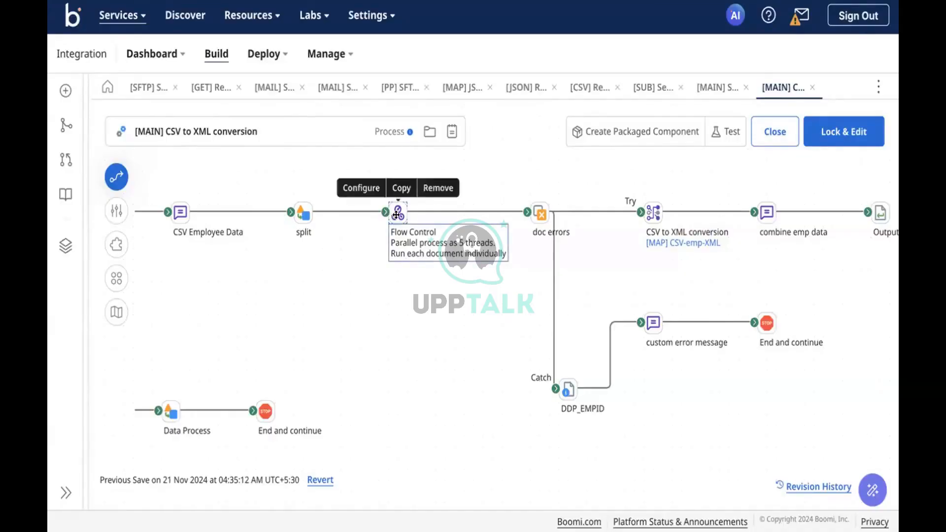
{"action": "left_click", "coordinate": [116, 177]}
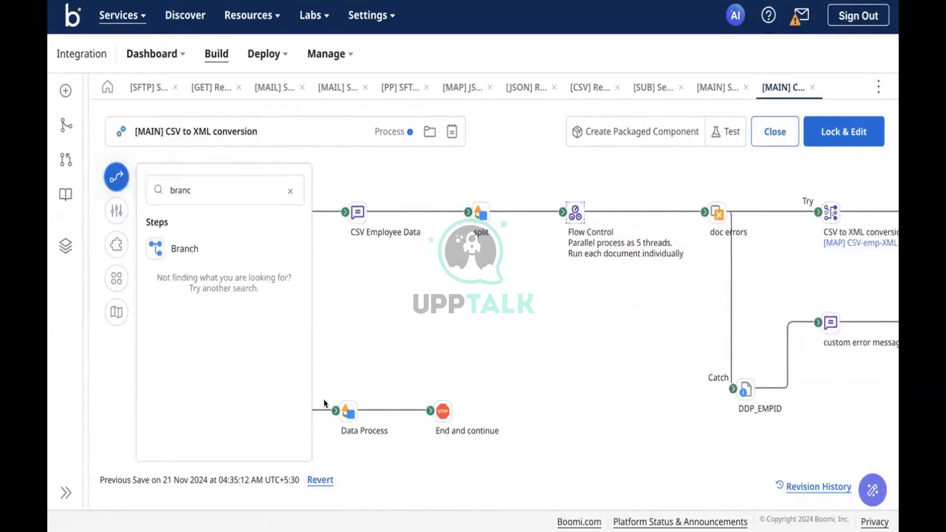
{"action": "left_click", "coordinate": [350, 410]}
In Data Process settings, add a trial Combine Documents step with JSON profile type.
{"action": "double_click", "coordinate": [350, 409]}
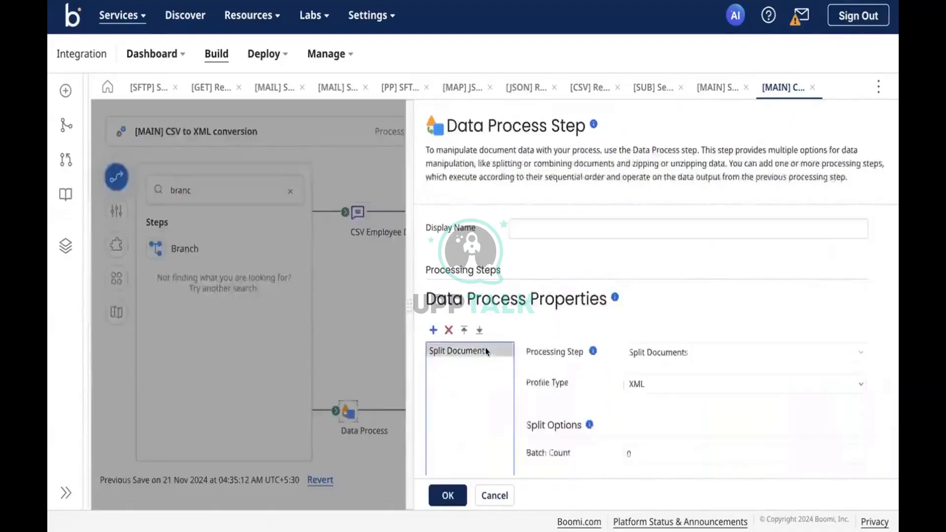
{"action": "scroll", "coordinate": [593, 384], "scroll_direction": "down", "scroll_amount": 5}
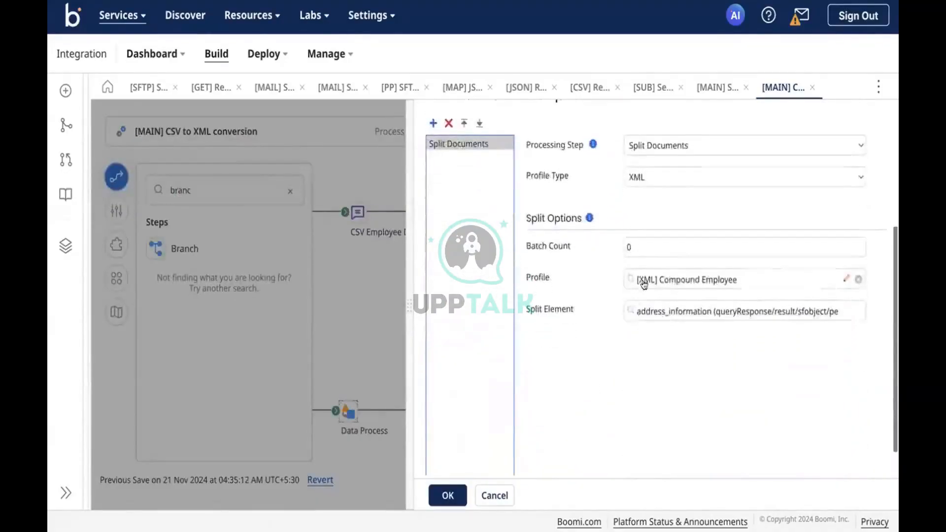
{"action": "scroll", "coordinate": [622, 256], "scroll_direction": "up", "scroll_amount": 3}
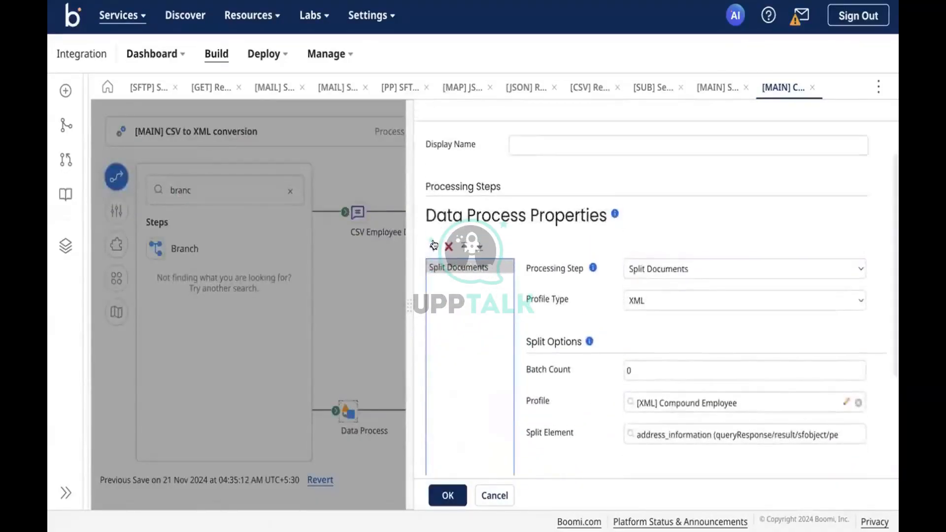
{"action": "left_click", "coordinate": [433, 247]}
{"action": "left_click", "coordinate": [652, 267]}
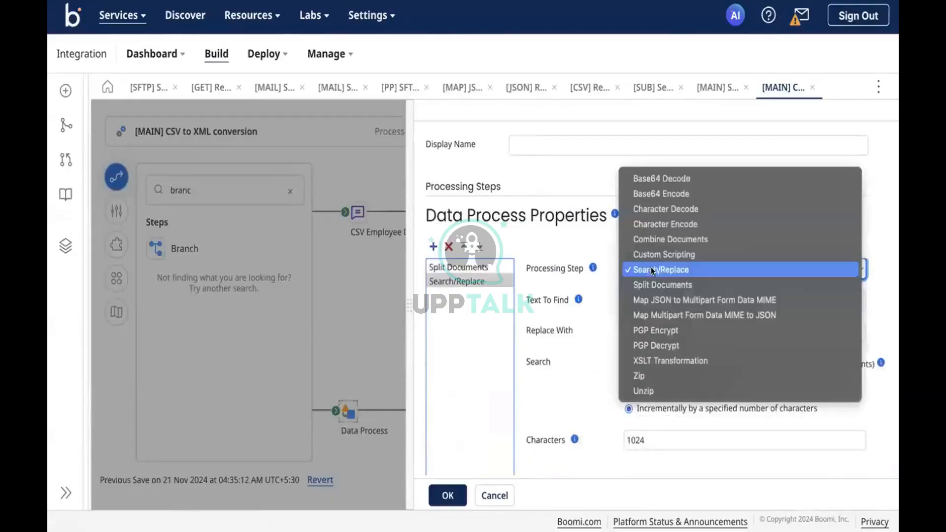
{"action": "left_click", "coordinate": [654, 235]}
{"action": "scroll", "coordinate": [593, 388], "scroll_direction": "down", "scroll_amount": 2}
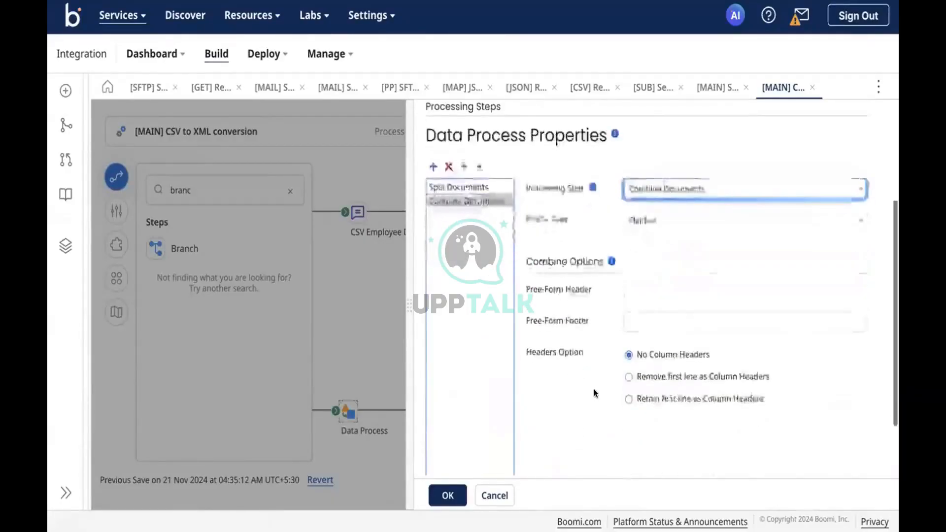
{"action": "scroll", "coordinate": [593, 389], "scroll_direction": "up", "scroll_amount": 2}
{"action": "left_click", "coordinate": [651, 266]}
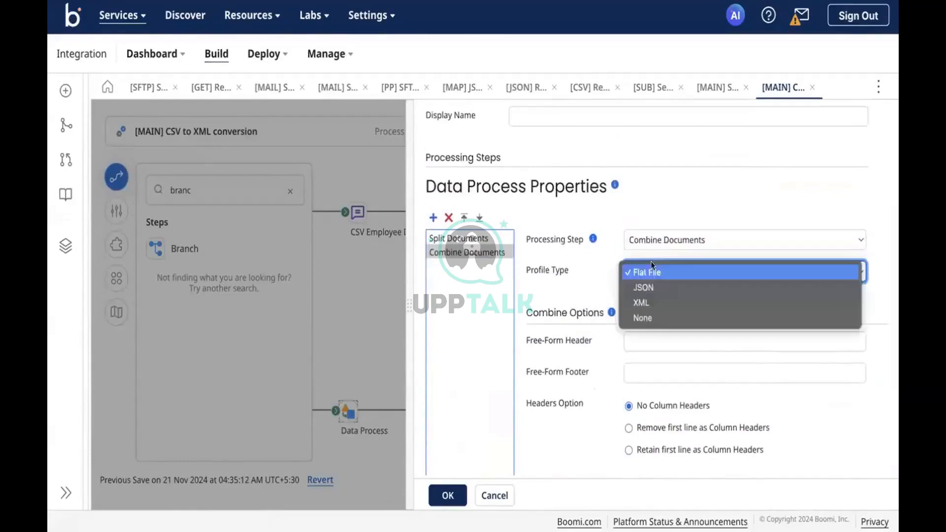
{"action": "left_click", "coordinate": [649, 287]}
Cancel the Data Process edits and confirm discarding them.
{"action": "scroll", "coordinate": [525, 423], "scroll_direction": "down", "scroll_amount": 2}
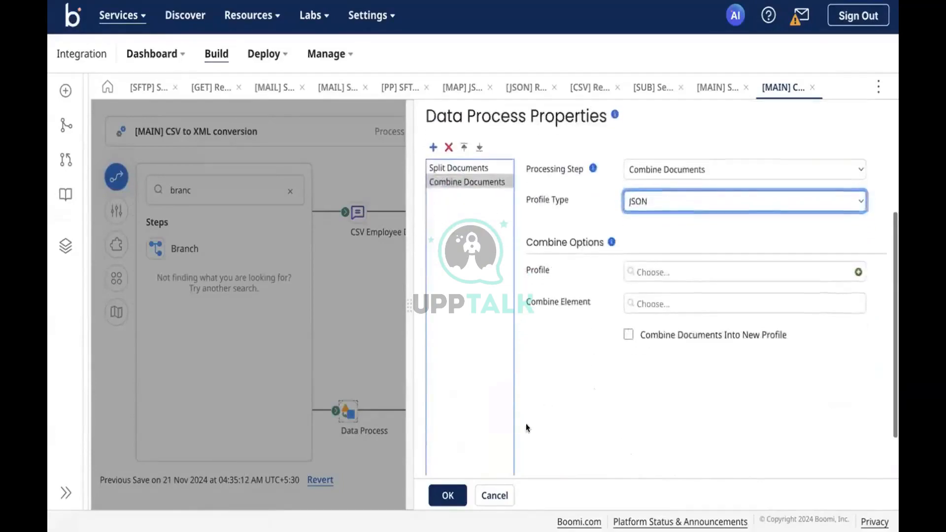
{"action": "left_click", "coordinate": [495, 494]}
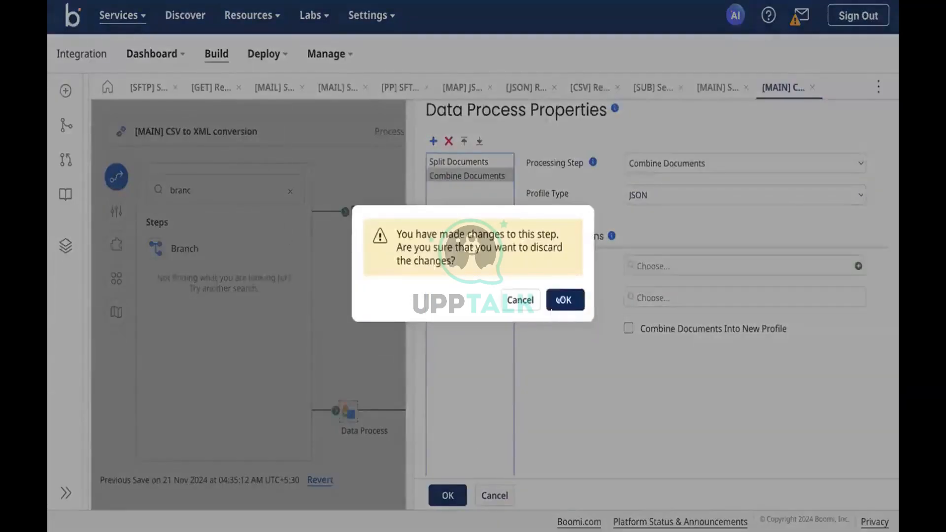
{"action": "left_click", "coordinate": [557, 300]}
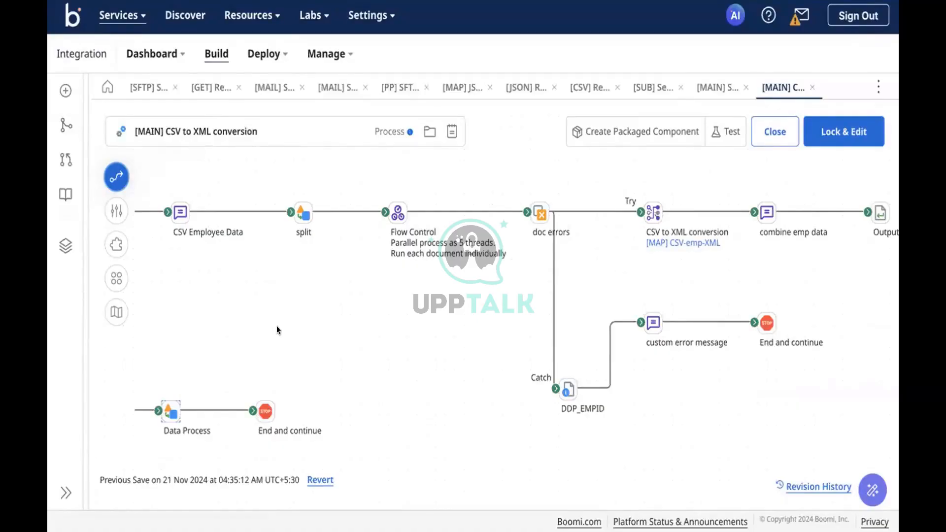
{"action": "left_click", "coordinate": [397, 212]}
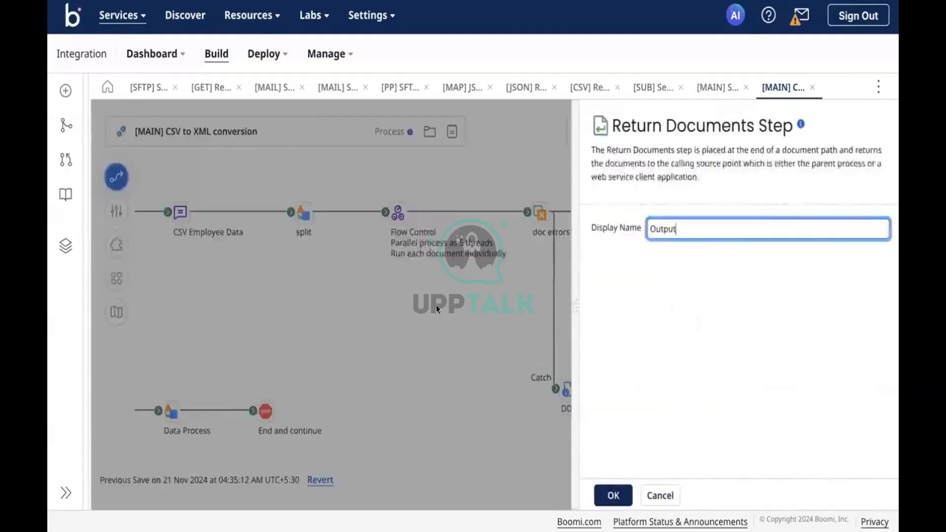
{"action": "key", "text": "Return"}
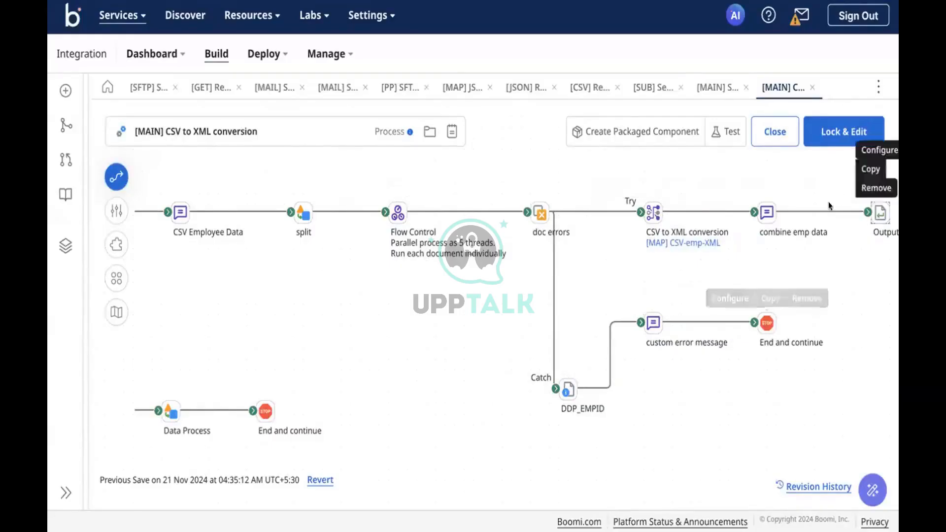
{"action": "left_click", "coordinate": [881, 217]}
{"action": "left_click", "coordinate": [401, 315]}
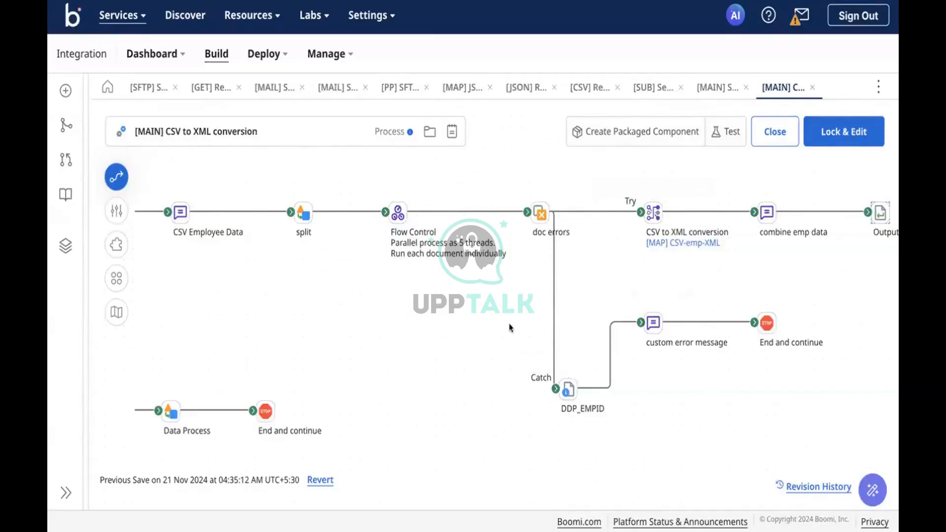
Reselect the Try/Catch group shapes and open the Flow Control step settings showing 5 threads.
{"action": "mouse_move", "coordinate": [641, 299]}
{"action": "left_click_drag", "start_coordinate": [360, 184], "coordinate": [840, 438]}
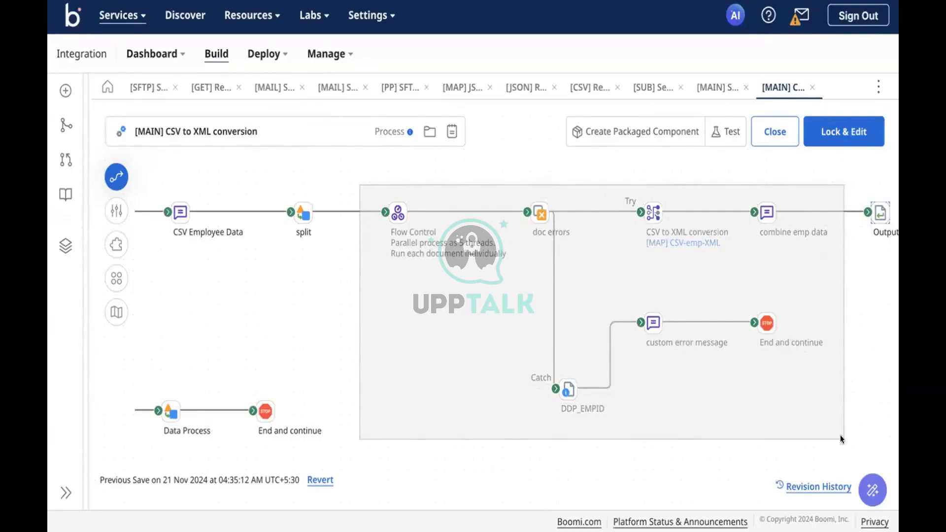
{"action": "left_click_drag", "start_coordinate": [840, 436], "coordinate": [840, 436]}
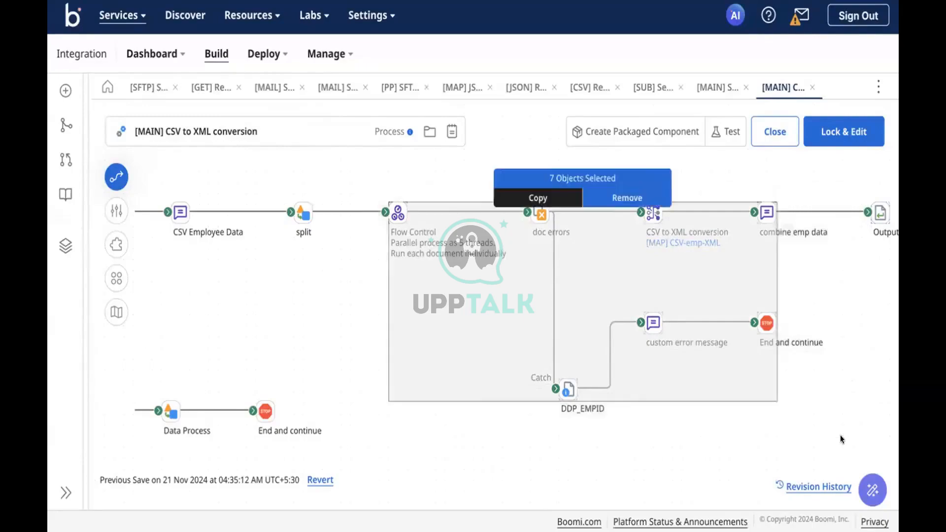
{"action": "left_click", "coordinate": [773, 426]}
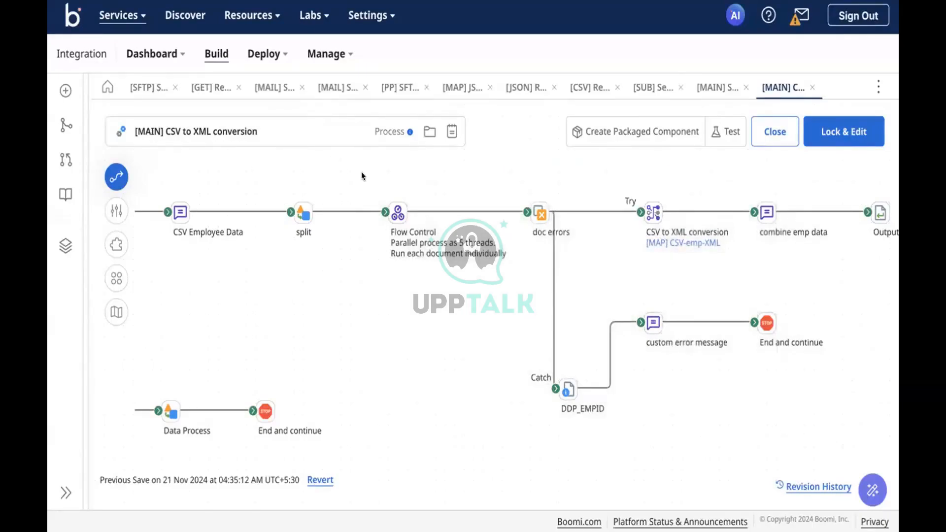
{"action": "left_click_drag", "start_coordinate": [362, 174], "coordinate": [823, 416]}
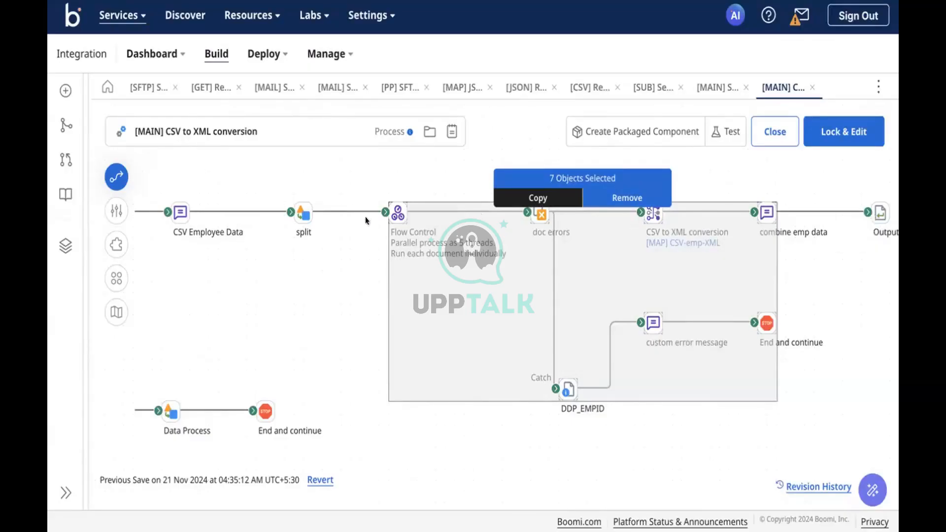
{"action": "left_click", "coordinate": [389, 216]}
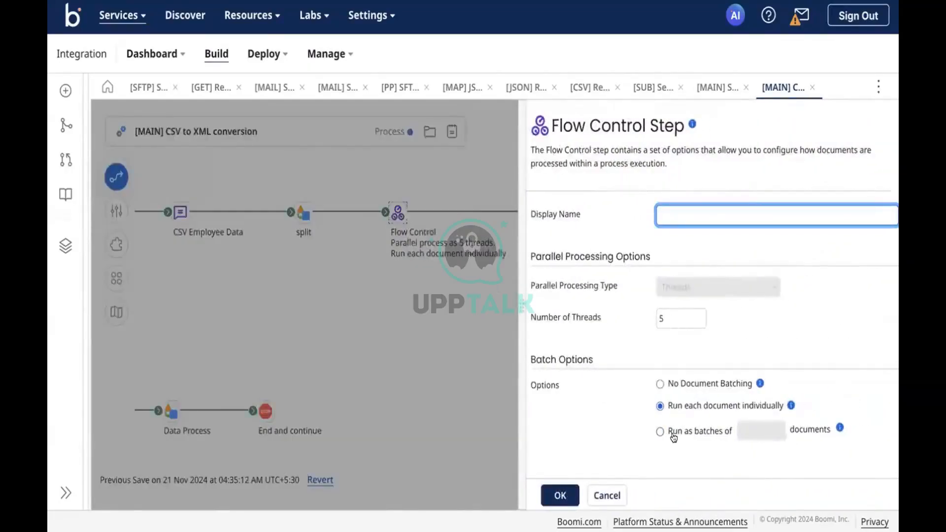
Try 'Run as batches of' in Flow Control, then leave and discard it, keeping 5 threads.
{"action": "left_click", "coordinate": [673, 433]}
{"action": "left_click", "coordinate": [736, 429]}
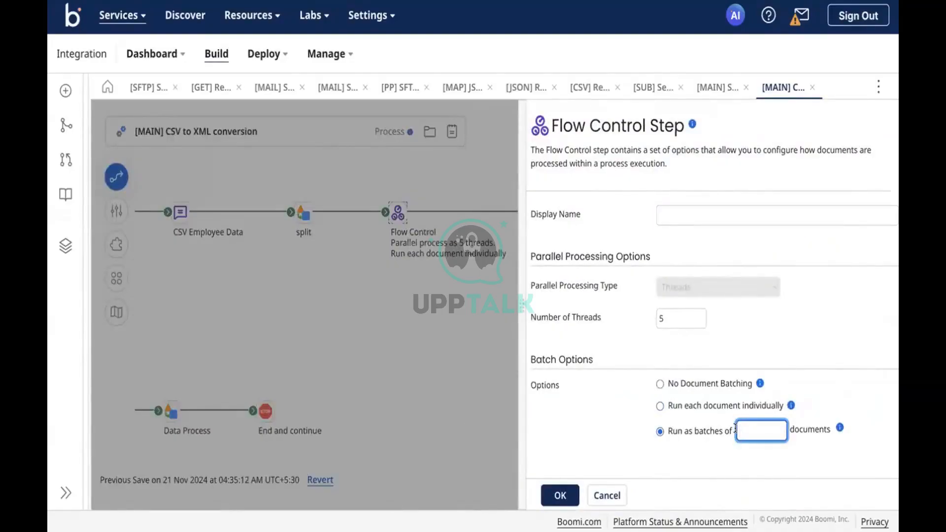
{"action": "left_click", "coordinate": [395, 379]}
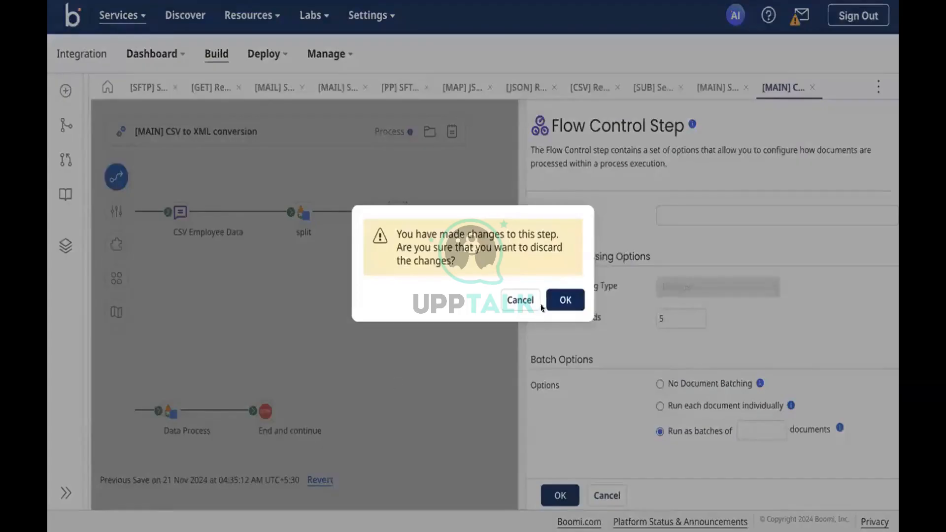
{"action": "left_click", "coordinate": [563, 300]}
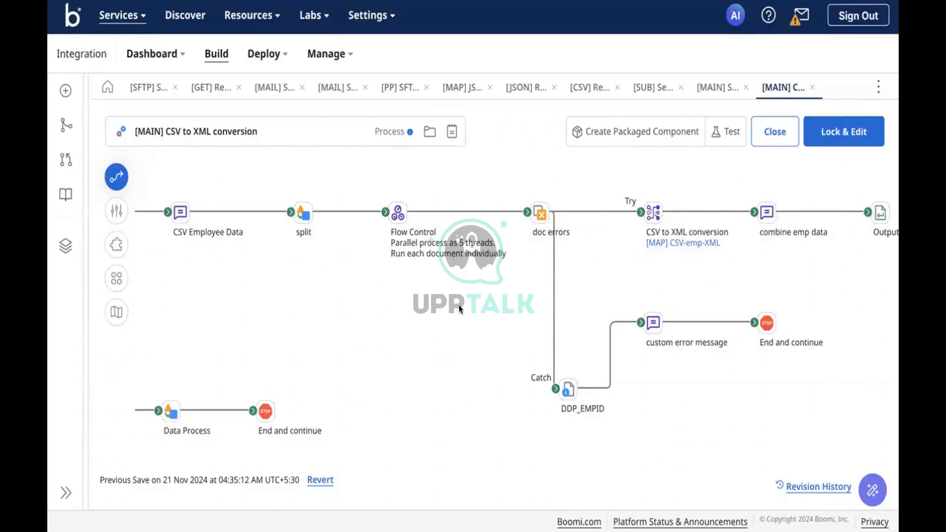
Drag an SAP connector from the Connect steps onto the canvas and start a new SAP connection.
{"action": "left_click", "coordinate": [117, 176]}
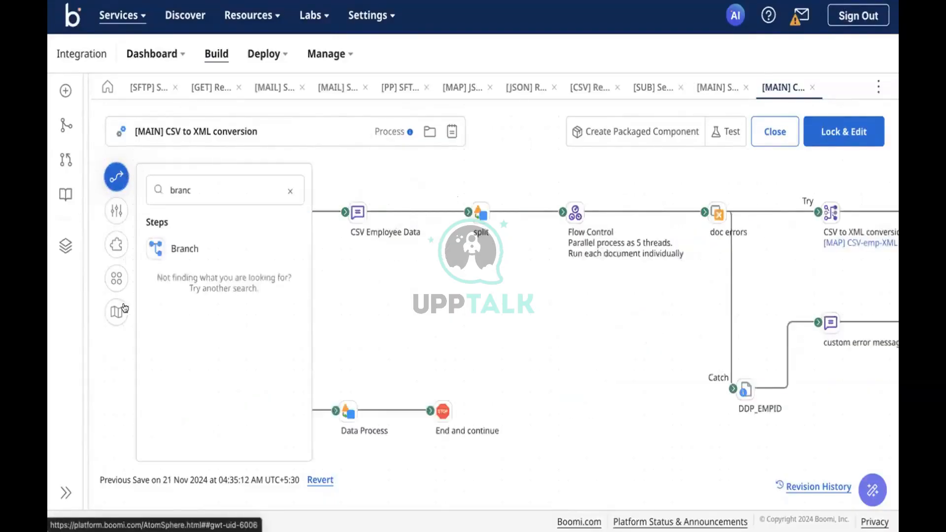
{"action": "left_click", "coordinate": [289, 190]}
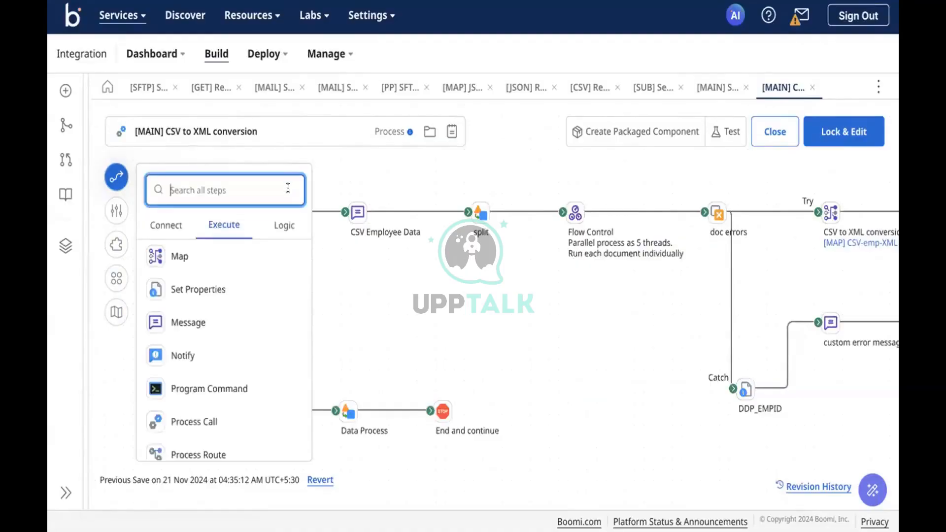
{"action": "left_click", "coordinate": [164, 226]}
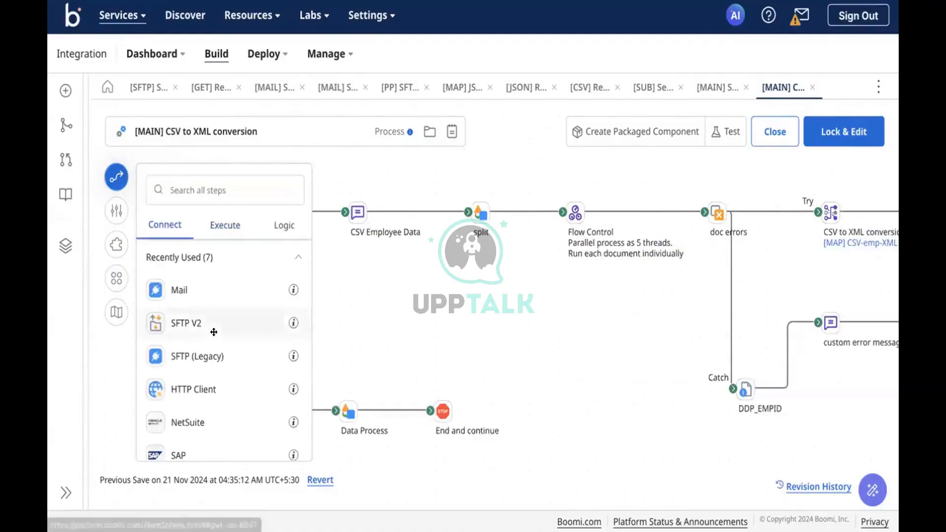
{"action": "scroll", "coordinate": [214, 332], "scroll_direction": "down", "scroll_amount": 3}
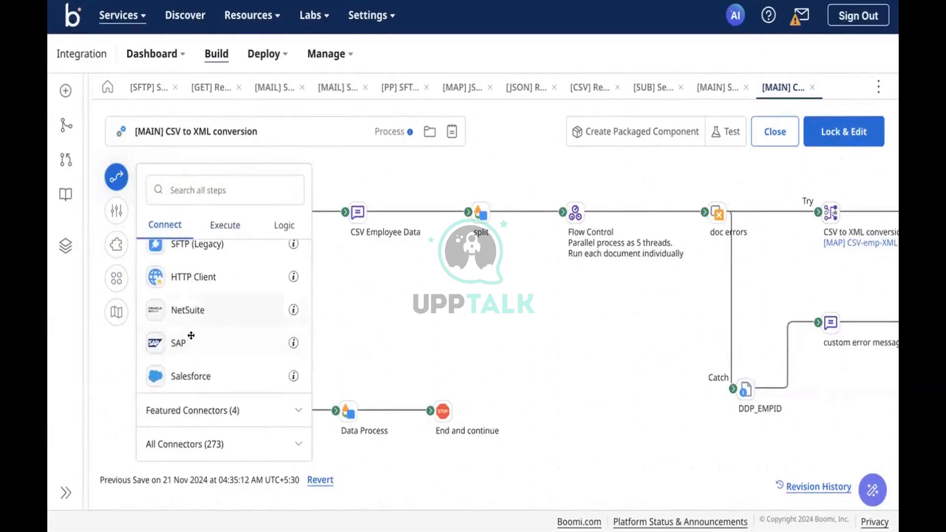
{"action": "left_click_drag", "start_coordinate": [212, 335], "coordinate": [542, 311]}
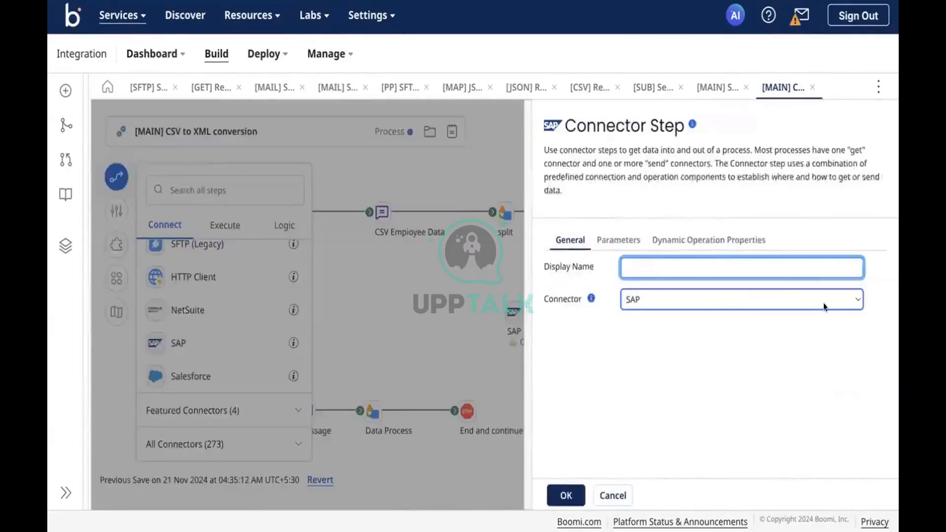
{"action": "scroll", "coordinate": [762, 368], "scroll_direction": "down", "scroll_amount": 2}
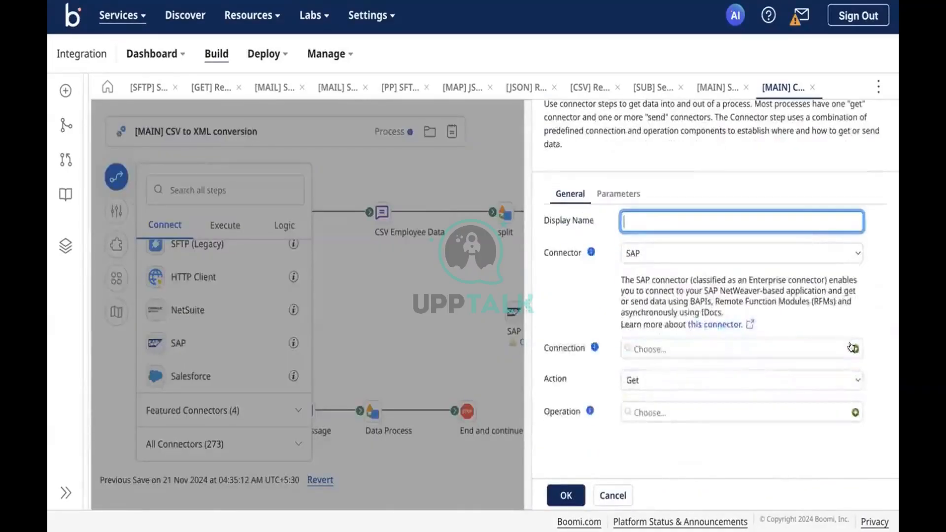
{"action": "left_click", "coordinate": [854, 348]}
{"action": "scroll", "coordinate": [468, 328], "scroll_direction": "down", "scroll_amount": 3}
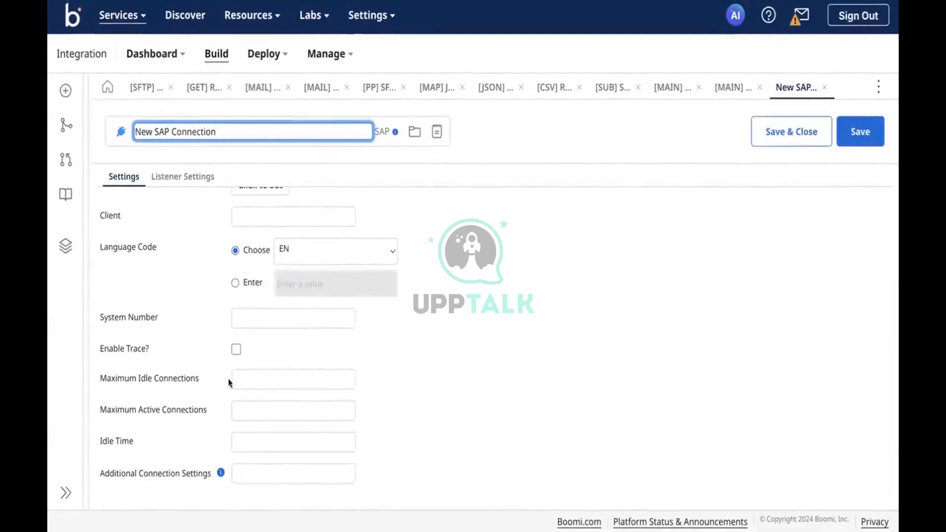
{"action": "left_click", "coordinate": [119, 409]}
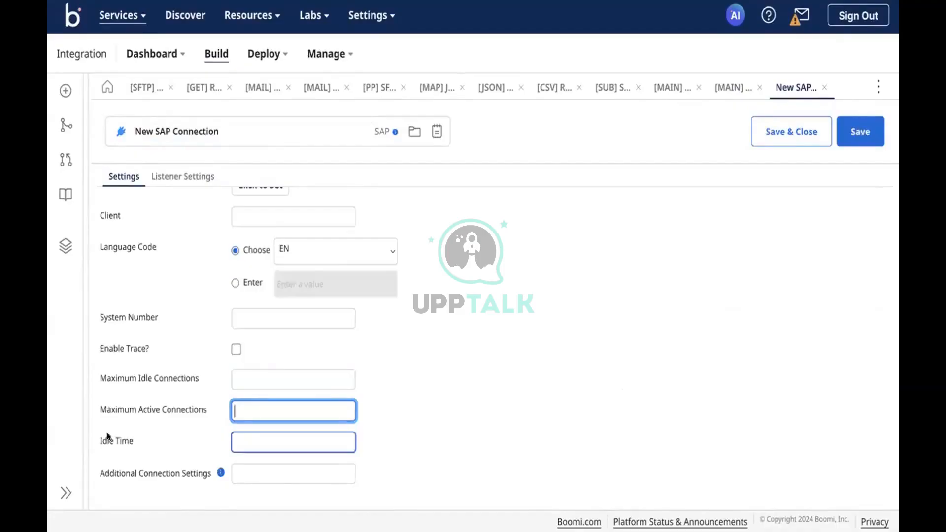
{"action": "scroll", "coordinate": [173, 427], "scroll_direction": "up", "scroll_amount": 3}
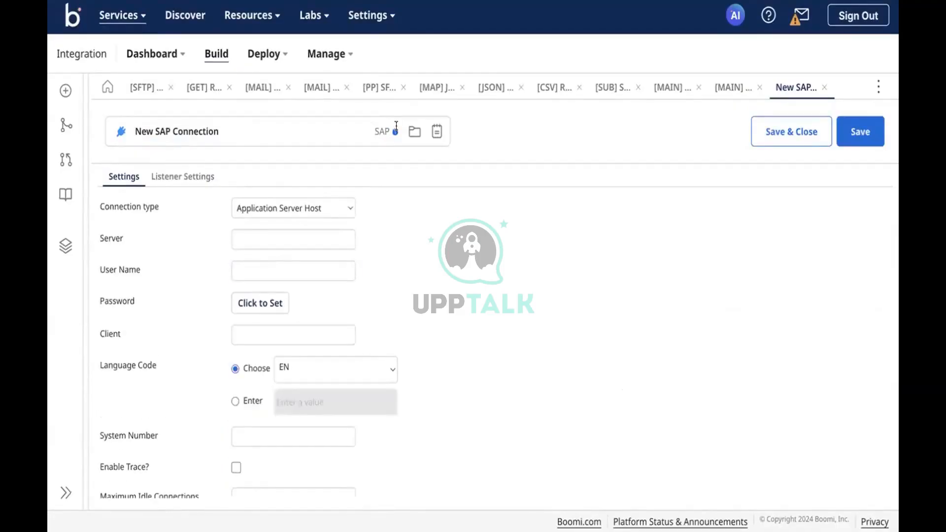
Open the SAP connector documentation and scroll through it.
{"action": "mouse_move", "coordinate": [395, 130]}
{"action": "left_click", "coordinate": [429, 134]}
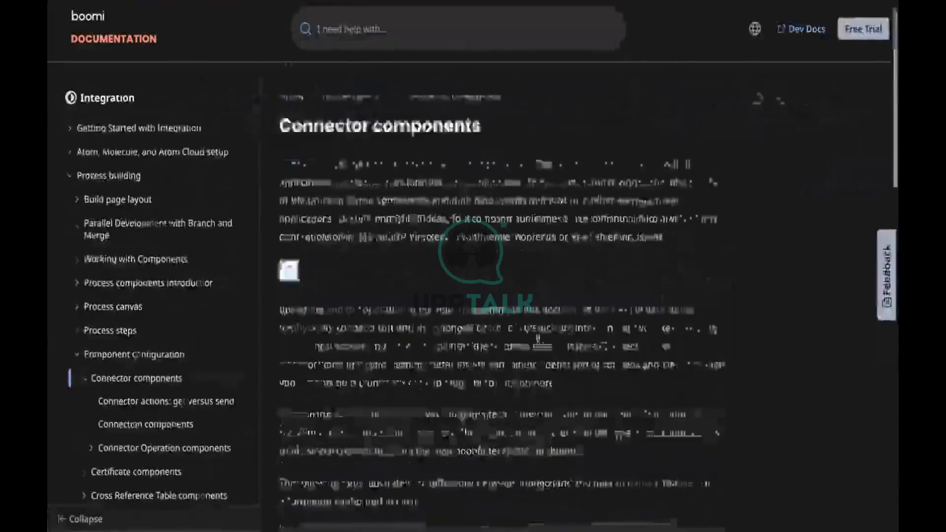
{"action": "scroll", "coordinate": [538, 338], "scroll_direction": "down", "scroll_amount": 10}
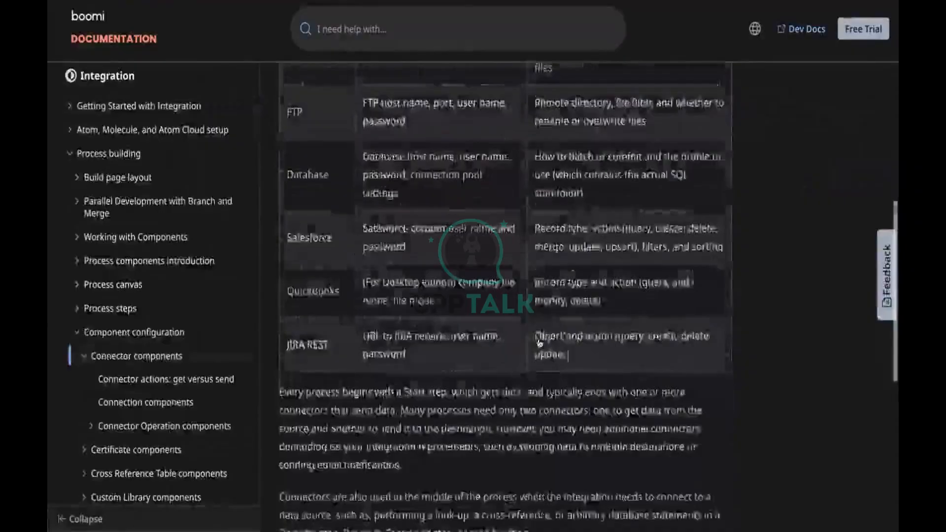
{"action": "scroll", "coordinate": [538, 339], "scroll_direction": "down", "scroll_amount": 6}
{"action": "scroll", "coordinate": [225, 345], "scroll_direction": "down", "scroll_amount": 1}
{"action": "scroll", "coordinate": [193, 358], "scroll_direction": "up", "scroll_amount": 5}
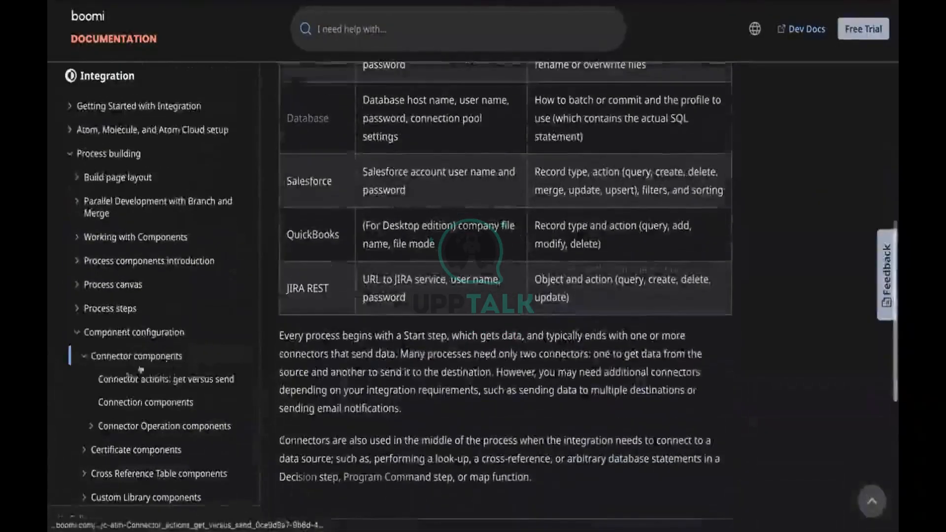
{"action": "scroll", "coordinate": [148, 404], "scroll_direction": "down", "scroll_amount": 2}
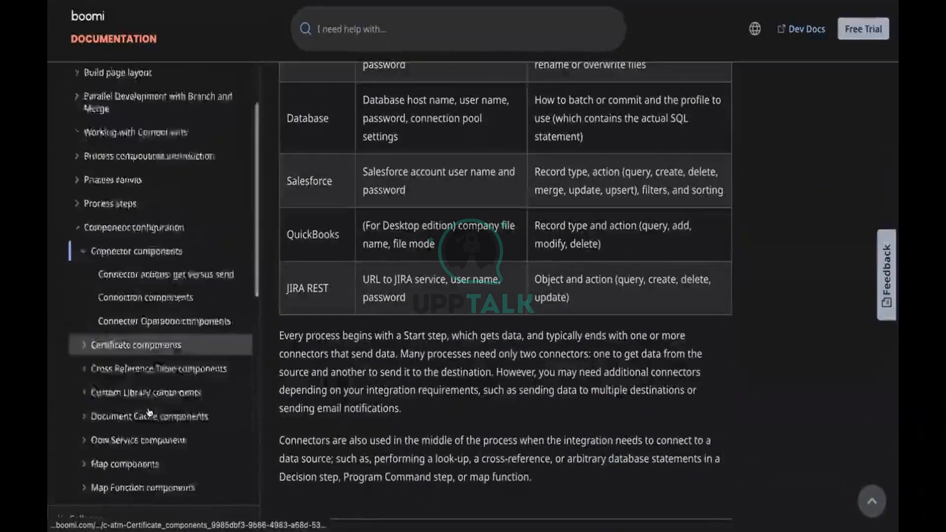
{"action": "scroll", "coordinate": [149, 412], "scroll_direction": "down", "scroll_amount": 9}
Search the documentation for 'sap connection' and open the SAP connection page.
{"action": "left_click", "coordinate": [351, 10]}
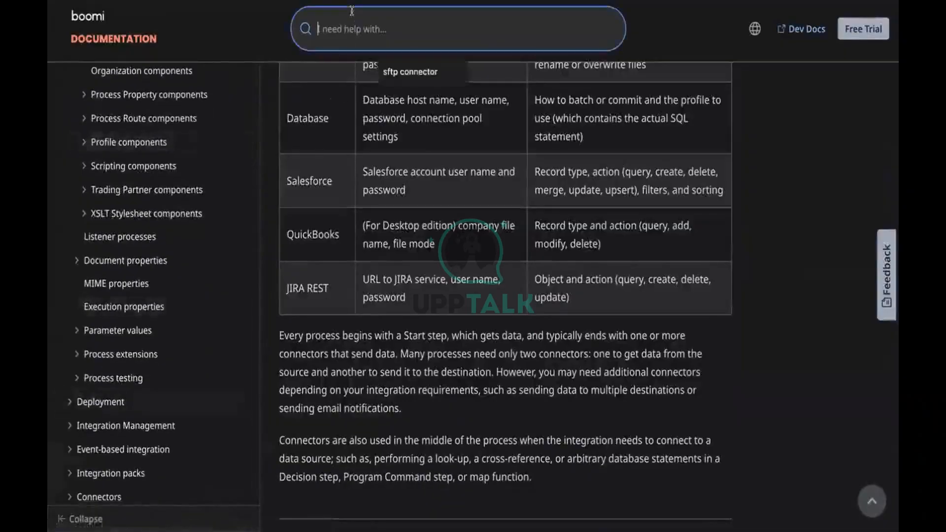
{"action": "type", "text": "sap conne"}
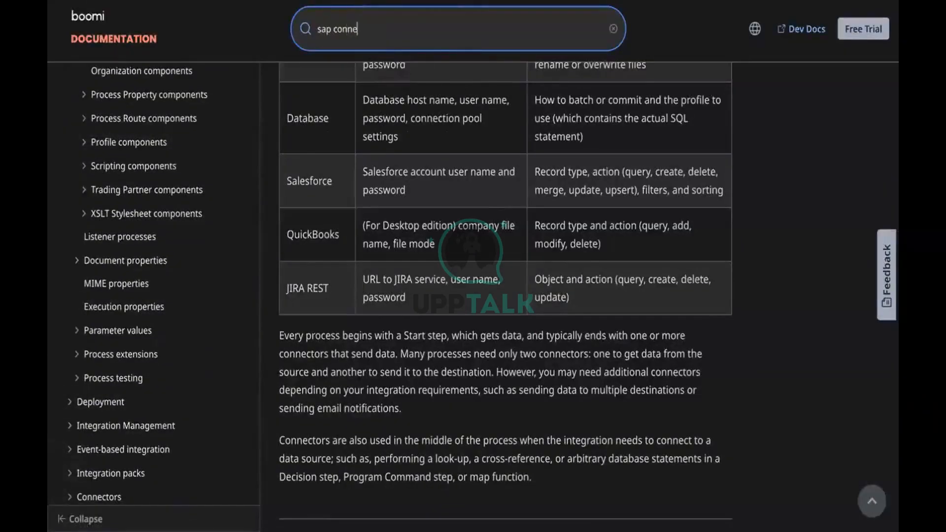
{"action": "type", "text": "ction"}
{"action": "key", "text": "Return"}
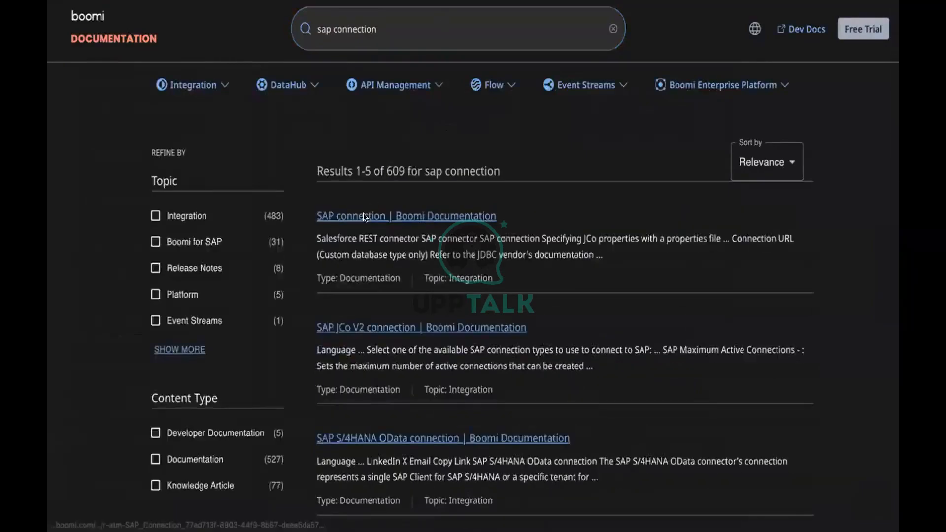
{"action": "left_click", "coordinate": [368, 211]}
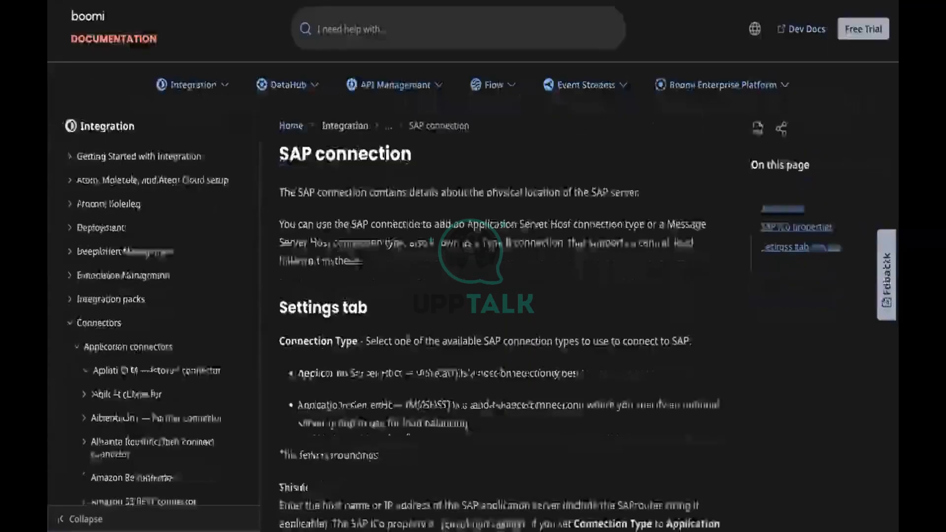
{"action": "scroll", "coordinate": [408, 340], "scroll_direction": "down", "scroll_amount": 6}
{"action": "scroll", "coordinate": [408, 341], "scroll_direction": "down", "scroll_amount": 8}
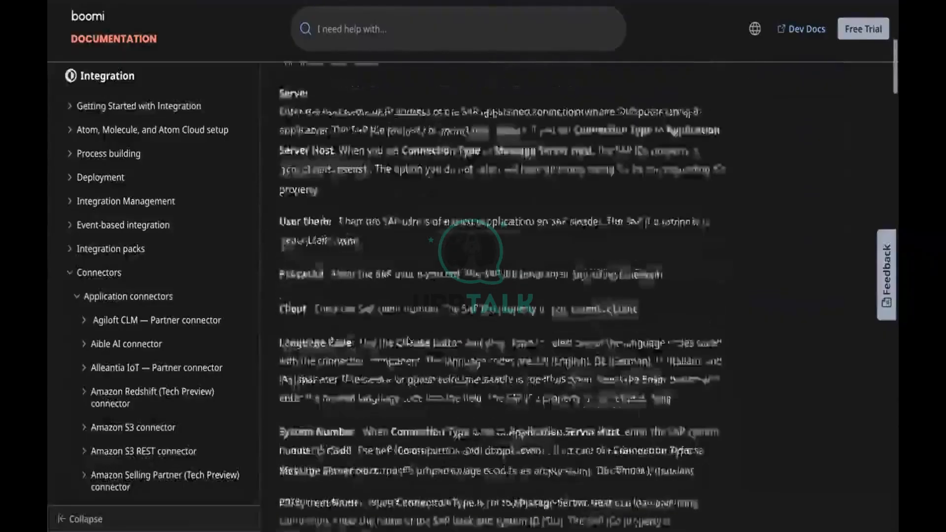
{"action": "scroll", "coordinate": [408, 341], "scroll_direction": "down", "scroll_amount": 6}
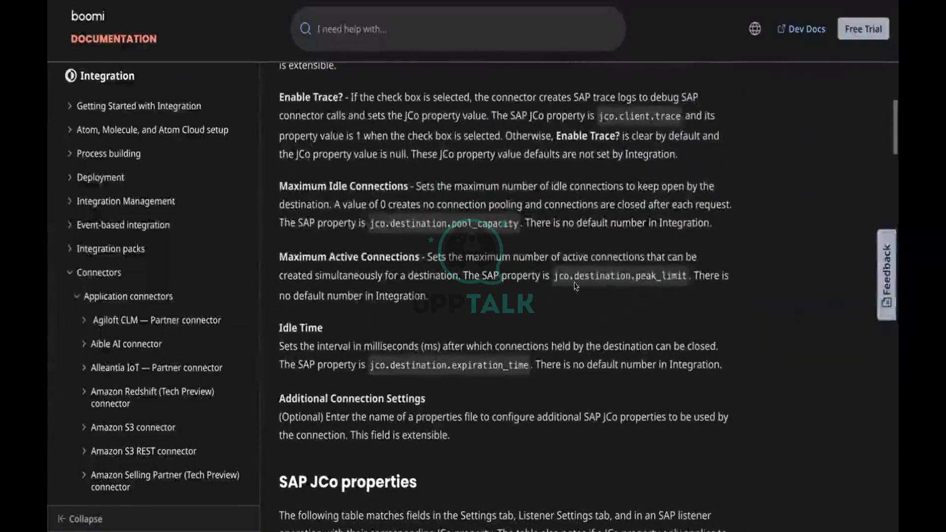
Copy jco.destination.peak_limit from the Maximum Active Connections description.
{"action": "triple_click", "coordinate": [598, 272]}
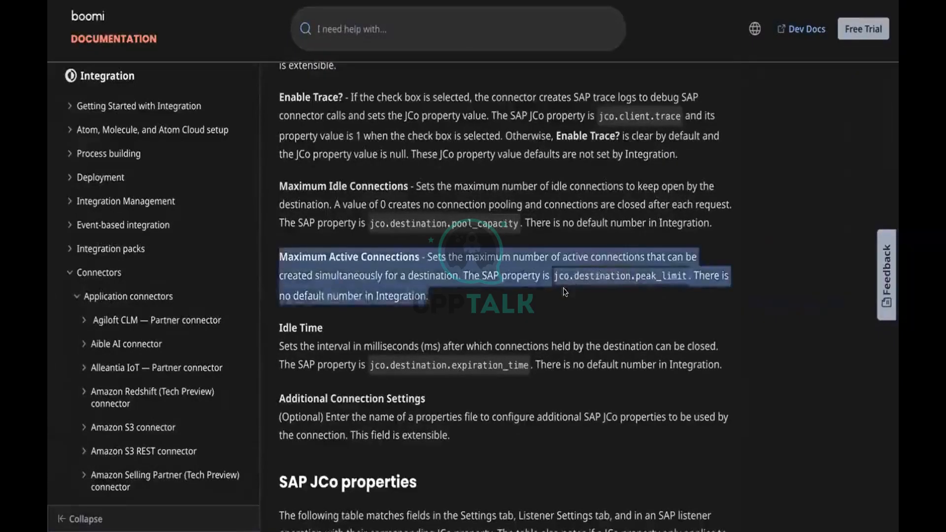
{"action": "left_click", "coordinate": [552, 275]}
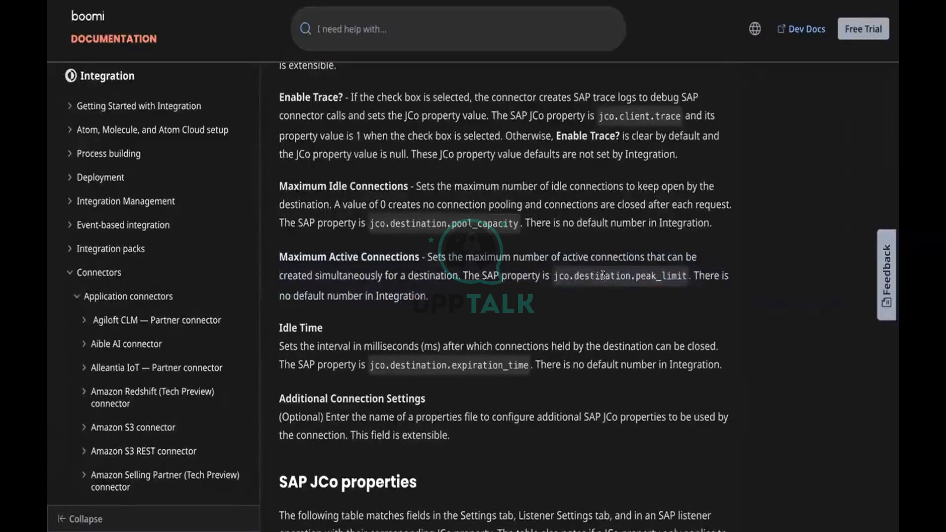
{"action": "double_click", "coordinate": [555, 276]}
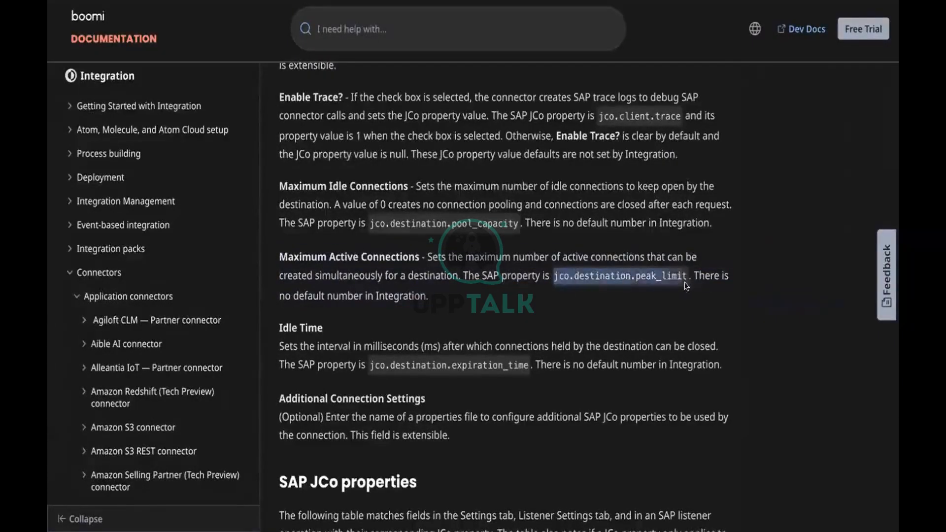
{"action": "right_click", "coordinate": [658, 276]}
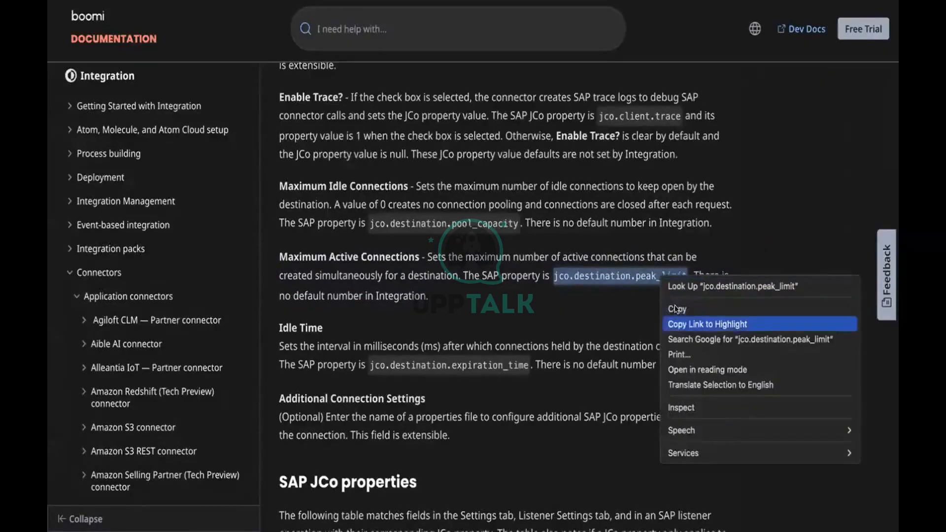
{"action": "left_click", "coordinate": [675, 308]}
Search jco.destination.peak_limit in a new tab and read SAP's 'Configuration Settings for JCo' page.
{"action": "key", "text": "super+t"}
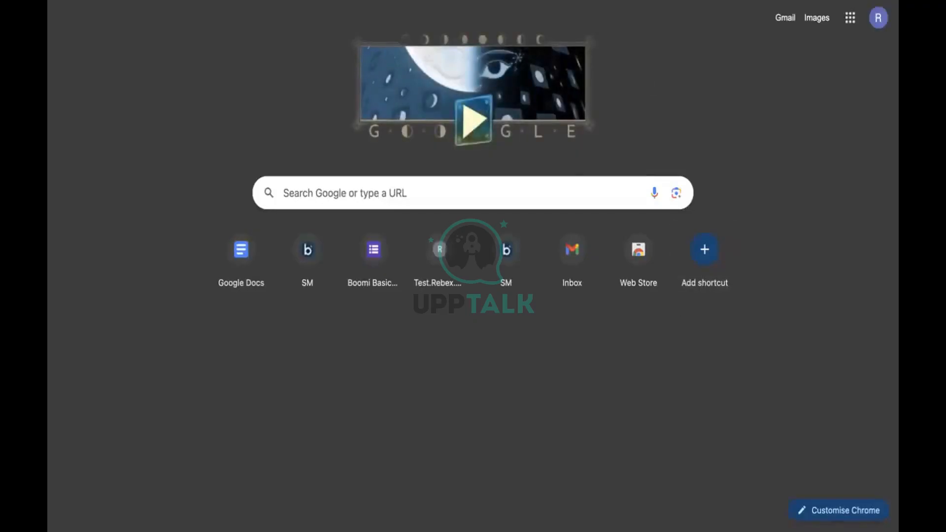
{"action": "key", "text": "super+v"}
{"action": "key", "text": "Return"}
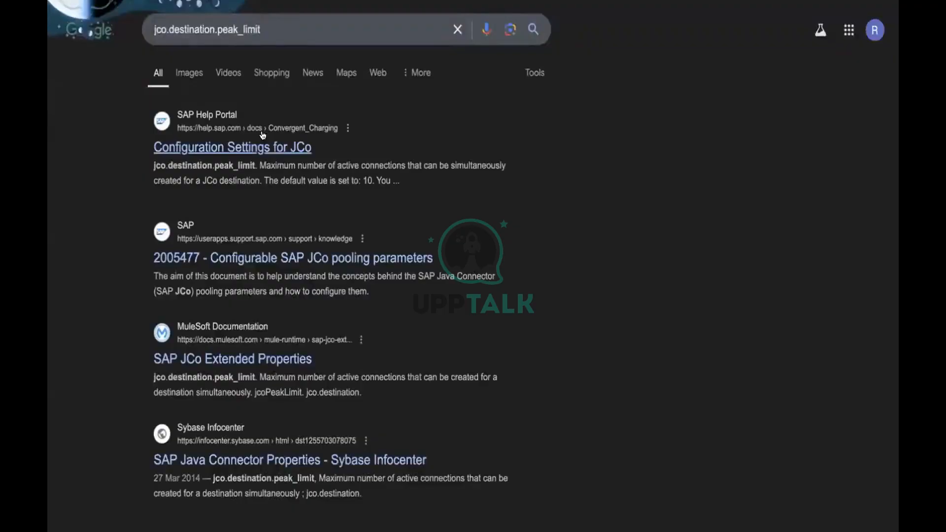
{"action": "left_click", "coordinate": [238, 145]}
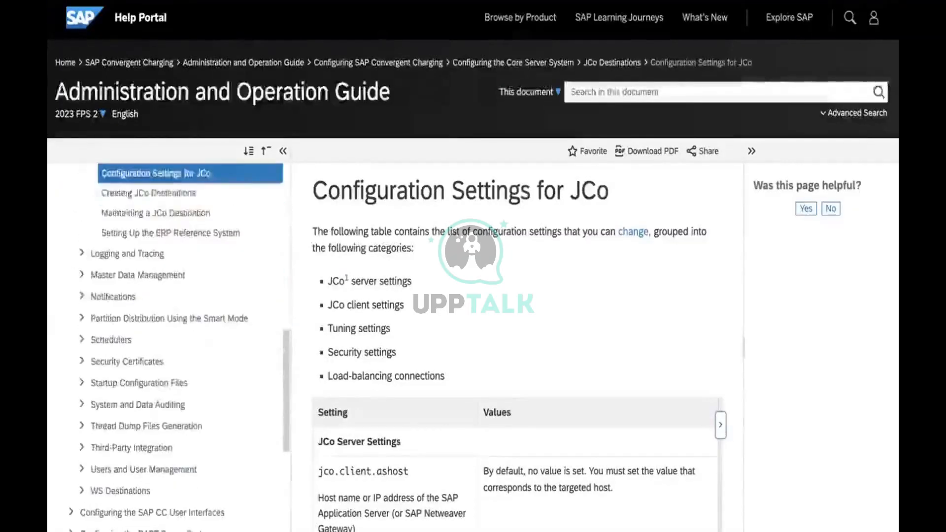
{"action": "scroll", "coordinate": [466, 283], "scroll_direction": "down", "scroll_amount": 2}
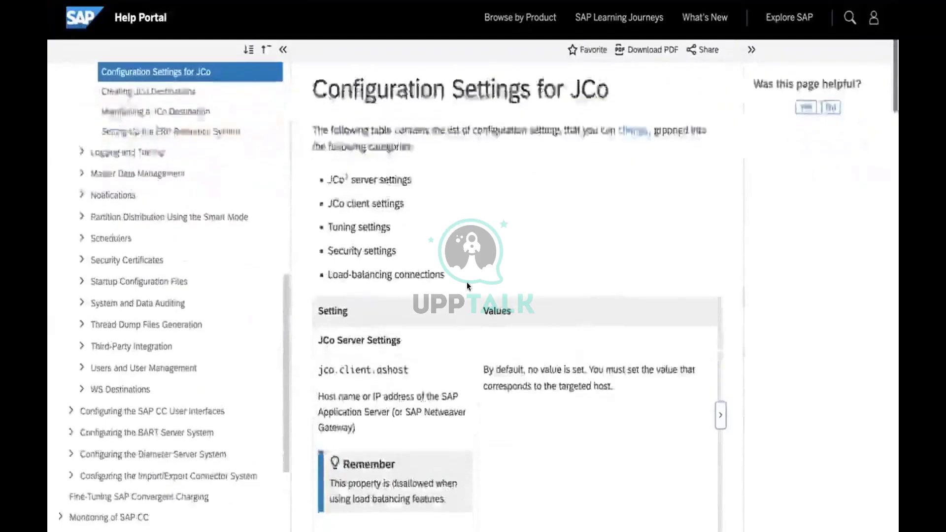
{"action": "scroll", "coordinate": [467, 284], "scroll_direction": "down", "scroll_amount": 3}
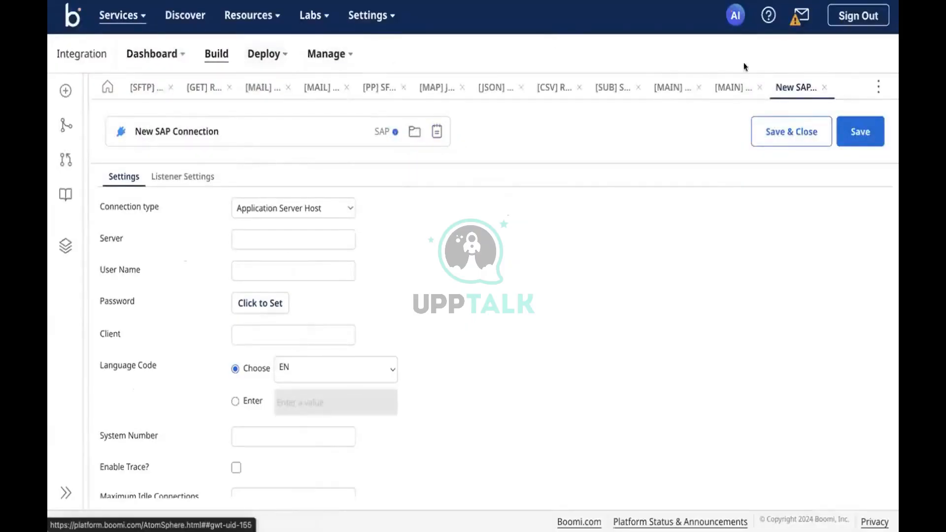
Switch to the [MAIN] CSV to XML conversion tab and discard the SAP connector step edits.
{"action": "left_click", "coordinate": [732, 87]}
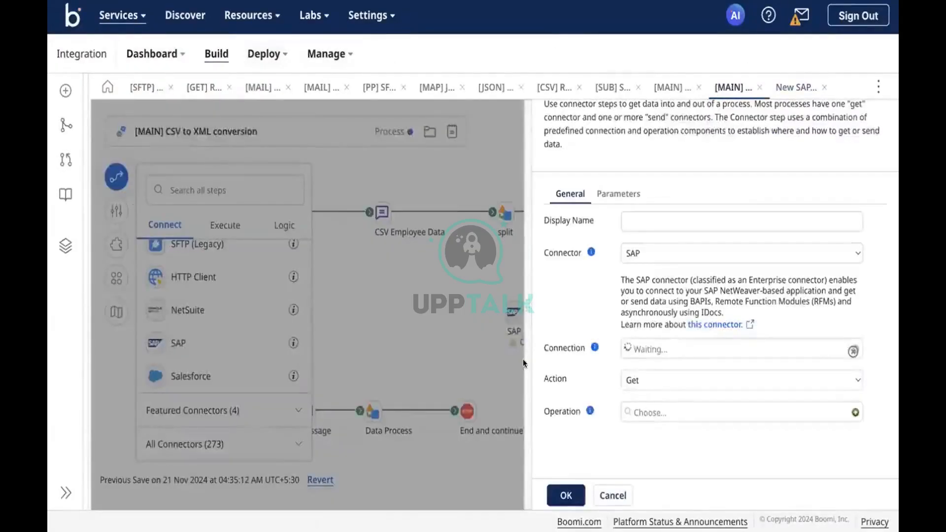
{"action": "left_click", "coordinate": [612, 498]}
{"action": "left_click", "coordinate": [555, 305]}
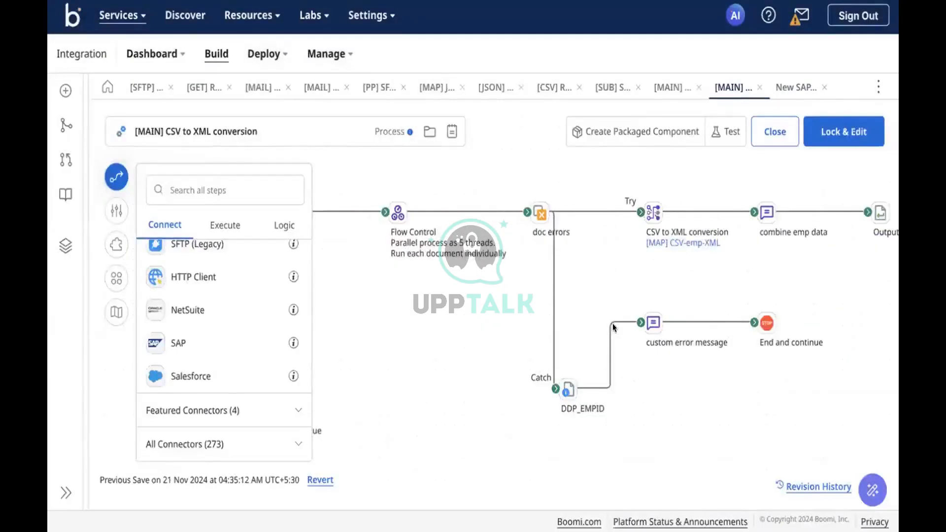
Browse the Execute and Logic steps in the step palette, then close it.
{"action": "scroll", "coordinate": [239, 316], "scroll_direction": "up", "scroll_amount": 2}
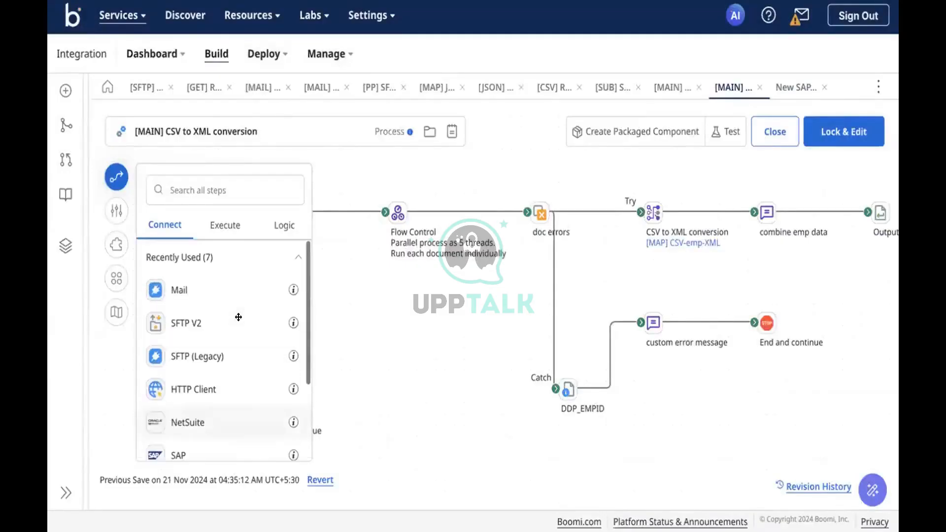
{"action": "left_click", "coordinate": [117, 178]}
{"action": "left_click", "coordinate": [117, 179]}
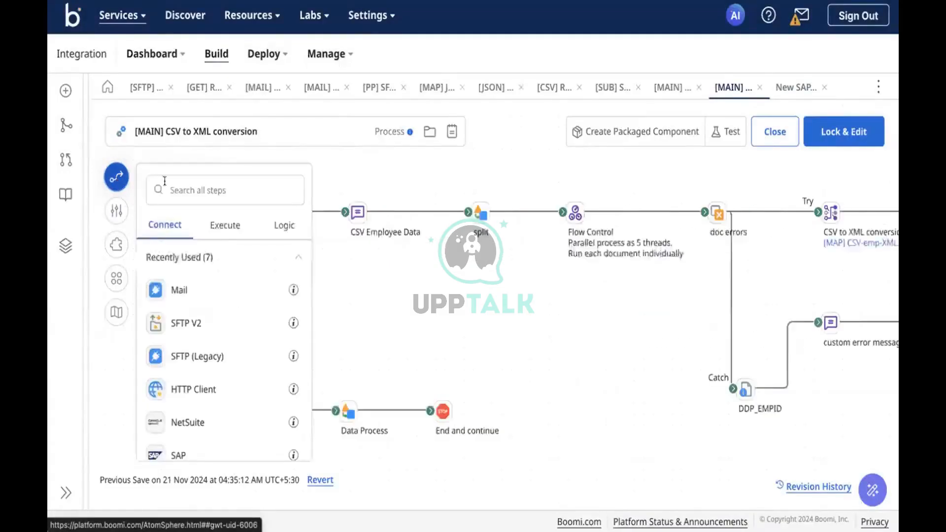
{"action": "left_click", "coordinate": [224, 220]}
{"action": "scroll", "coordinate": [242, 408], "scroll_direction": "down", "scroll_amount": 4}
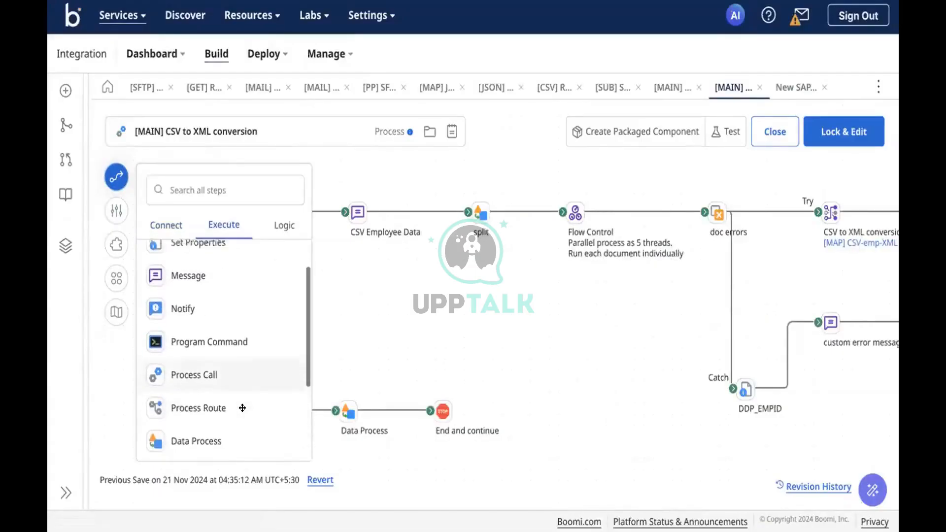
{"action": "scroll", "coordinate": [242, 408], "scroll_direction": "down", "scroll_amount": 1}
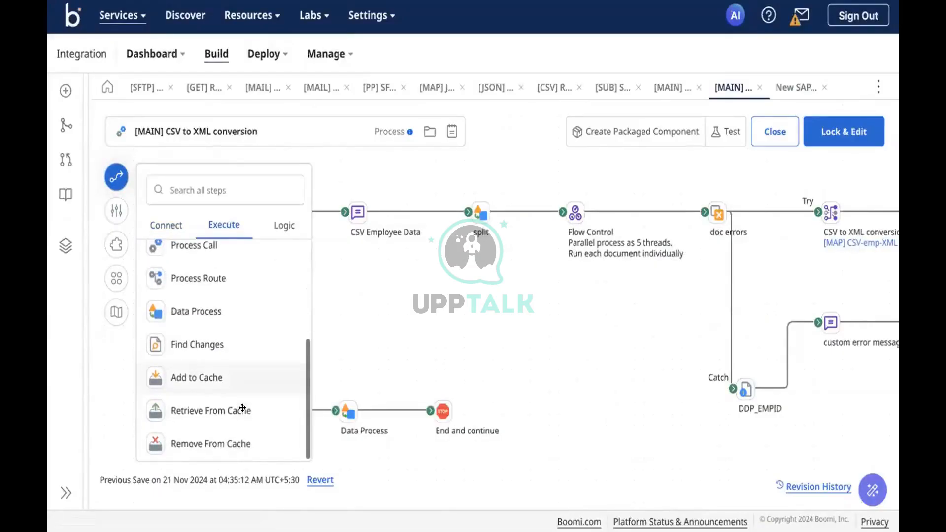
{"action": "scroll", "coordinate": [232, 286], "scroll_direction": "up", "scroll_amount": 4}
{"action": "scroll", "coordinate": [213, 363], "scroll_direction": "down", "scroll_amount": 3}
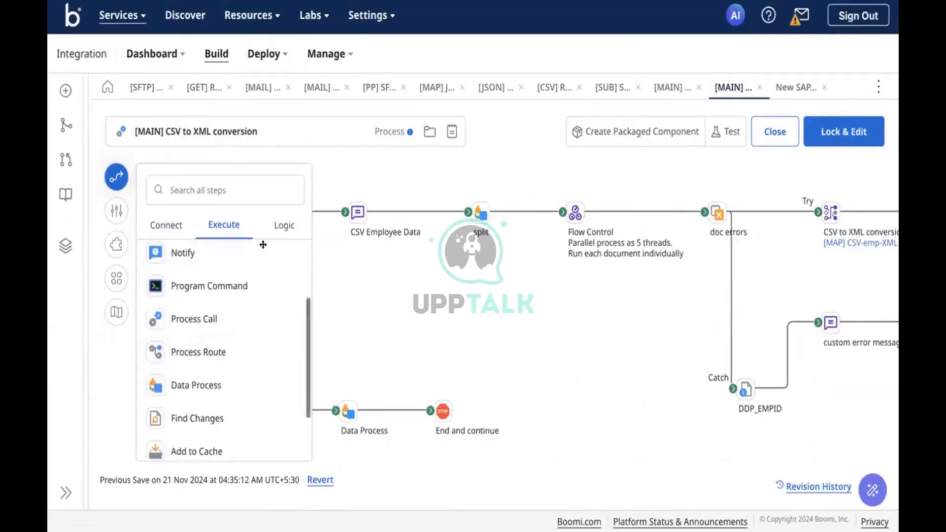
{"action": "left_click", "coordinate": [278, 233]}
{"action": "scroll", "coordinate": [241, 293], "scroll_direction": "down", "scroll_amount": 3}
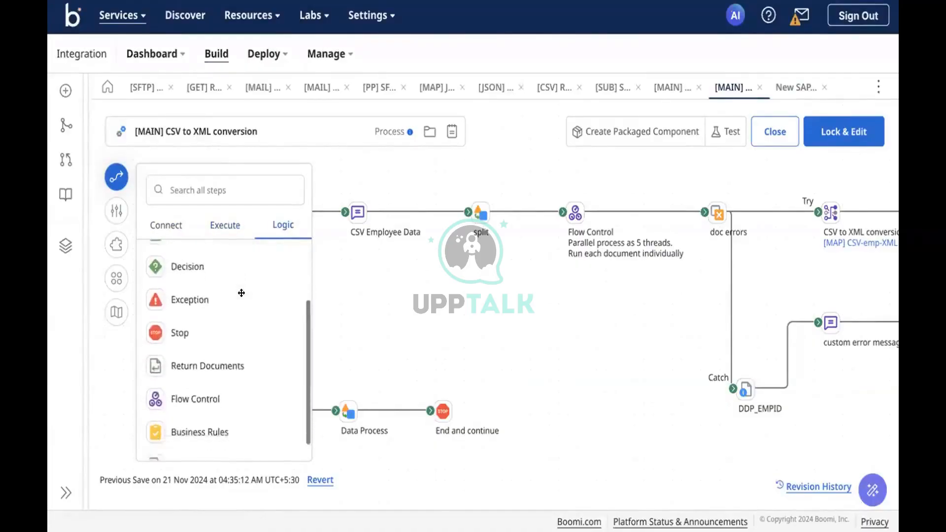
{"action": "scroll", "coordinate": [285, 276], "scroll_direction": "up", "scroll_amount": 3}
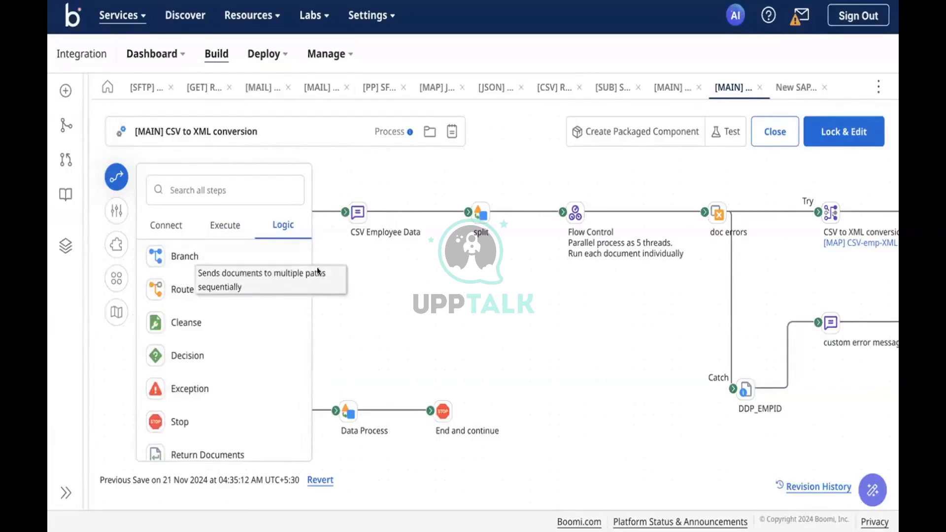
{"action": "scroll", "coordinate": [465, 288], "scroll_direction": "right", "scroll_amount": 5}
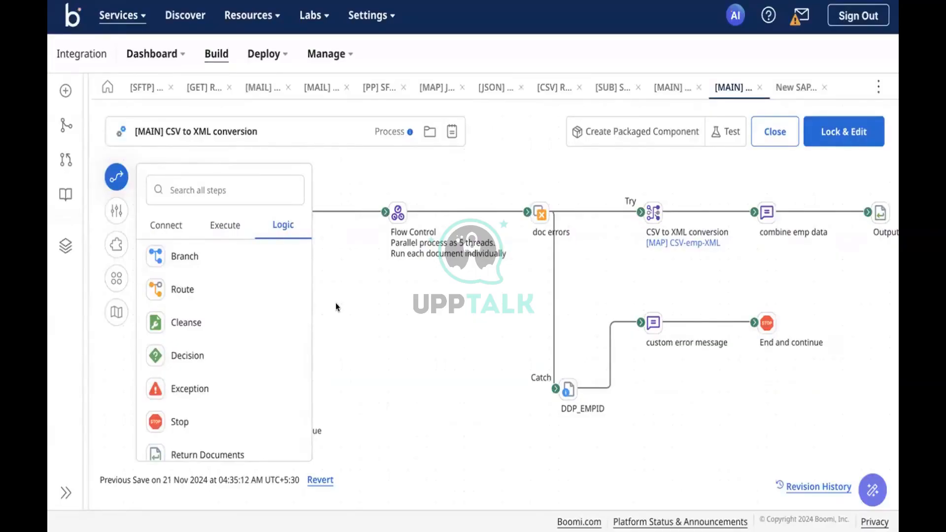
{"action": "left_click", "coordinate": [116, 176]}
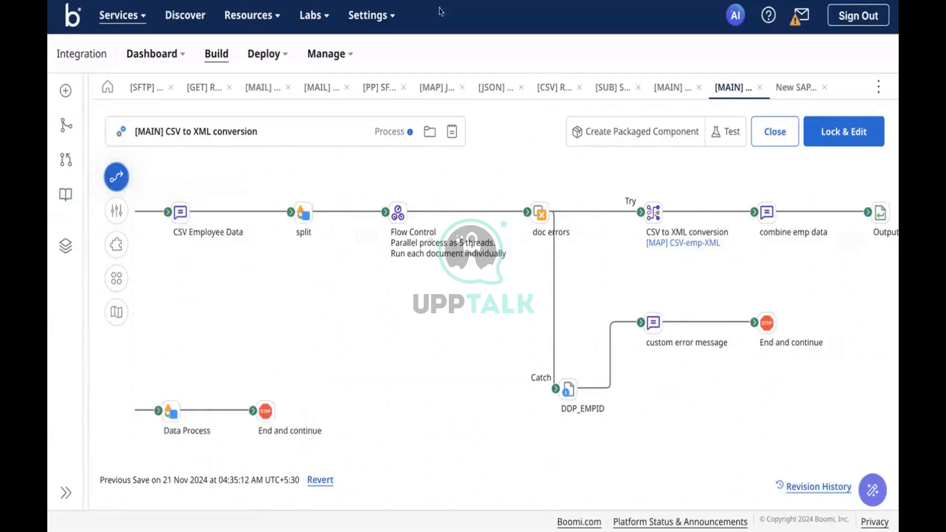
{"action": "double_click", "coordinate": [399, 211]}
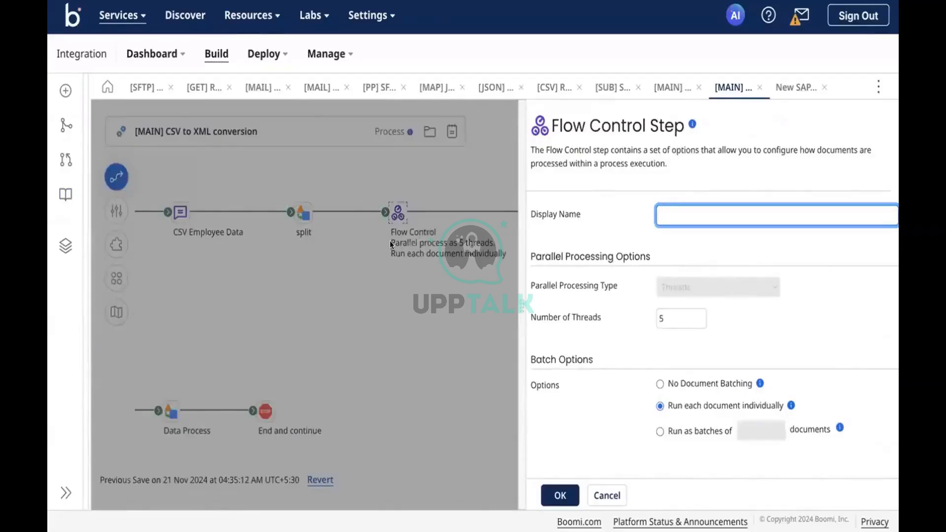
{"action": "key", "text": "Escape"}
{"action": "mouse_move", "coordinate": [395, 215]}
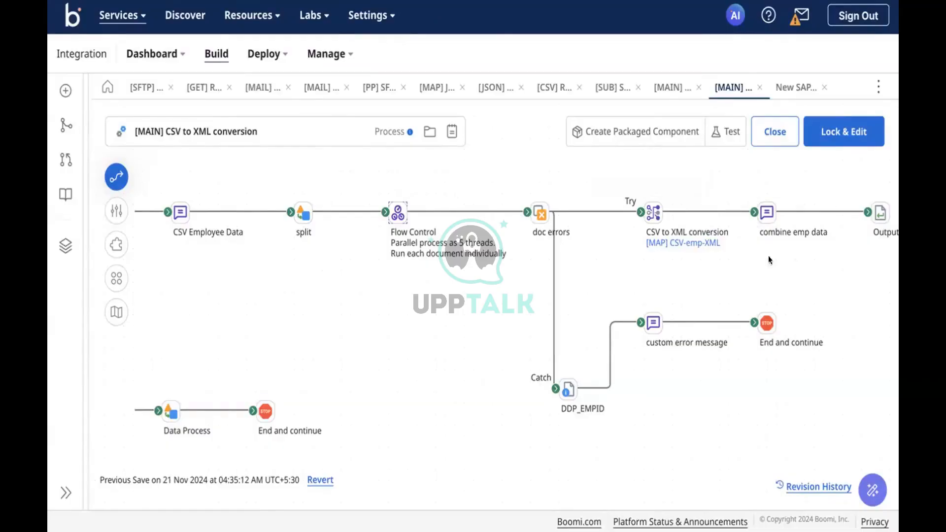
{"action": "mouse_move", "coordinate": [797, 239]}
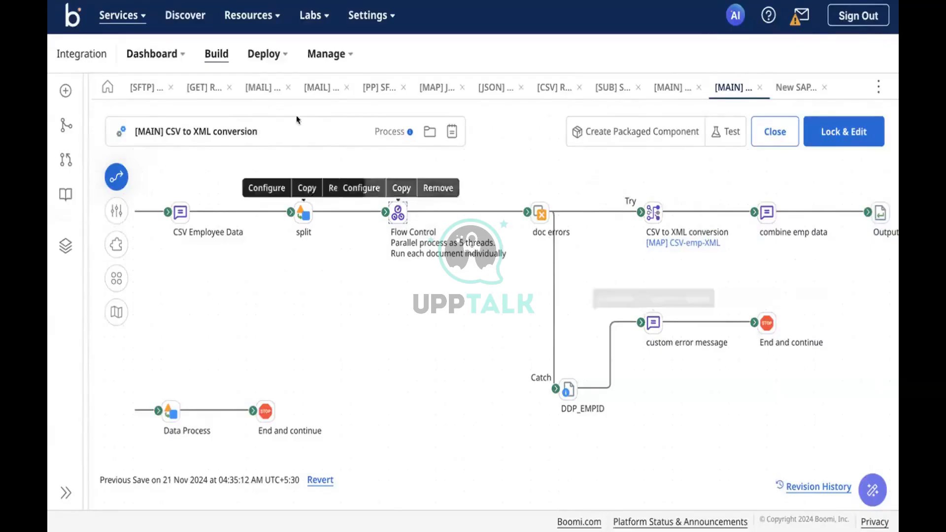
In the SFTP - MAIL process, add an HTTP Client step after the Try branch.
{"action": "left_click", "coordinate": [670, 91]}
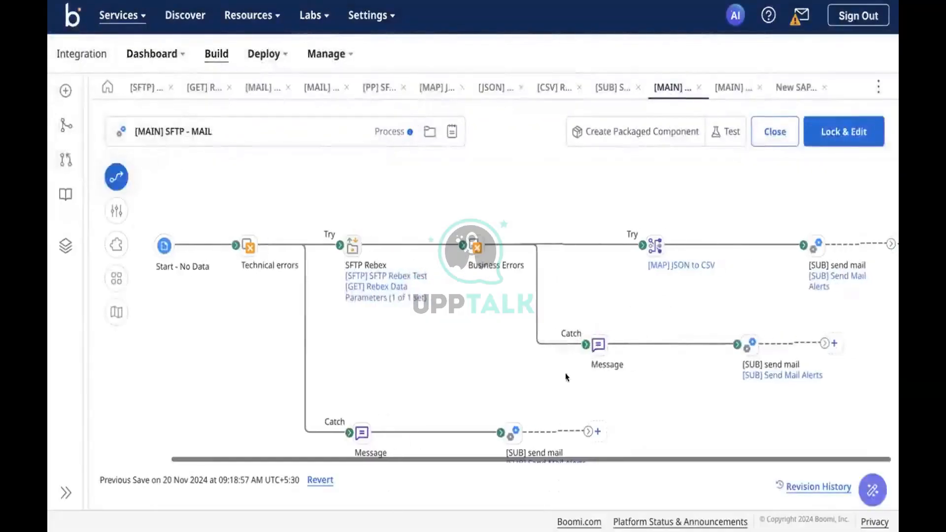
{"action": "left_click", "coordinate": [893, 242]}
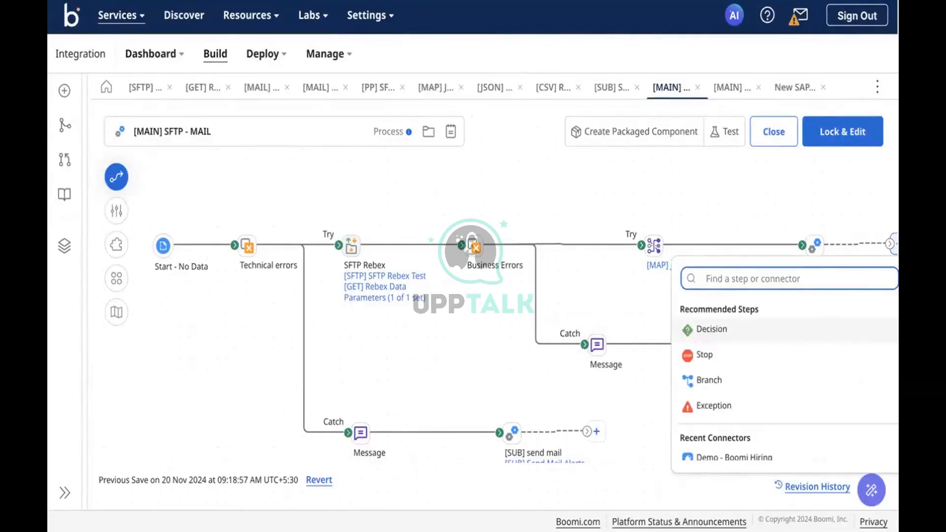
{"action": "type", "text": "ht"}
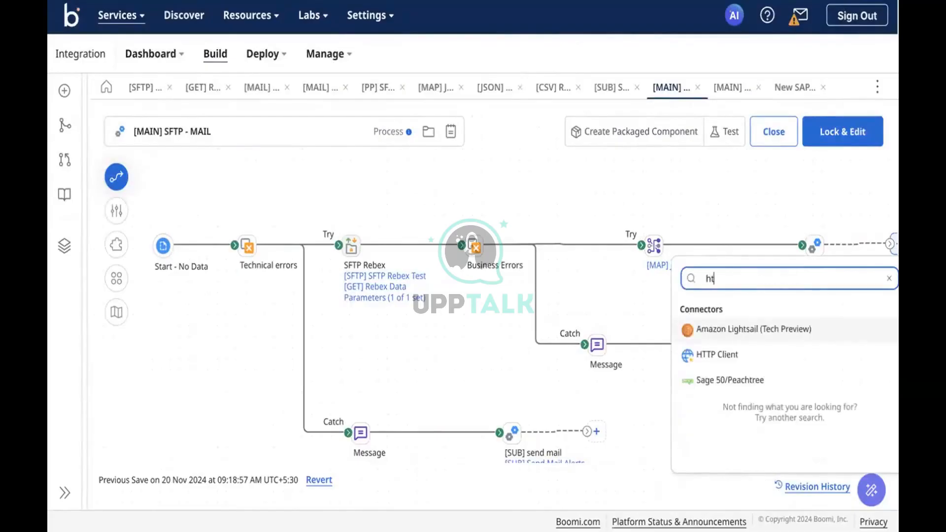
{"action": "left_click", "coordinate": [689, 355]}
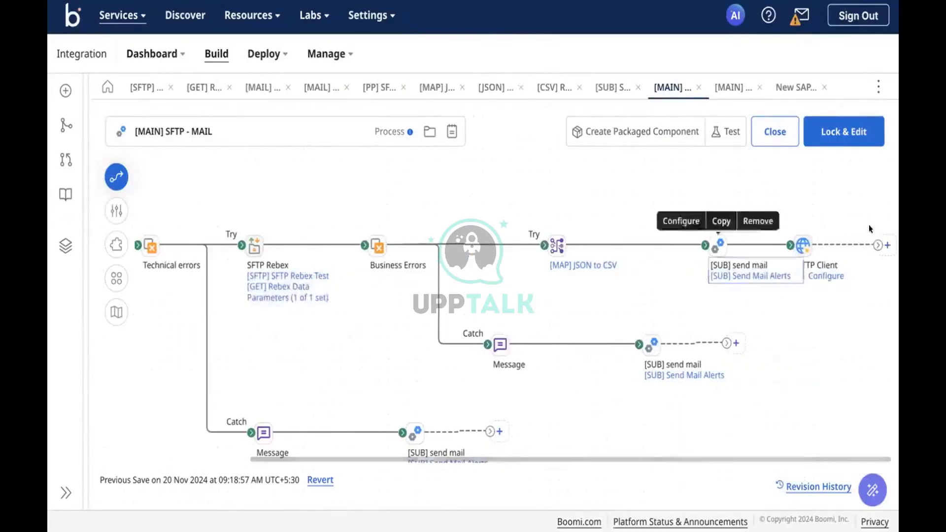
Add a Stop step after HTTP Client to end the branch.
{"action": "left_click", "coordinate": [884, 243]}
{"action": "type", "text": "stop"}
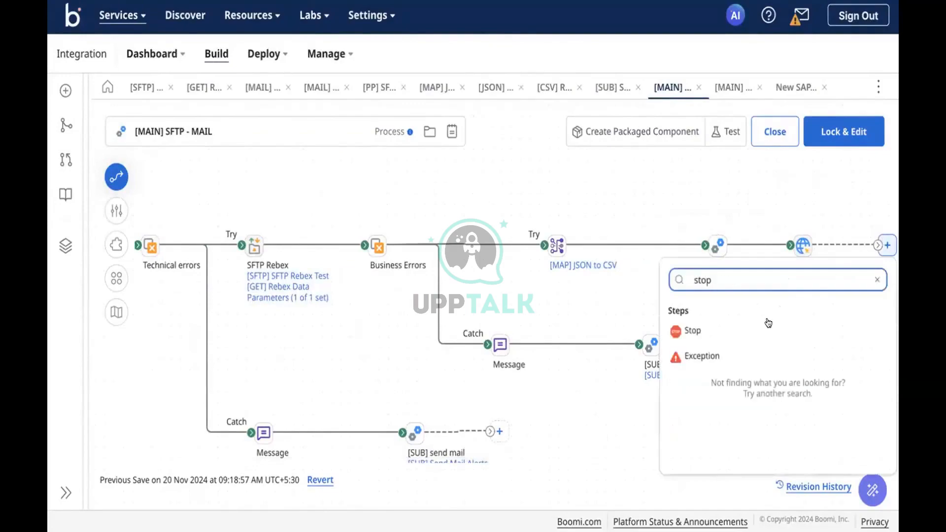
{"action": "left_click", "coordinate": [768, 324]}
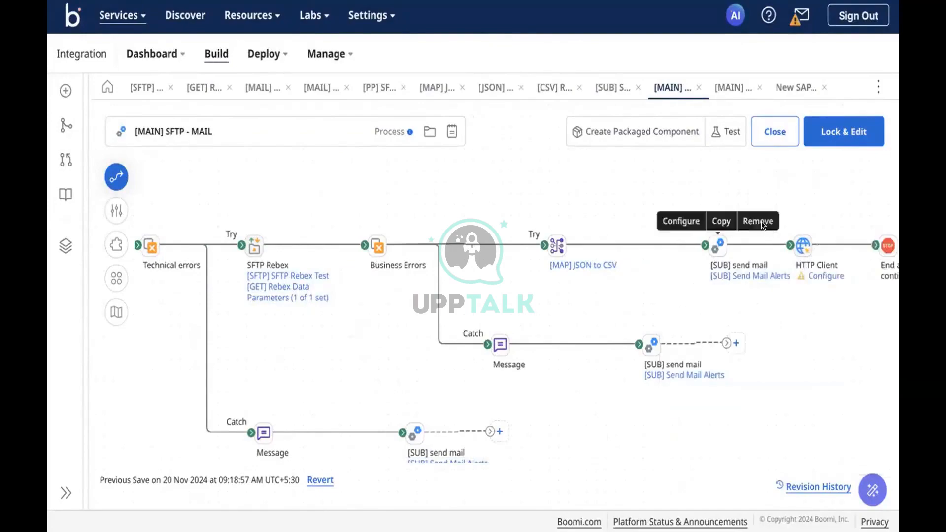
{"action": "mouse_move", "coordinate": [699, 256]}
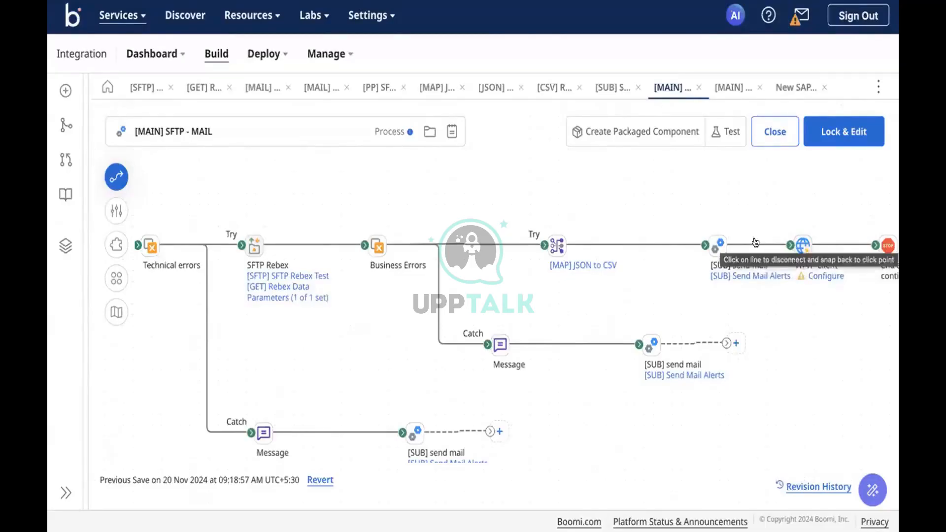
{"action": "mouse_move", "coordinate": [754, 239]}
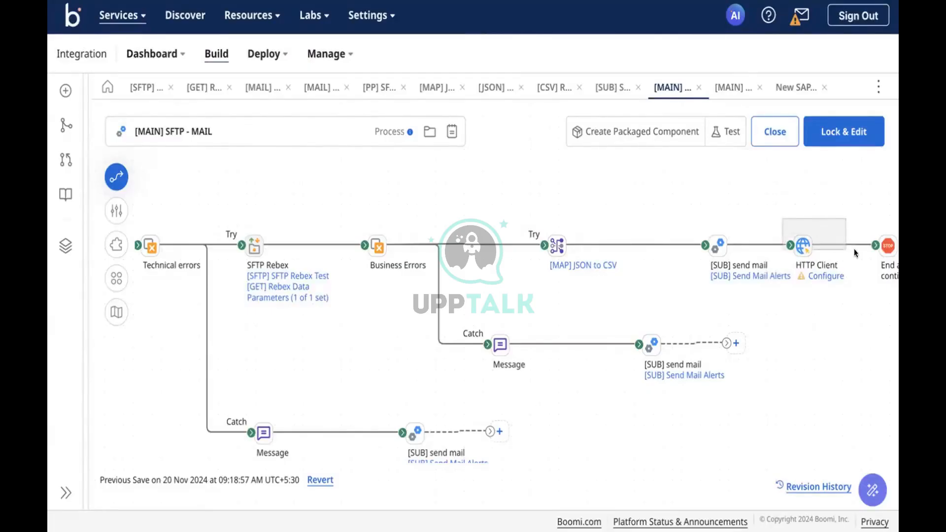
{"action": "mouse_move", "coordinate": [473, 1]}
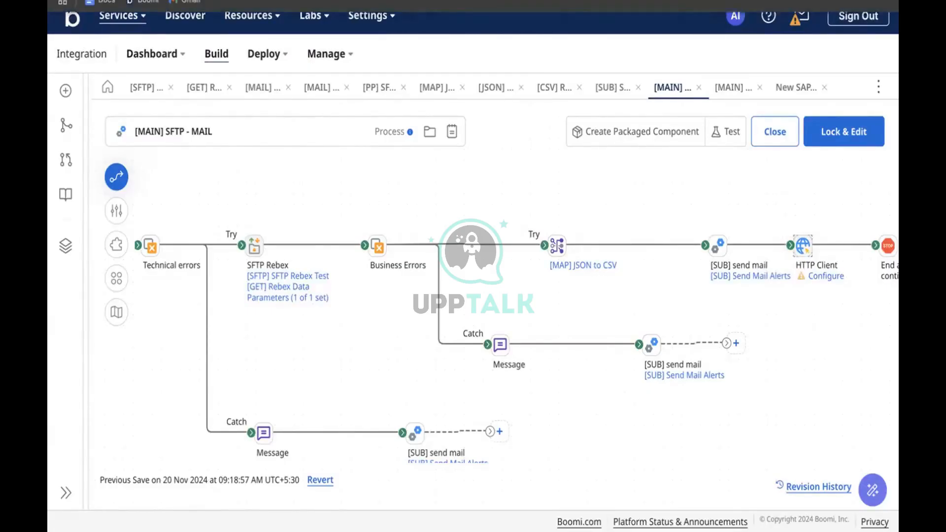
{"action": "left_click", "coordinate": [640, 2]}
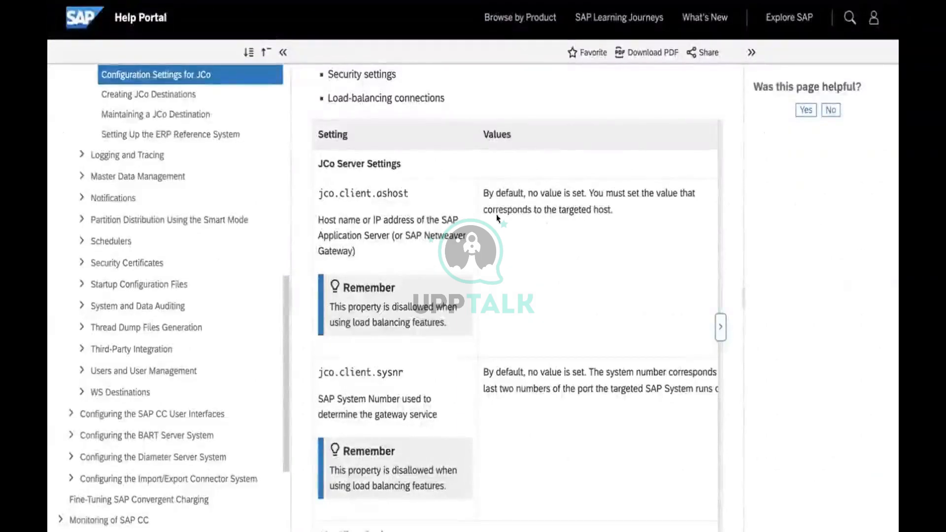
{"action": "scroll", "coordinate": [374, 260], "scroll_direction": "up", "scroll_amount": 5}
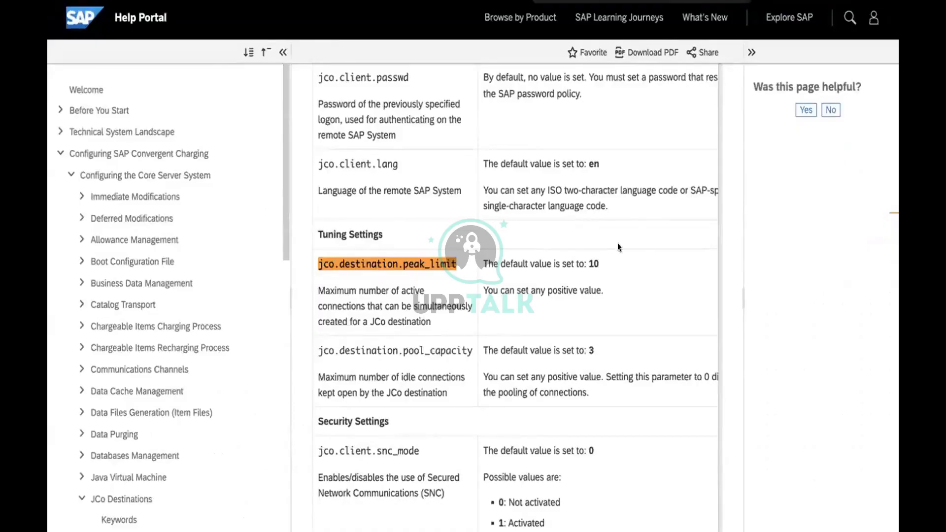
{"action": "scroll", "coordinate": [486, 318], "scroll_direction": "down", "scroll_amount": 1}
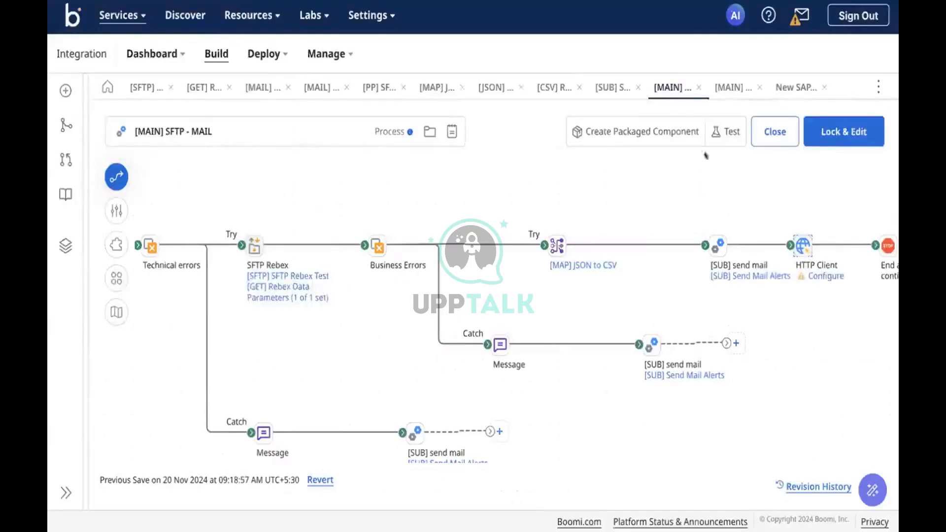
Switch to the [MAIN] CSV to XML conversion process tab.
{"action": "left_click", "coordinate": [719, 86]}
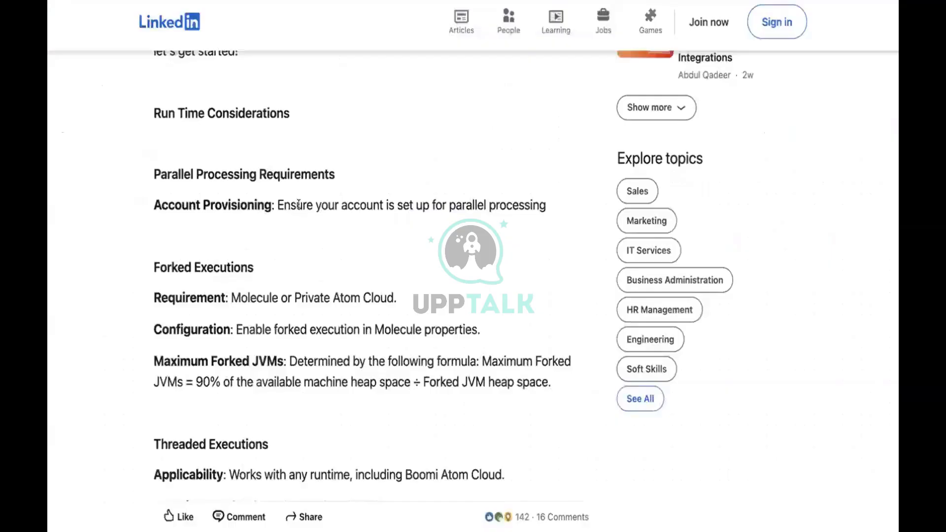
Scroll the LinkedIn article down to Threaded Executions, showing the 10-thread Atom Cloud maximum.
{"action": "scroll", "coordinate": [301, 355], "scroll_direction": "down", "scroll_amount": 4}
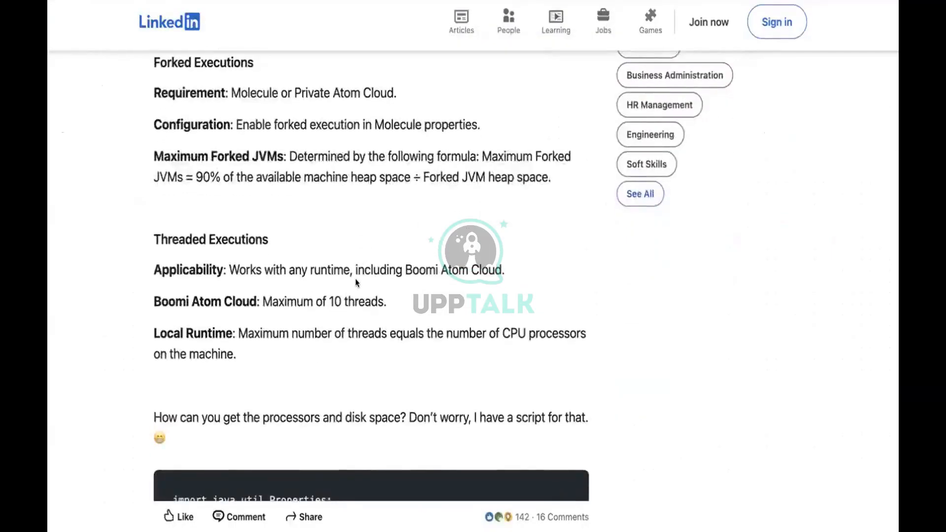
{"action": "scroll", "coordinate": [356, 282], "scroll_direction": "down", "scroll_amount": 1}
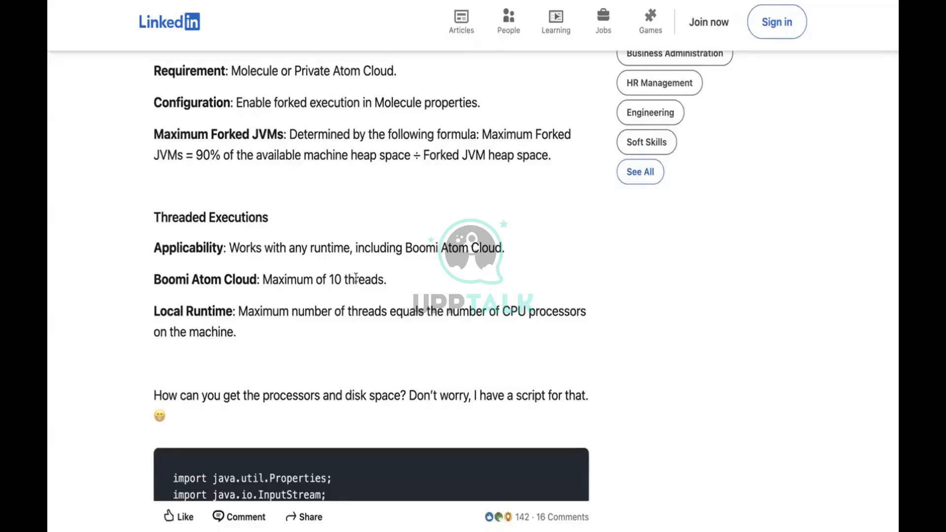
{"action": "scroll", "coordinate": [90, 278], "scroll_direction": "down", "scroll_amount": 1}
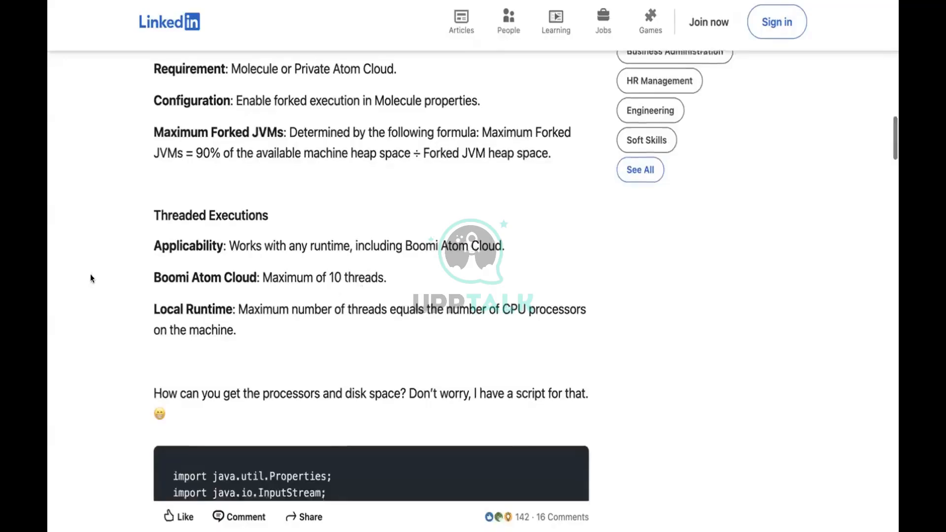
{"action": "scroll", "coordinate": [91, 278], "scroll_direction": "down", "scroll_amount": 3}
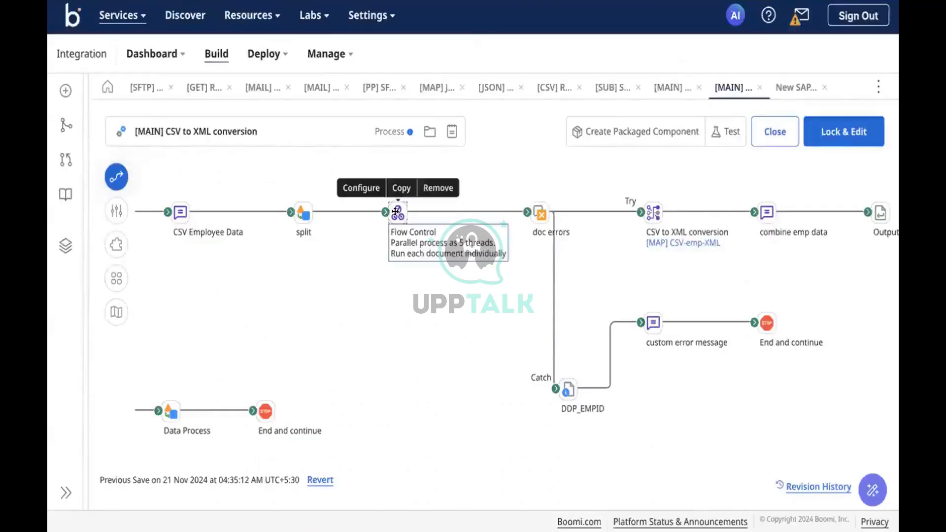
Change the Flow Control step's Number of Threads from 5 to 12 and confirm.
{"action": "left_click", "coordinate": [395, 211]}
{"action": "left_click", "coordinate": [676, 316]}
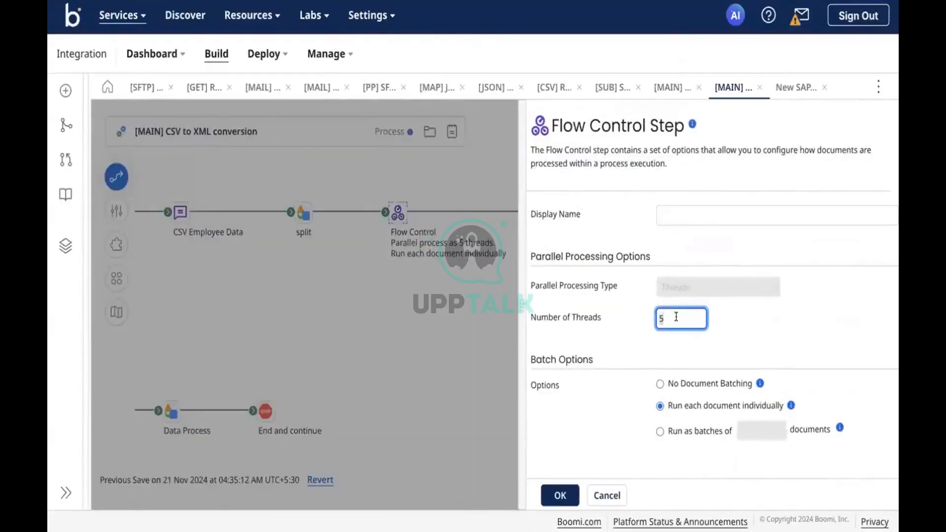
{"action": "key", "text": "BackSpace"}
{"action": "type", "text": "12"}
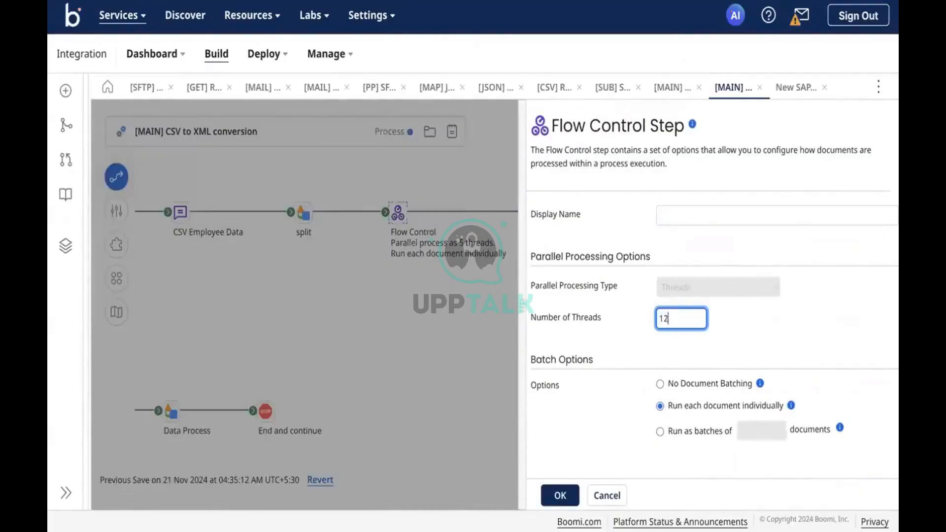
{"action": "left_click", "coordinate": [557, 496]}
Reopen the Flow Control step and lower the thread count to 10.
{"action": "left_click", "coordinate": [398, 212]}
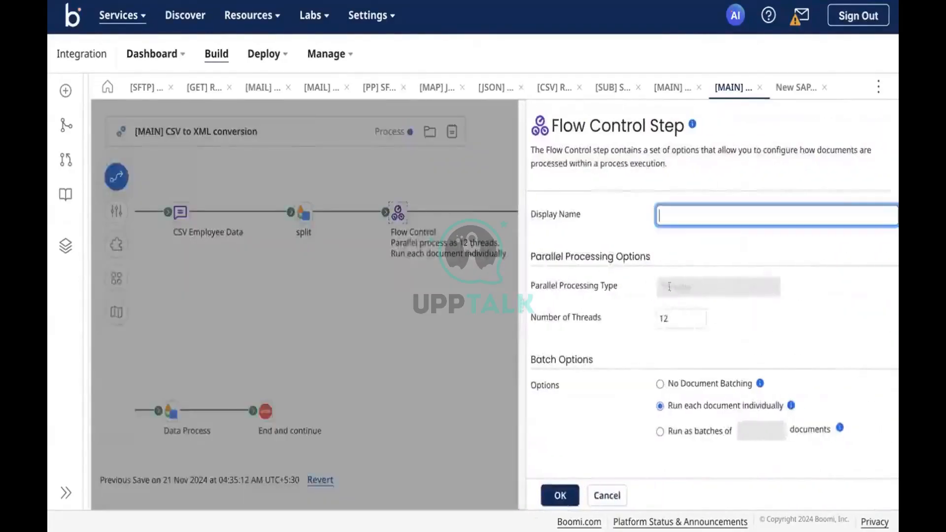
{"action": "double_click", "coordinate": [681, 318]}
{"action": "type", "text": "10"}
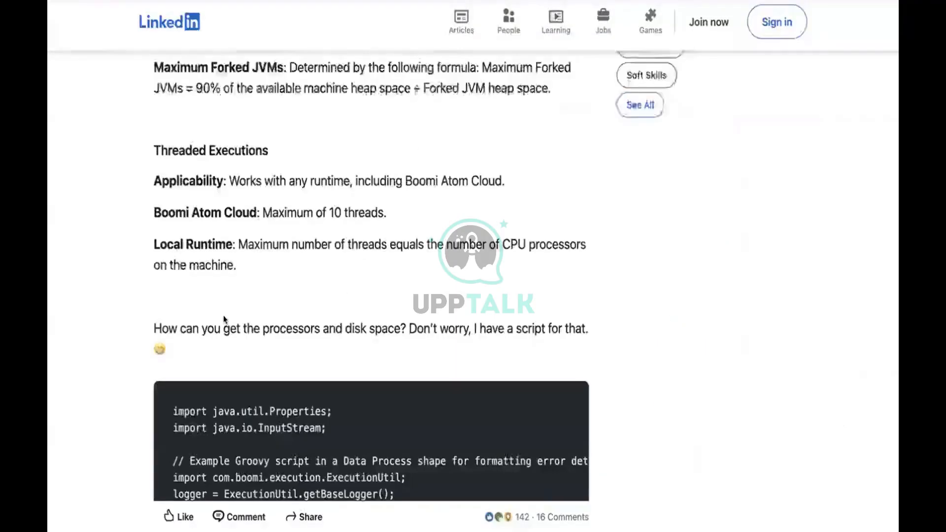
Scroll the LinkedIn article to the Forked Executions section: off on Molecule, on for Atom Cloud.
{"action": "scroll", "coordinate": [223, 319], "scroll_direction": "down", "scroll_amount": 15}
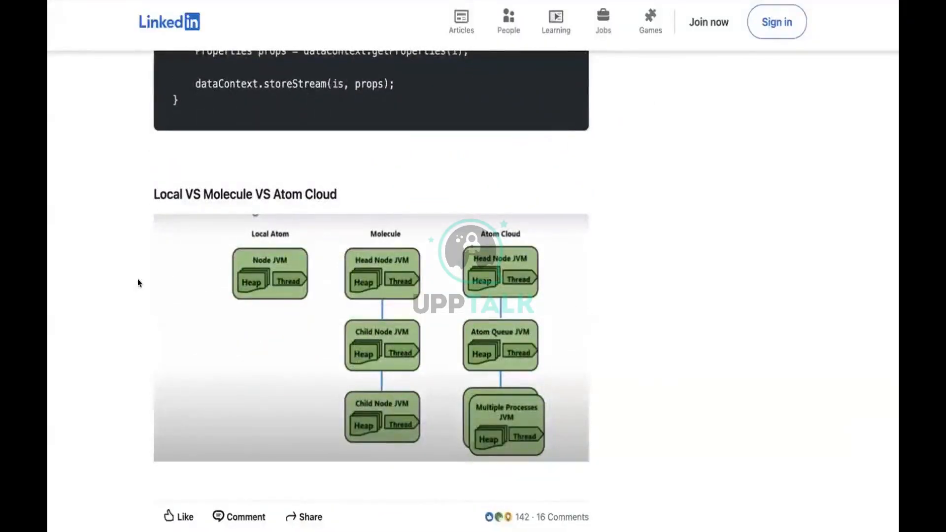
{"action": "scroll", "coordinate": [138, 281], "scroll_direction": "down", "scroll_amount": 9}
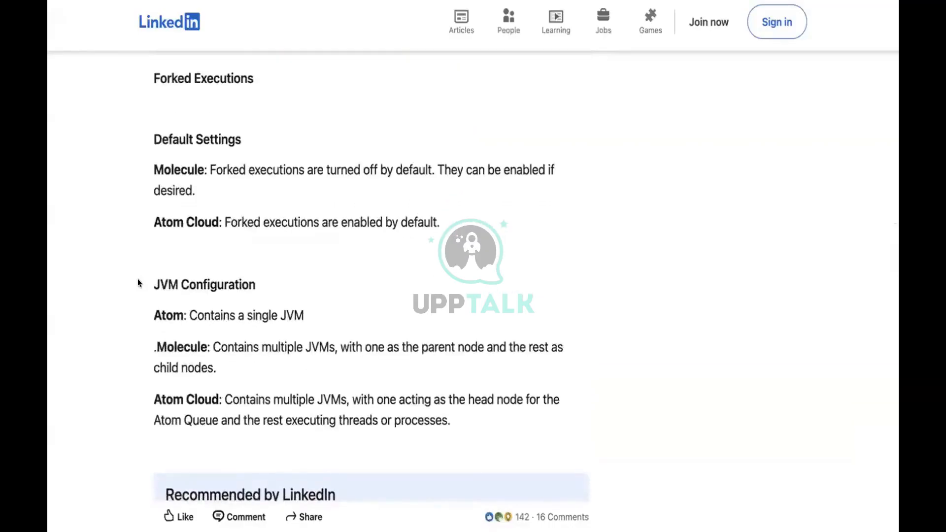
{"action": "scroll", "coordinate": [138, 281], "scroll_direction": "up", "scroll_amount": 3}
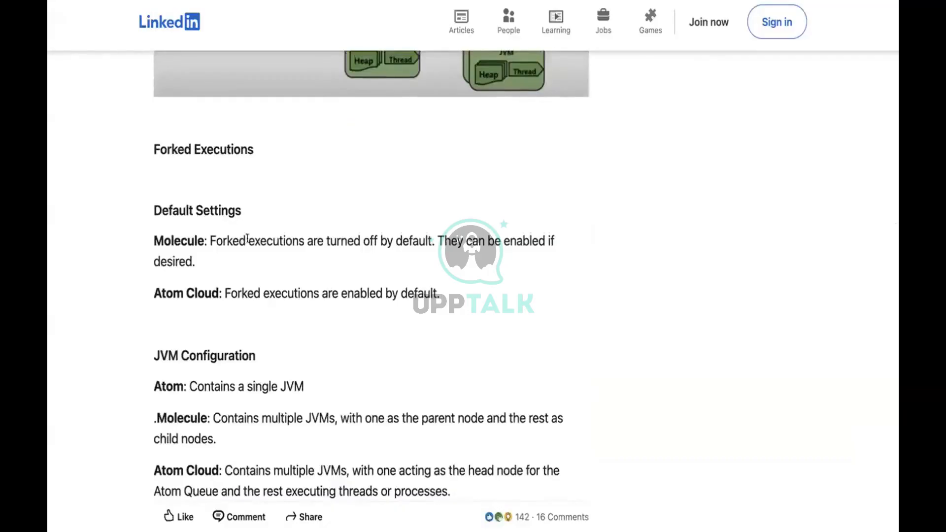
{"action": "scroll", "coordinate": [256, 177], "scroll_direction": "up", "scroll_amount": 5}
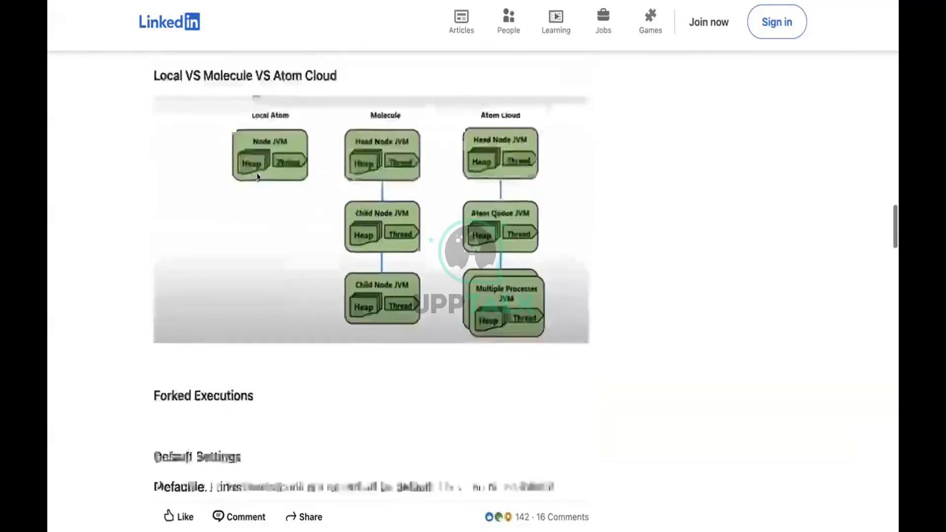
{"action": "scroll", "coordinate": [257, 176], "scroll_direction": "down", "scroll_amount": 3}
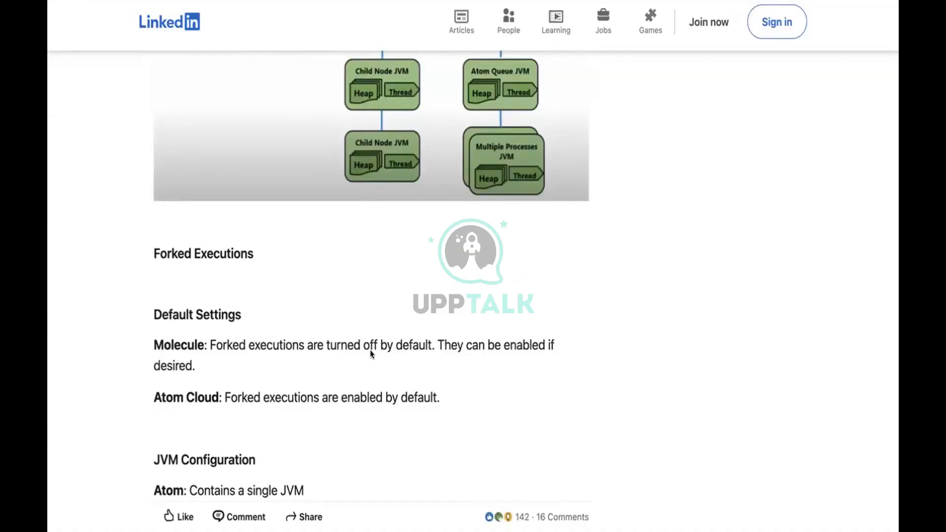
{"action": "scroll", "coordinate": [371, 351], "scroll_direction": "up", "scroll_amount": 3}
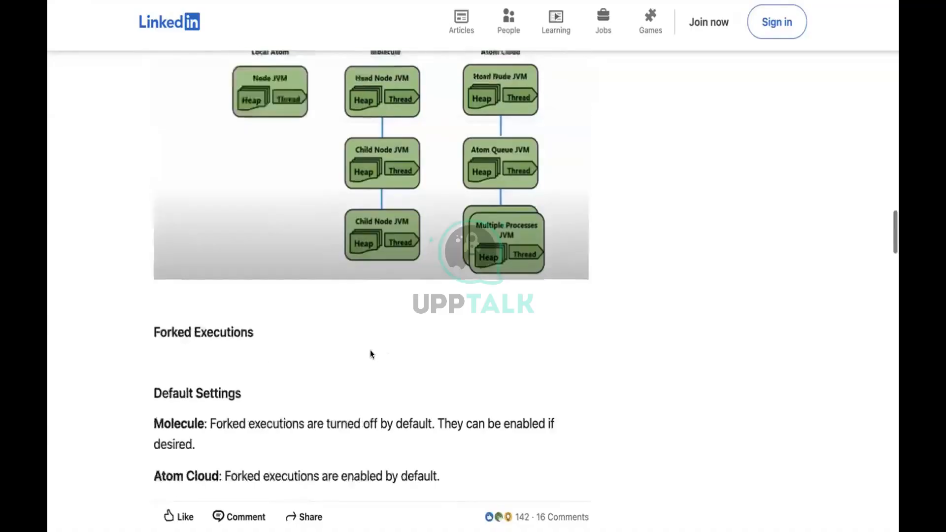
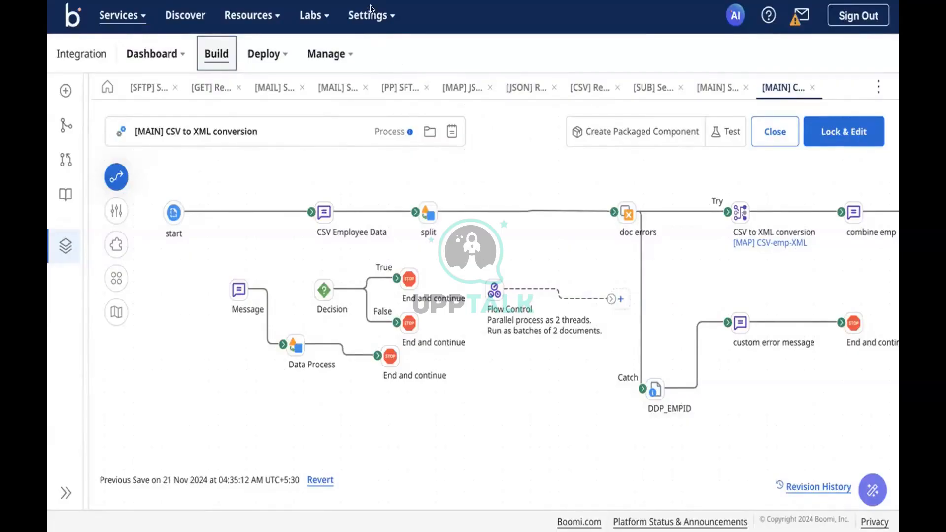
Briefly select the CSV Employee Data shape, then open the step palette from Add Step.
{"action": "left_click", "coordinate": [362, 228]}
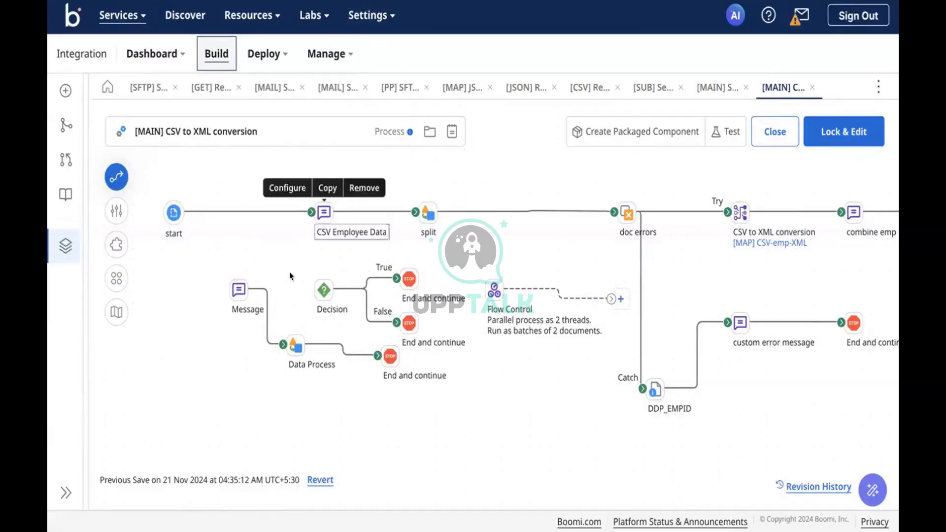
{"action": "left_click", "coordinate": [290, 275]}
{"action": "left_click", "coordinate": [116, 177]}
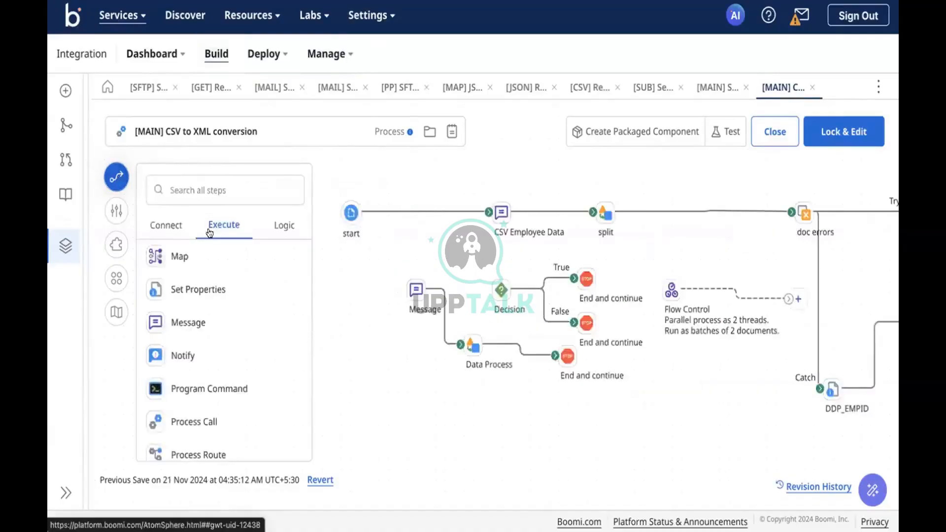
Place an SFTP V2 connector step on the canvas and draft a Username and Password connection.
{"action": "left_click", "coordinate": [164, 226]}
{"action": "scroll", "coordinate": [186, 292], "scroll_direction": "down", "scroll_amount": 2}
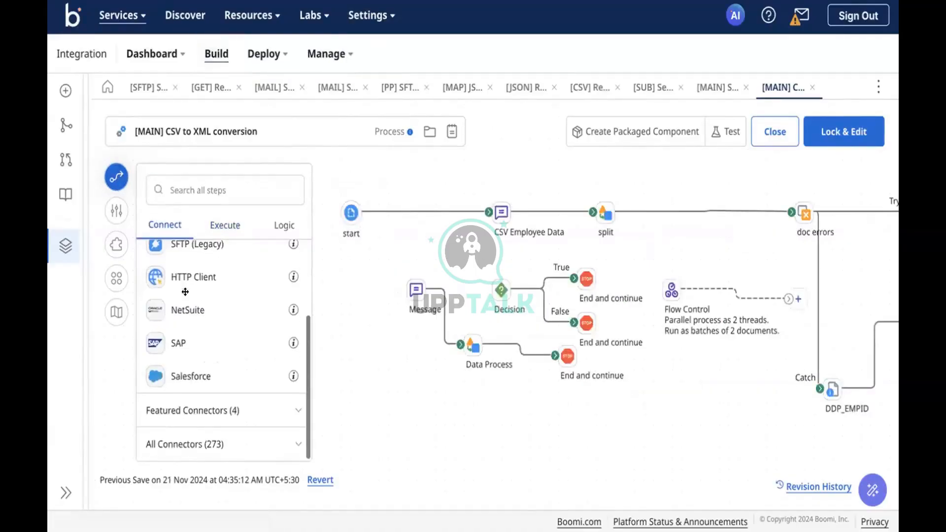
{"action": "scroll", "coordinate": [206, 270], "scroll_direction": "up", "scroll_amount": 2}
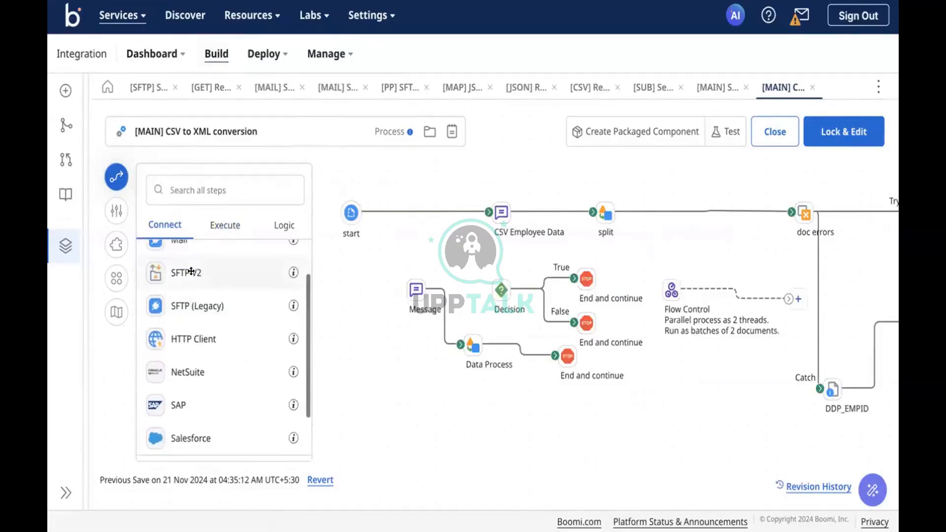
{"action": "left_click_drag", "start_coordinate": [191, 272], "coordinate": [400, 256]}
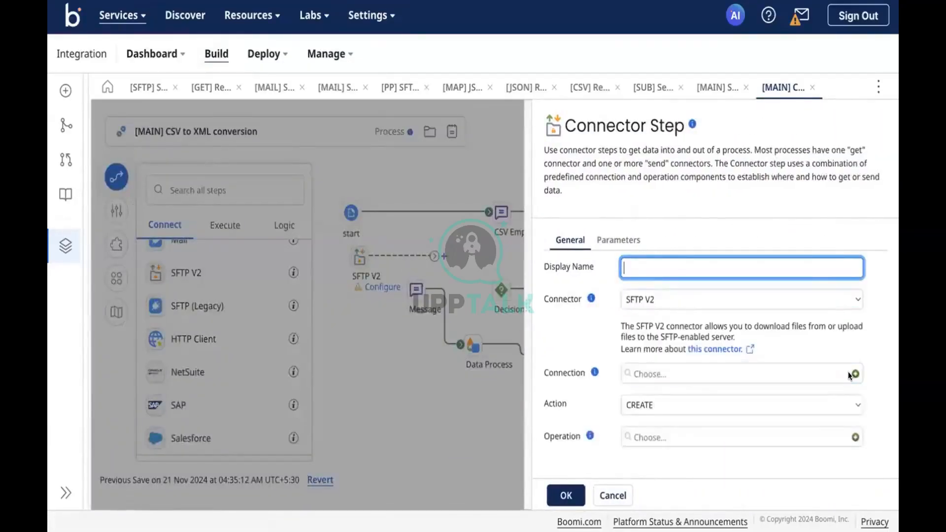
{"action": "left_click", "coordinate": [849, 375]}
{"action": "left_click", "coordinate": [385, 211]}
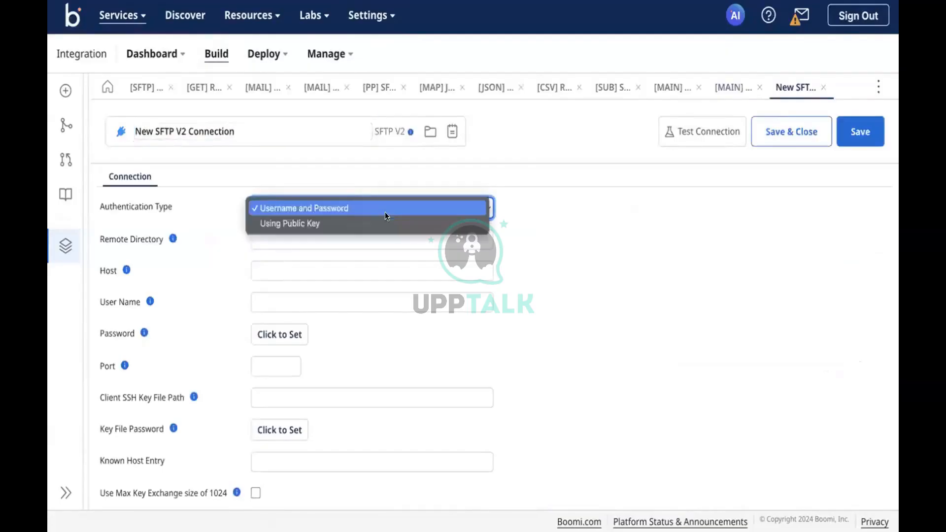
{"action": "left_click", "coordinate": [294, 207]}
{"action": "scroll", "coordinate": [315, 164], "scroll_direction": "down", "scroll_amount": 6}
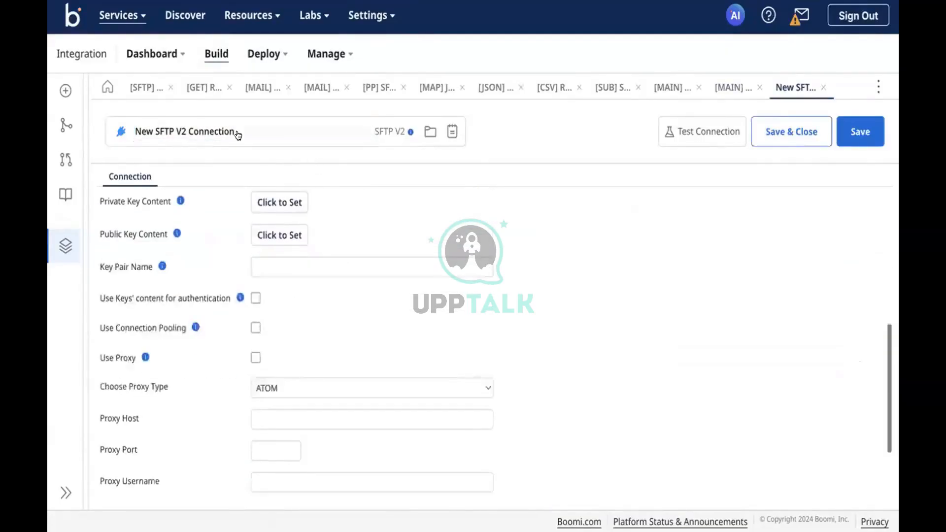
{"action": "left_click", "coordinate": [713, 88]}
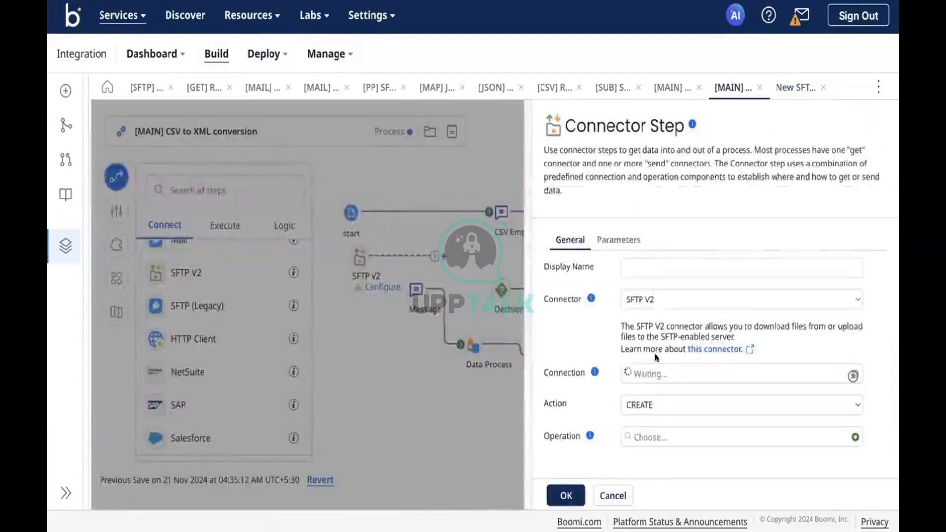
Switch the step's connector to Salesforce and start a new Salesforce connection draft.
{"action": "left_click", "coordinate": [649, 297]}
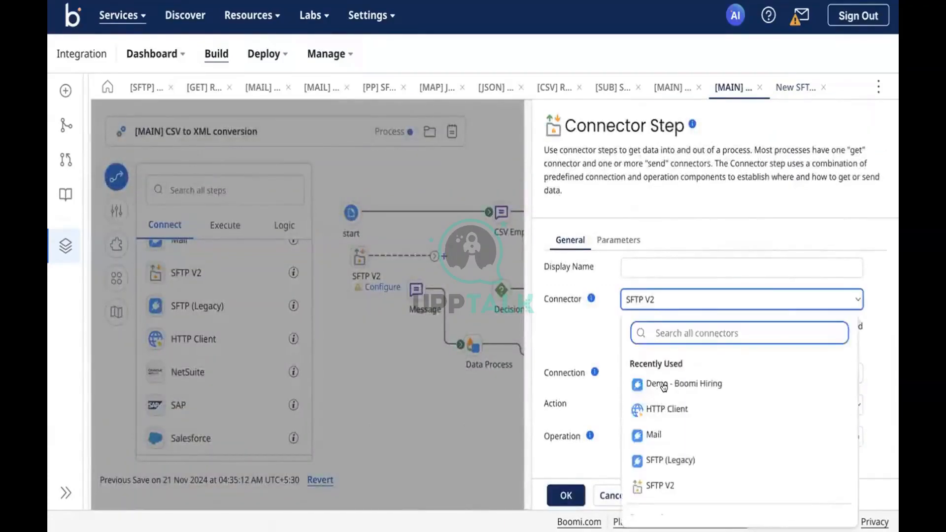
{"action": "scroll", "coordinate": [650, 481], "scroll_direction": "down", "scroll_amount": 3}
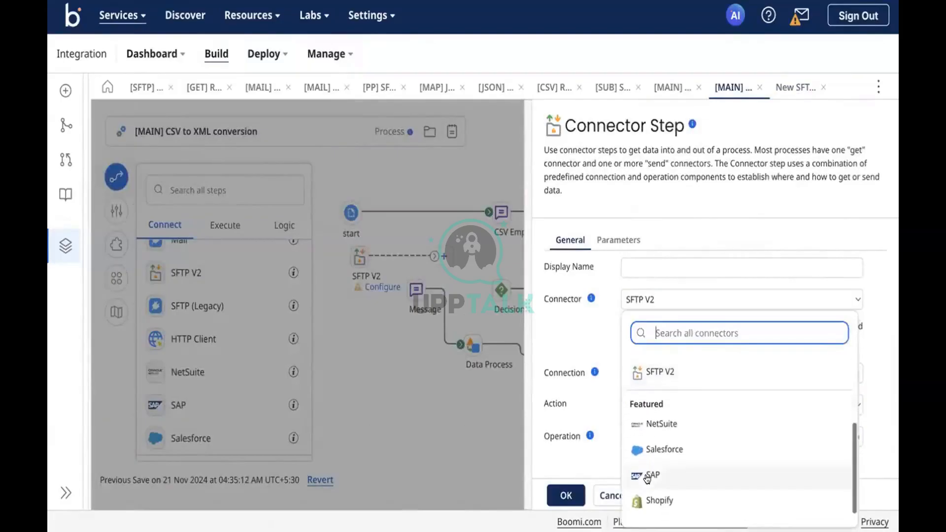
{"action": "left_click", "coordinate": [650, 449]}
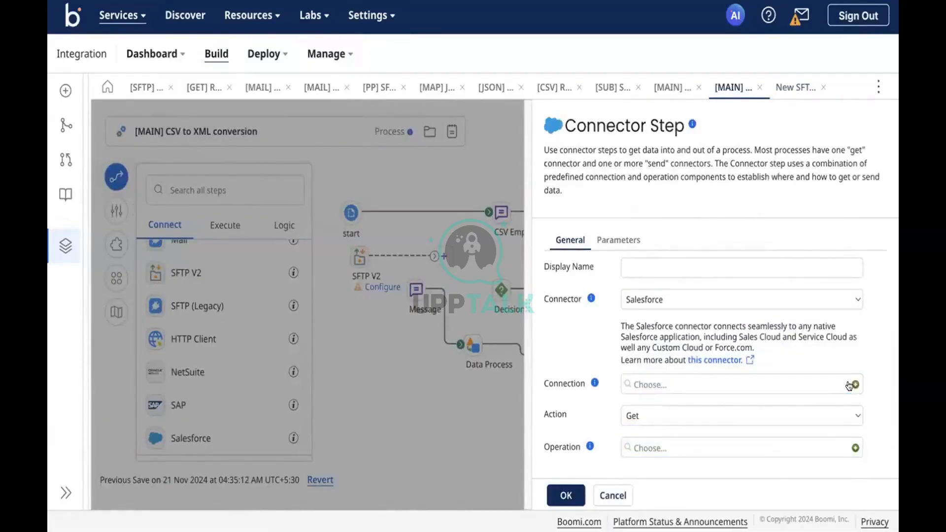
{"action": "left_click", "coordinate": [855, 385]}
{"action": "left_click", "coordinate": [293, 233]}
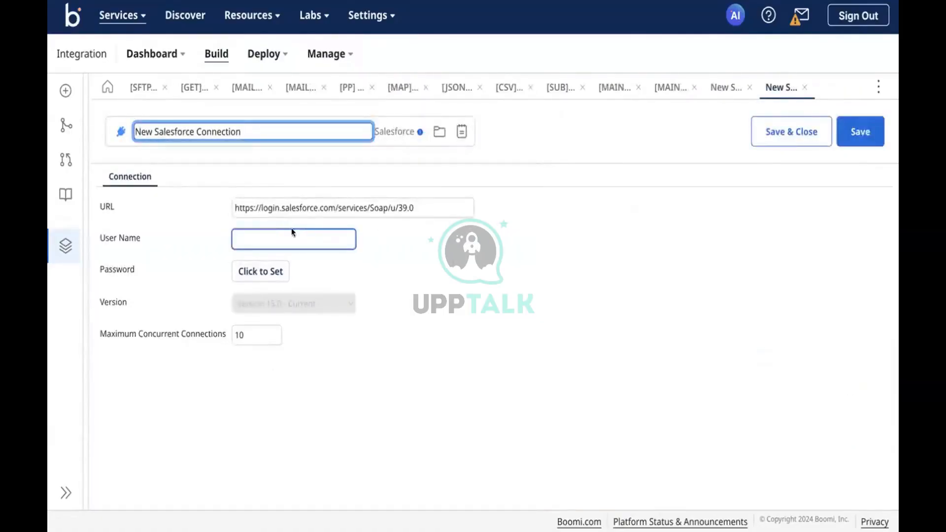
{"action": "left_click", "coordinate": [671, 87]}
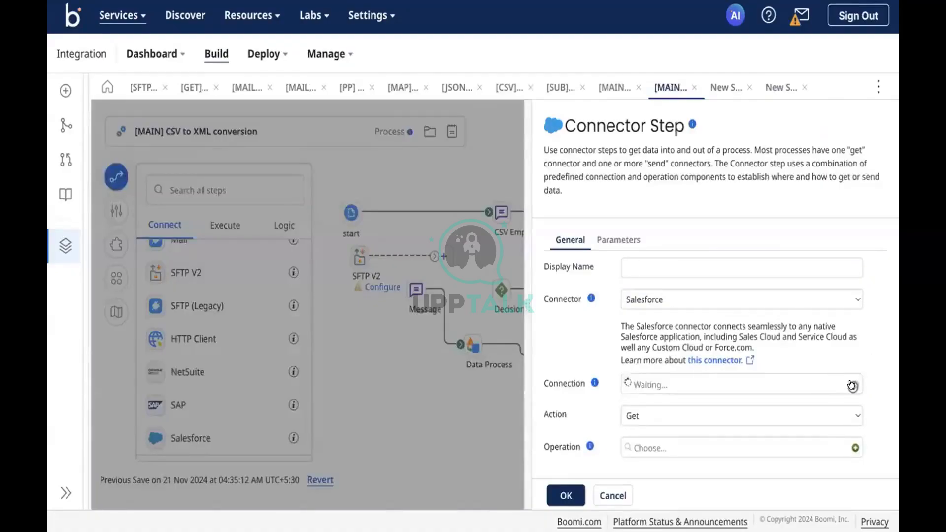
Switch the connector to SAP and start an SAP connection with Application Server Host type.
{"action": "left_click", "coordinate": [773, 298]}
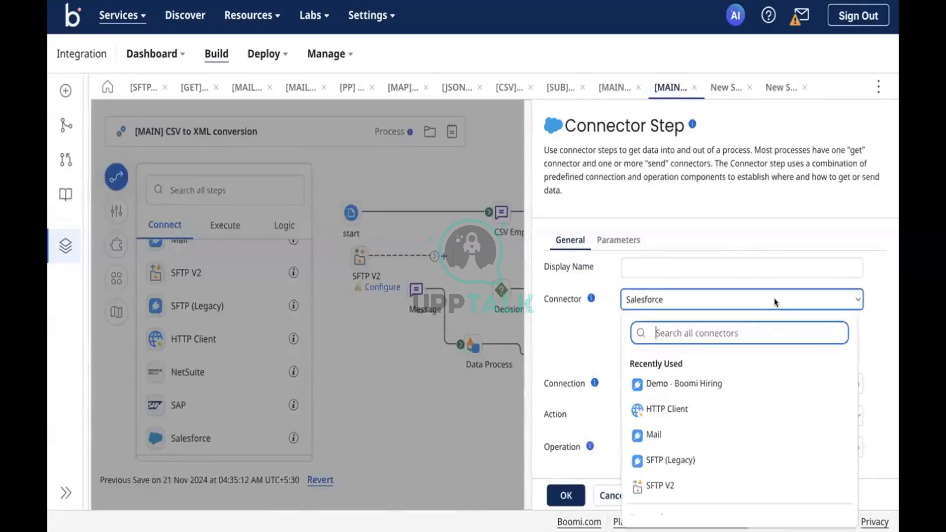
{"action": "type", "text": "sap"}
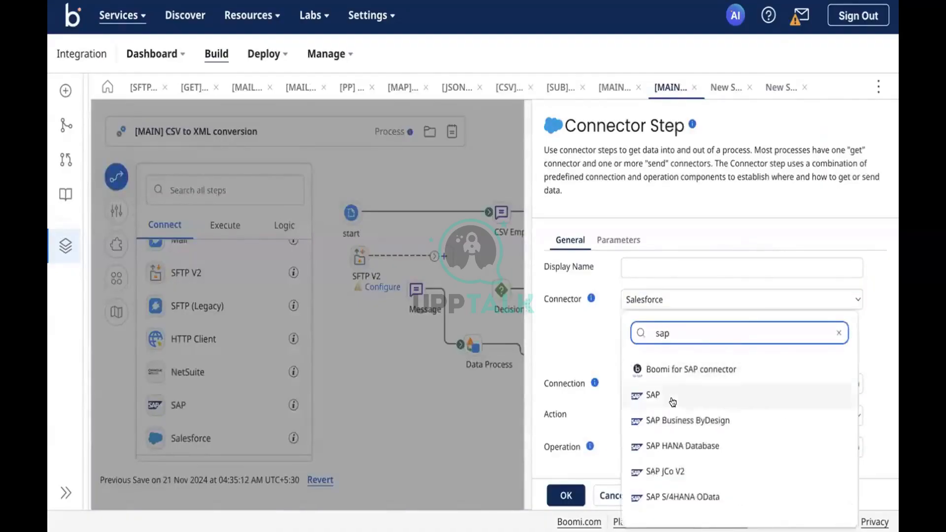
{"action": "left_click", "coordinate": [672, 402]}
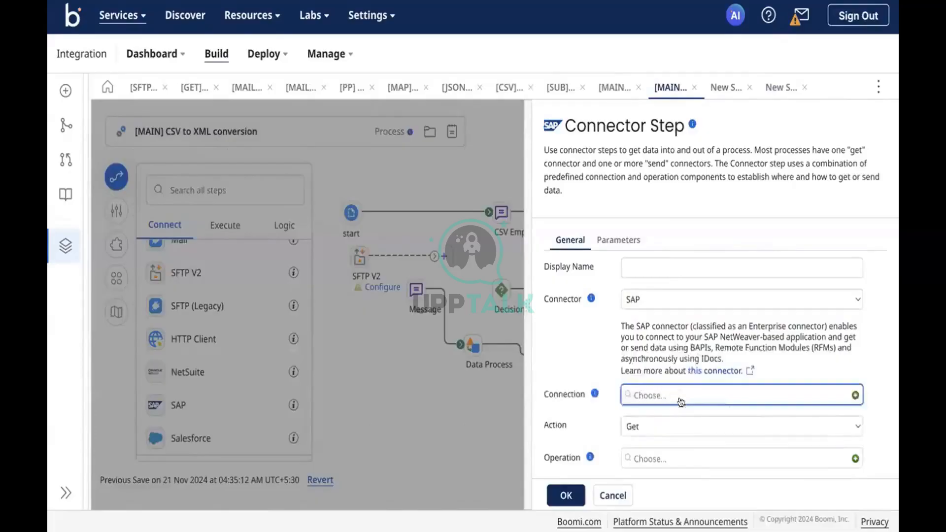
{"action": "left_click", "coordinate": [854, 395]}
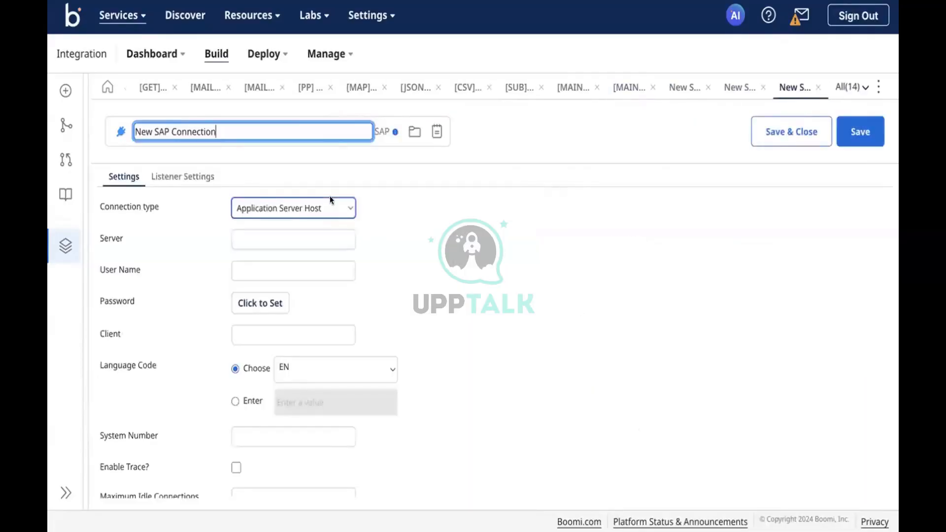
{"action": "left_click", "coordinate": [330, 199]}
{"action": "left_click", "coordinate": [412, 222]}
{"action": "scroll", "coordinate": [412, 225], "scroll_direction": "down", "scroll_amount": 2}
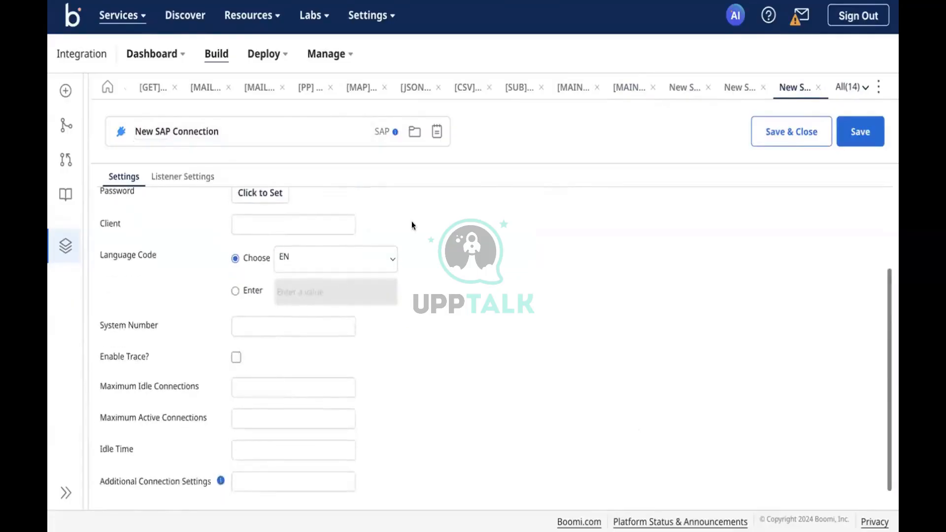
{"action": "scroll", "coordinate": [411, 222], "scroll_direction": "up", "scroll_amount": 2}
{"action": "left_click", "coordinate": [237, 336]}
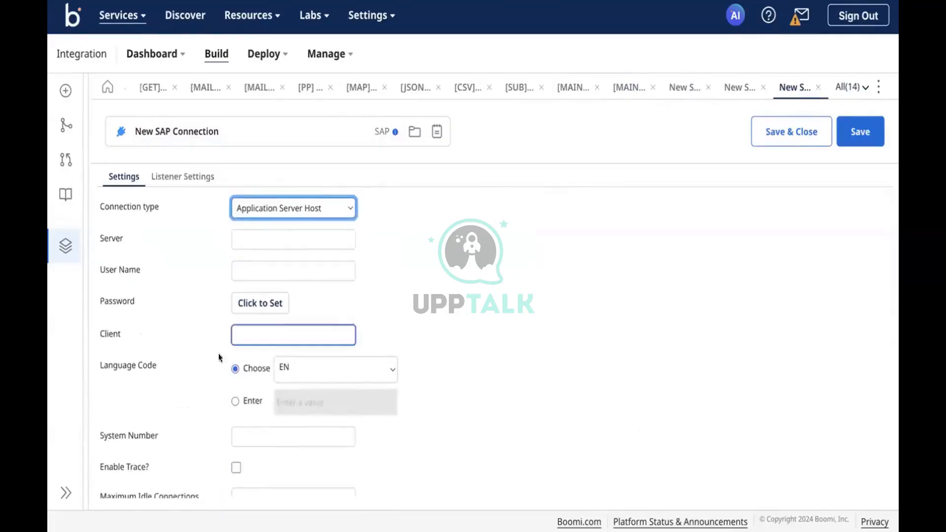
{"action": "left_click", "coordinate": [625, 88]}
Search the connector list for 'succ' and pick SuccessFactors — Partner Connector.
{"action": "left_click", "coordinate": [712, 300]}
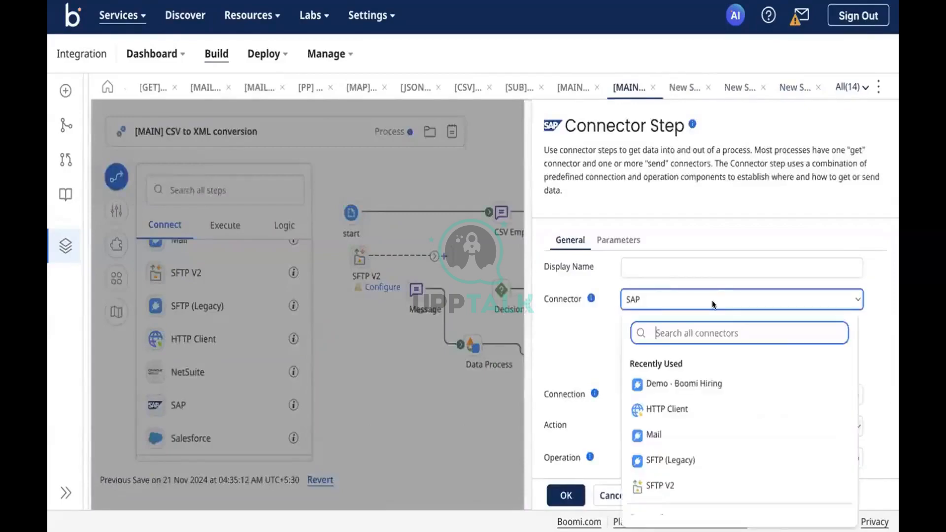
{"action": "scroll", "coordinate": [688, 412], "scroll_direction": "down", "scroll_amount": 2}
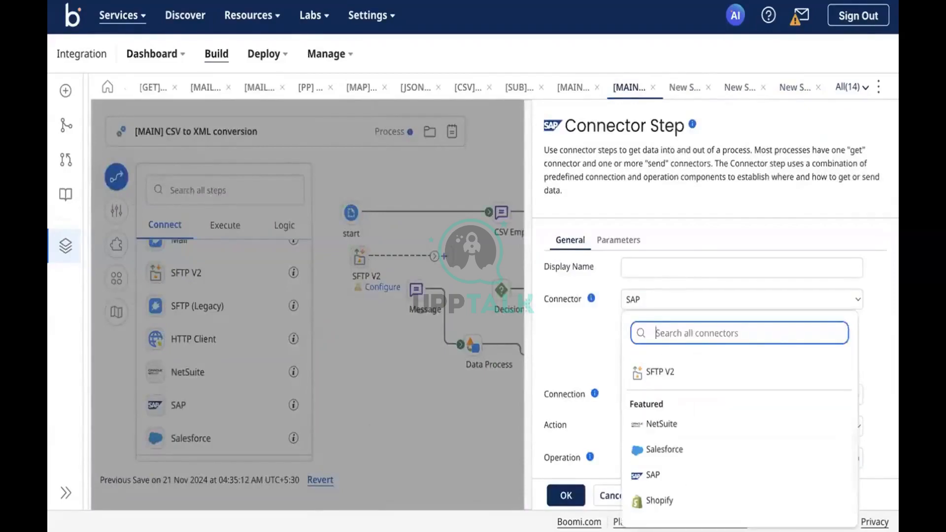
{"action": "type", "text": "suc"}
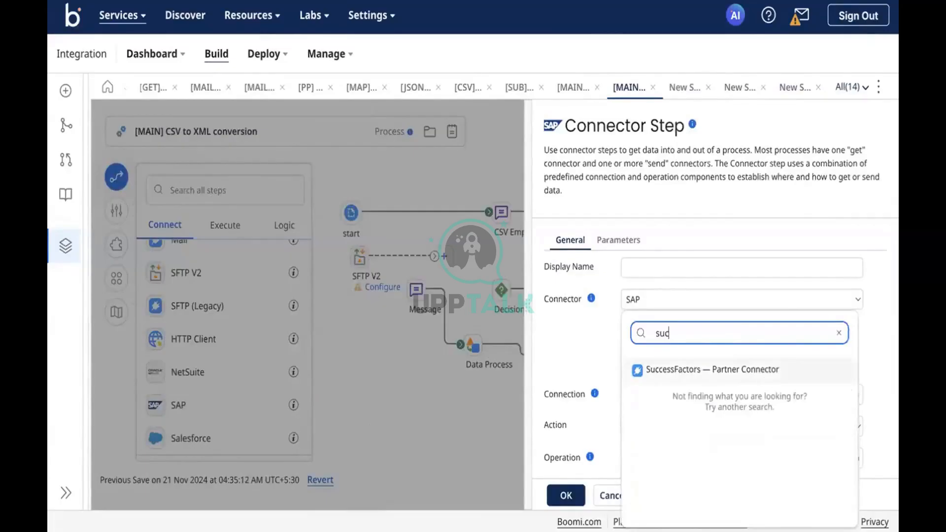
{"action": "key", "text": "BackSpace"}
{"action": "key", "text": "BackSpace"}
{"action": "key", "text": "BackSpace"}
{"action": "type", "text": "oau"}
{"action": "key", "text": "BackSpace"}
{"action": "key", "text": "BackSpace"}
{"action": "key", "text": "BackSpace"}
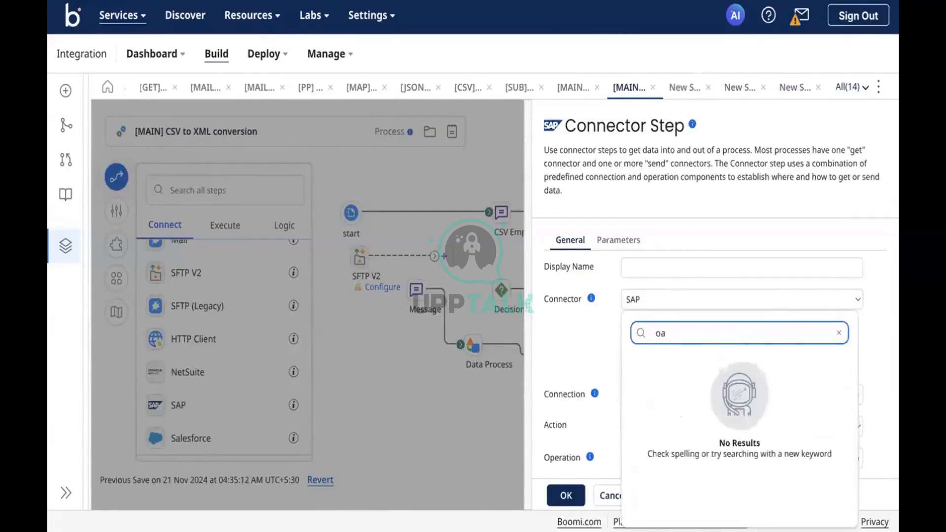
{"action": "type", "text": "succ"}
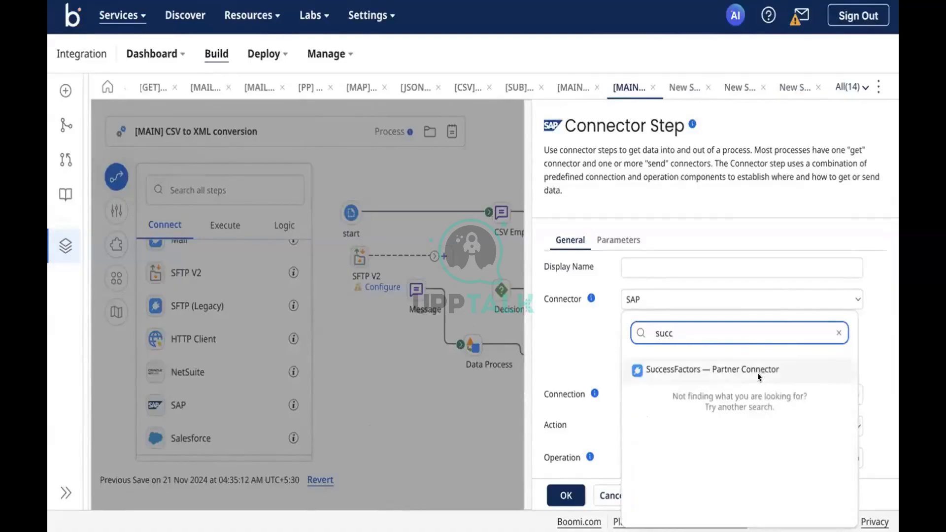
{"action": "left_click", "coordinate": [757, 373]}
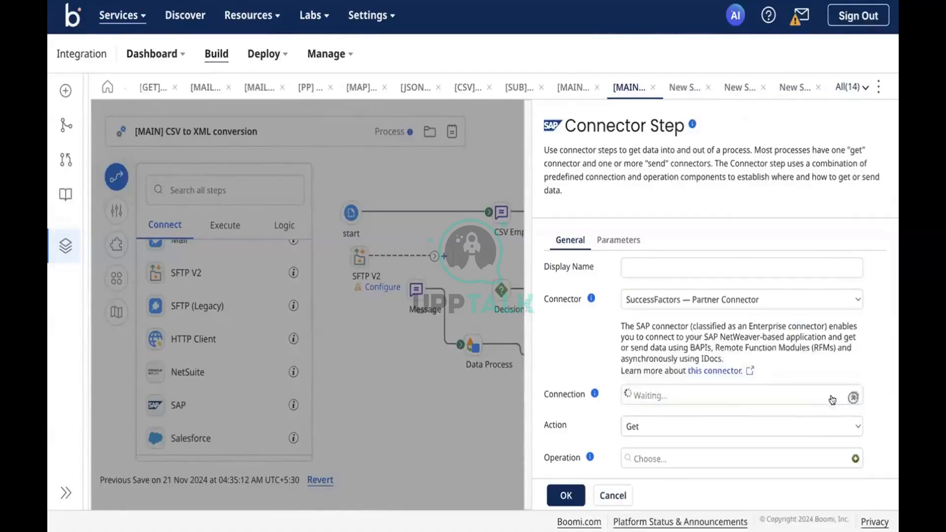
Create a SuccessFactors connection draft, review its default settings, then go to [MAIN] SFTP - MAIL.
{"action": "left_click", "coordinate": [855, 396]}
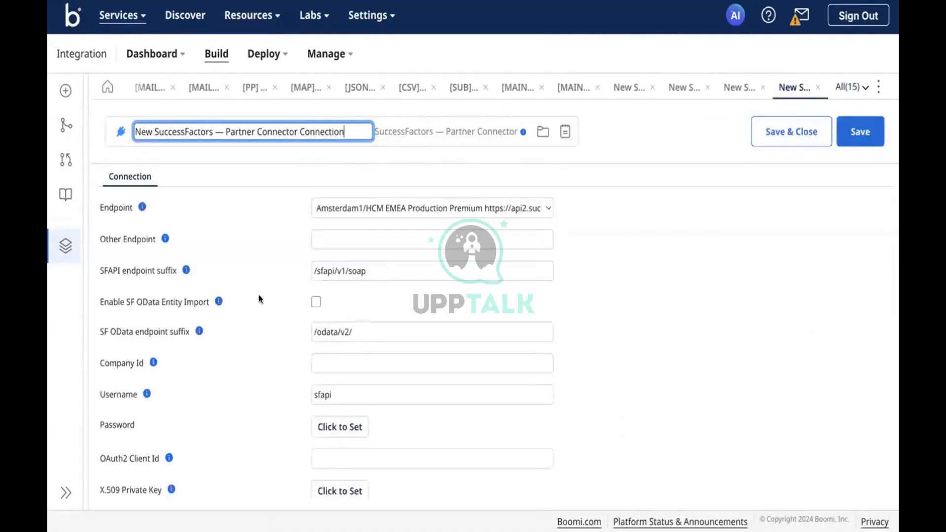
{"action": "scroll", "coordinate": [259, 296], "scroll_direction": "down", "scroll_amount": 5}
{"action": "scroll", "coordinate": [259, 295], "scroll_direction": "up", "scroll_amount": 3}
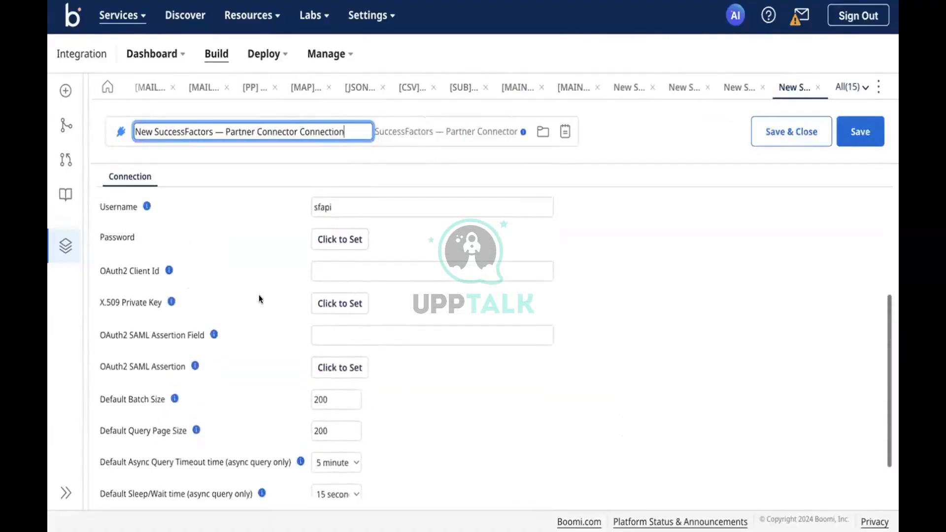
{"action": "scroll", "coordinate": [259, 295], "scroll_direction": "up", "scroll_amount": 2}
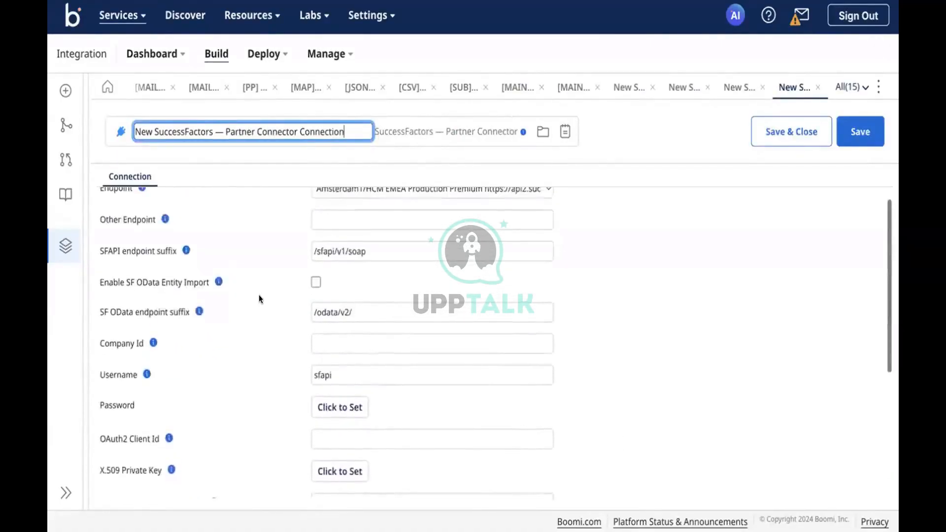
{"action": "scroll", "coordinate": [259, 295], "scroll_direction": "down", "scroll_amount": 1}
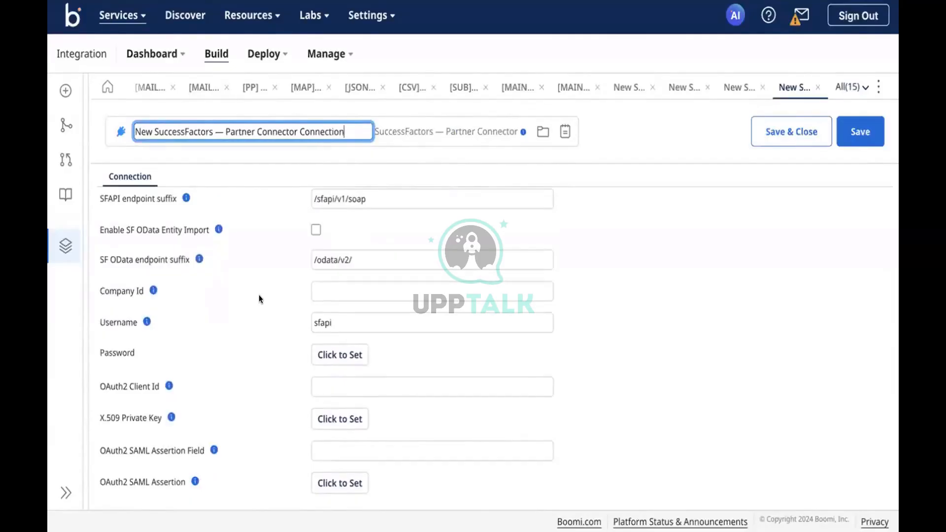
{"action": "scroll", "coordinate": [259, 298], "scroll_direction": "down", "scroll_amount": 2}
{"action": "scroll", "coordinate": [258, 298], "scroll_direction": "up", "scroll_amount": 3}
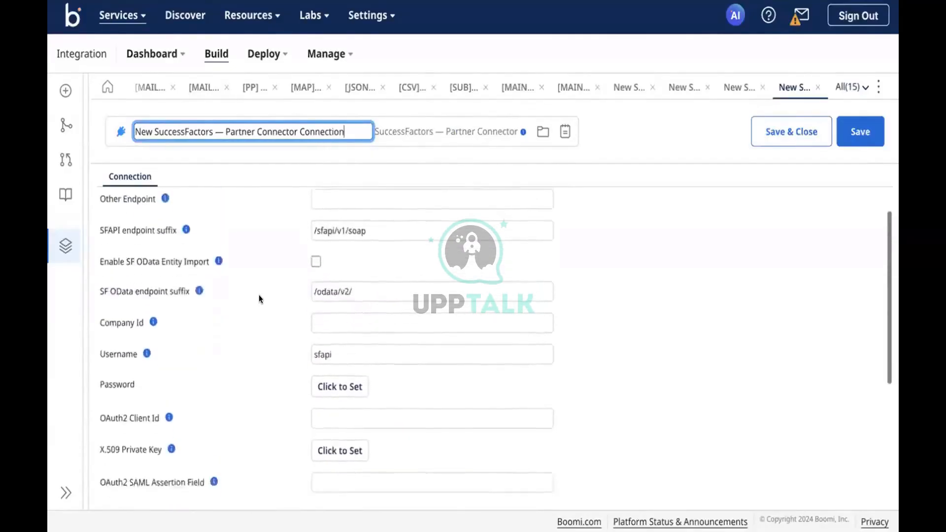
{"action": "scroll", "coordinate": [258, 294], "scroll_direction": "up", "scroll_amount": 1}
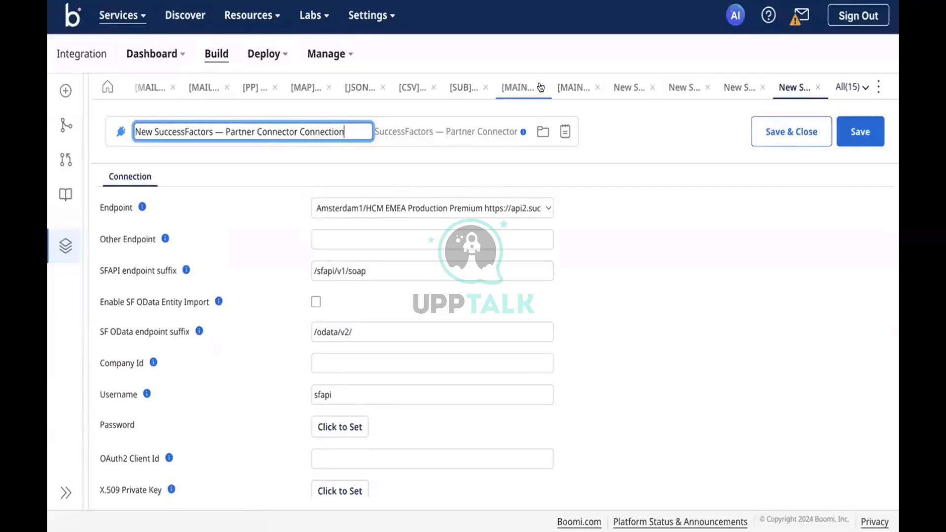
{"action": "left_click", "coordinate": [513, 89]}
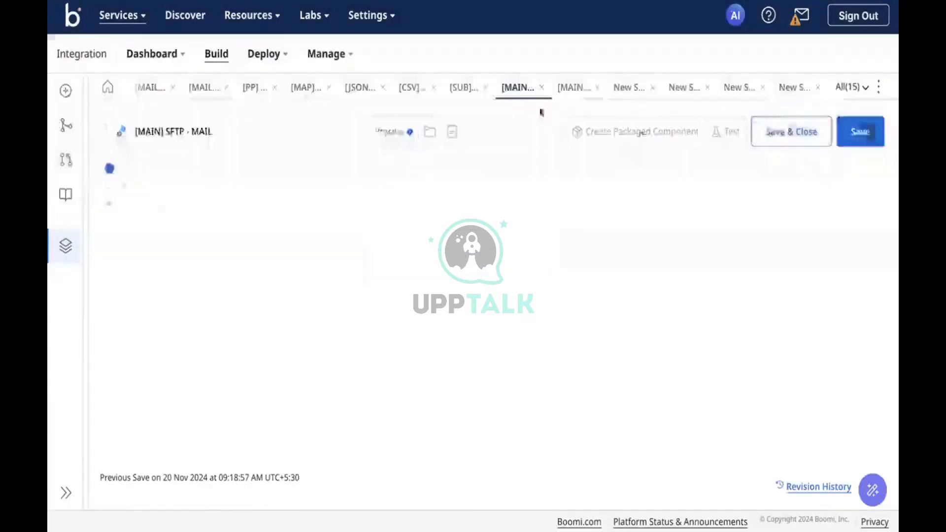
Back in the CSV to XML process, switch the step to HTTP Client with a new connection.
{"action": "left_click", "coordinate": [576, 89]}
{"action": "left_click", "coordinate": [808, 302]}
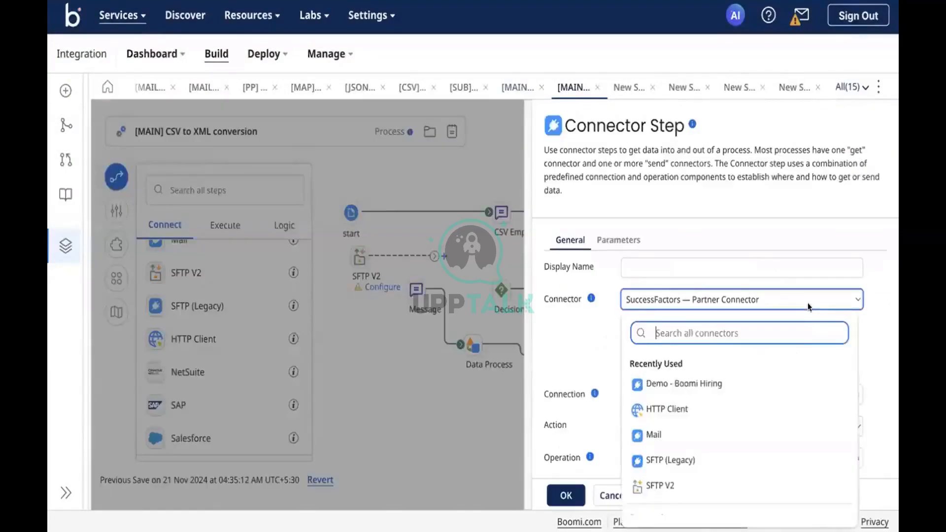
{"action": "type", "text": "htt"}
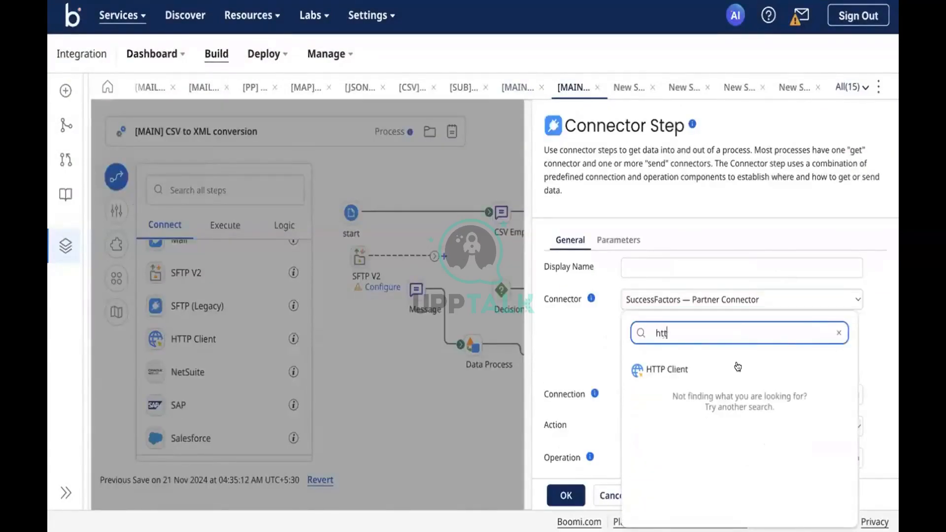
{"action": "left_click", "coordinate": [738, 367]}
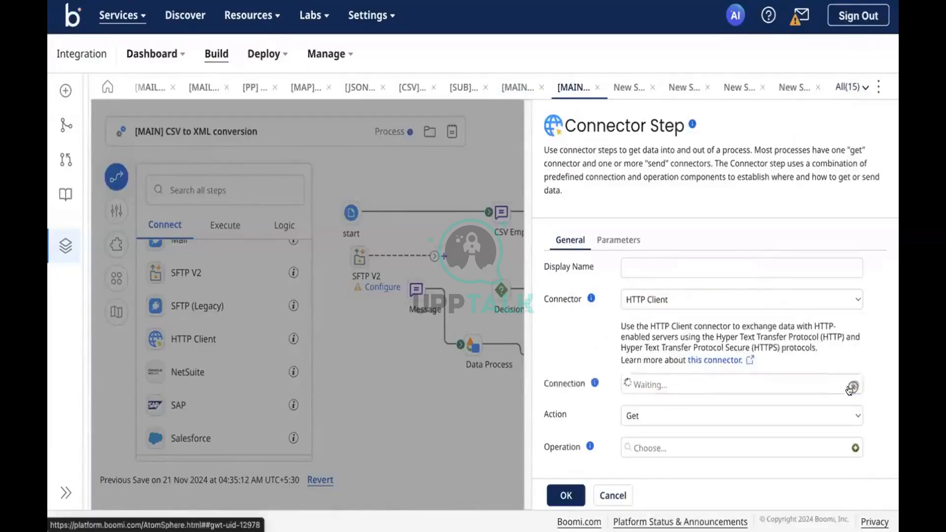
{"action": "left_click", "coordinate": [855, 384]}
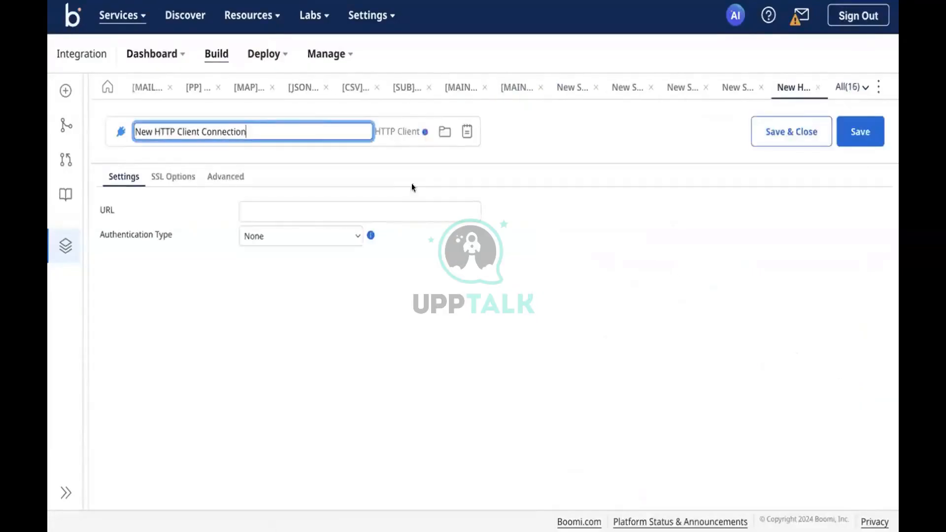
Set the HTTP Client connection to OAuth 2.0 with the Client Credentials grant type.
{"action": "left_click", "coordinate": [288, 237]}
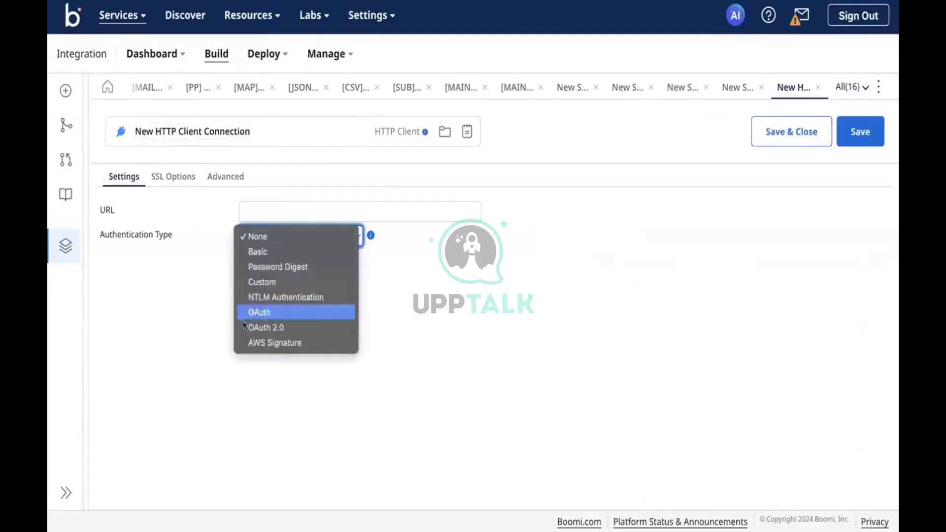
{"action": "left_click", "coordinate": [261, 327]}
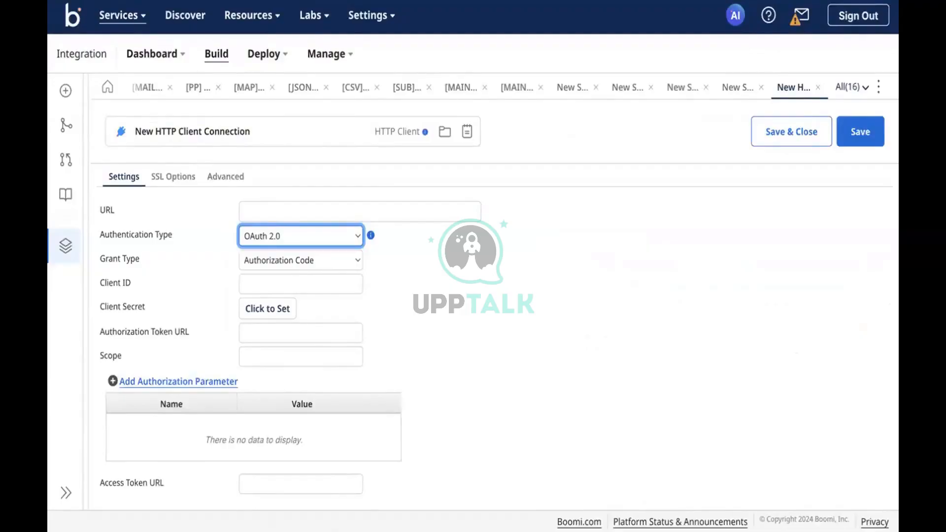
{"action": "left_click", "coordinate": [302, 260]}
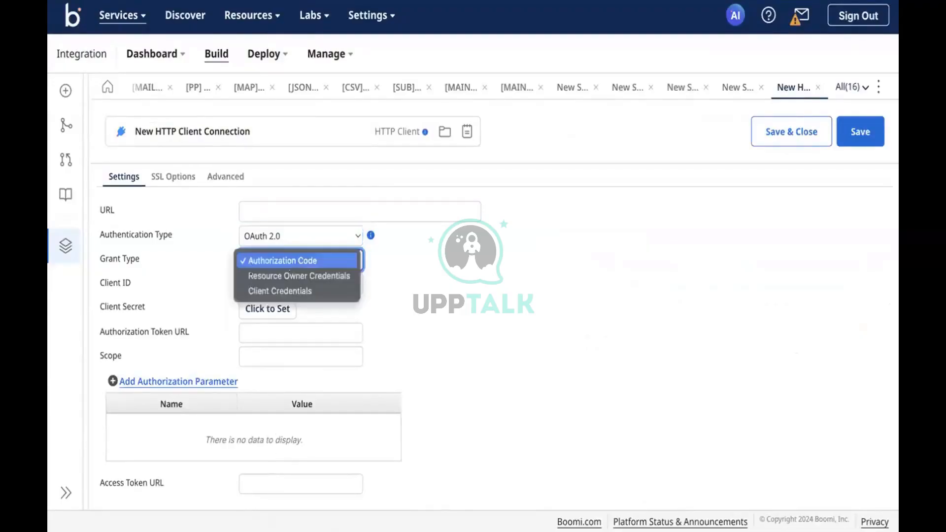
{"action": "left_click", "coordinate": [251, 290]}
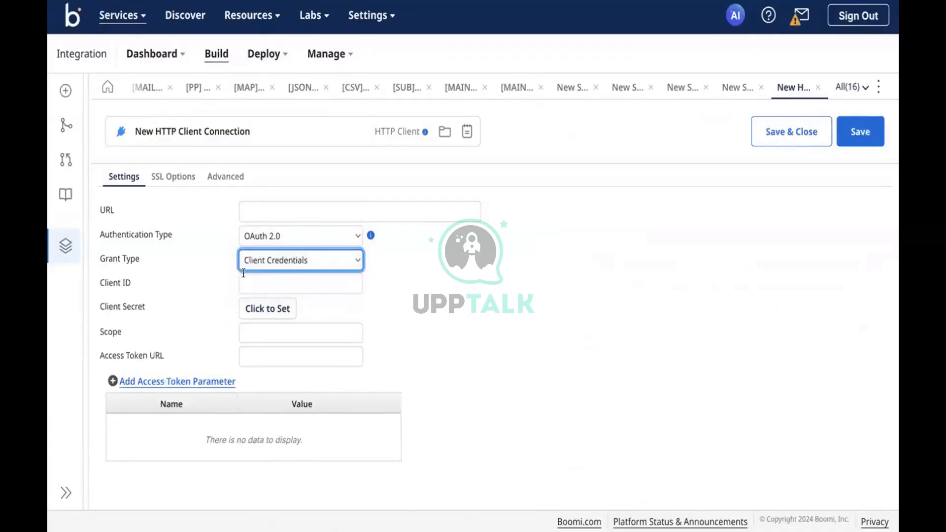
{"action": "left_click", "coordinate": [258, 275]}
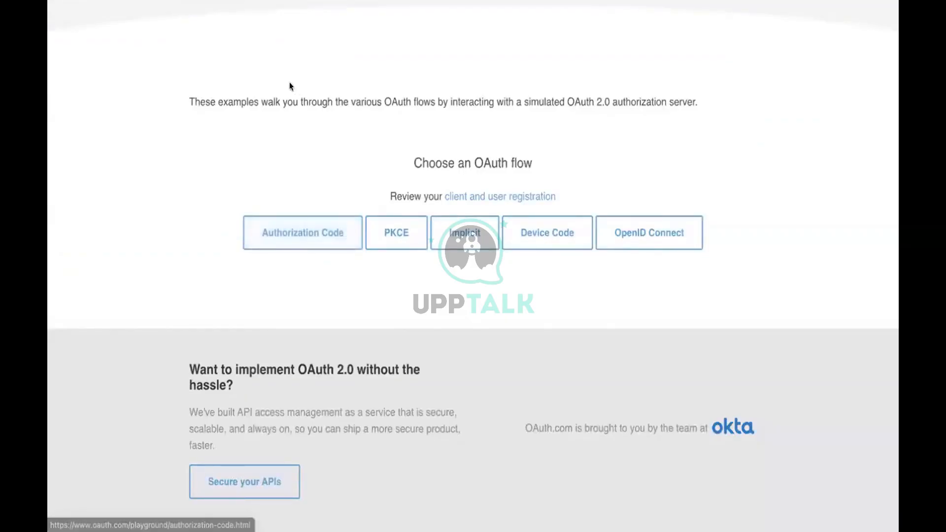
Open OAuth.com's Authorization Code example and select the sample client_id in its Step 1 URL.
{"action": "scroll", "coordinate": [289, 81], "scroll_direction": "up", "scroll_amount": 5}
{"action": "scroll", "coordinate": [300, 222], "scroll_direction": "down", "scroll_amount": 4}
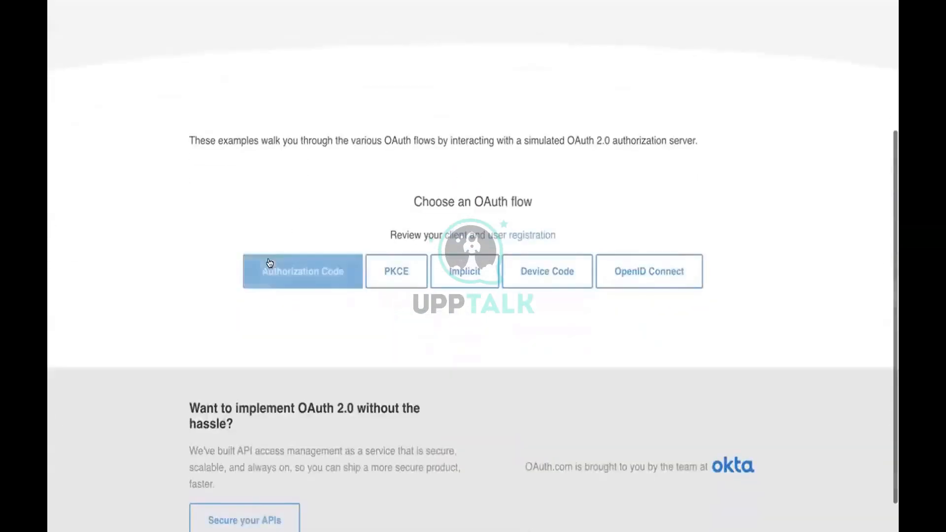
{"action": "left_click", "coordinate": [270, 262]}
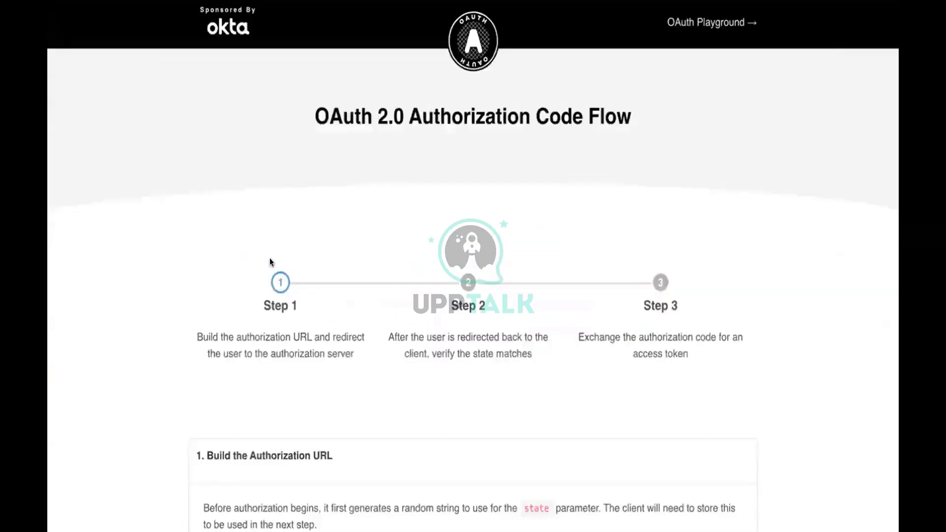
{"action": "scroll", "coordinate": [430, 292], "scroll_direction": "down", "scroll_amount": 5}
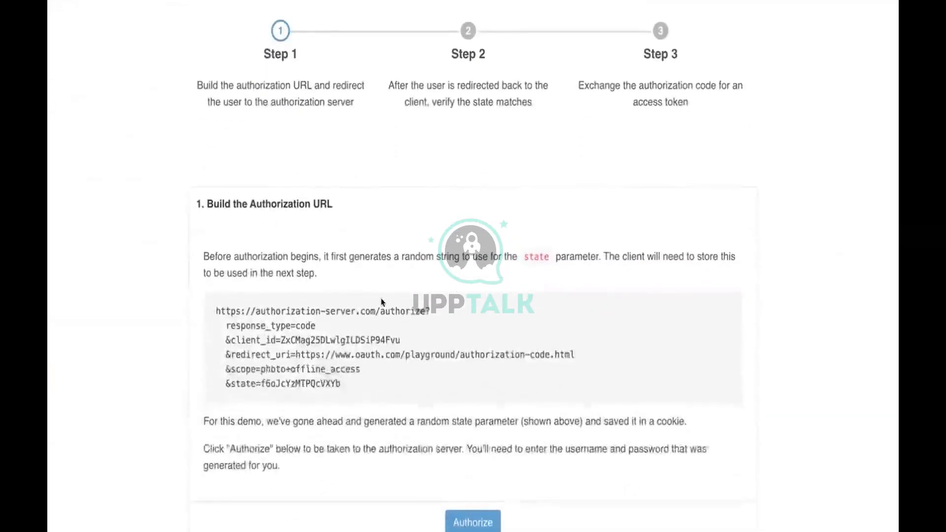
{"action": "scroll", "coordinate": [381, 297], "scroll_direction": "down", "scroll_amount": 2}
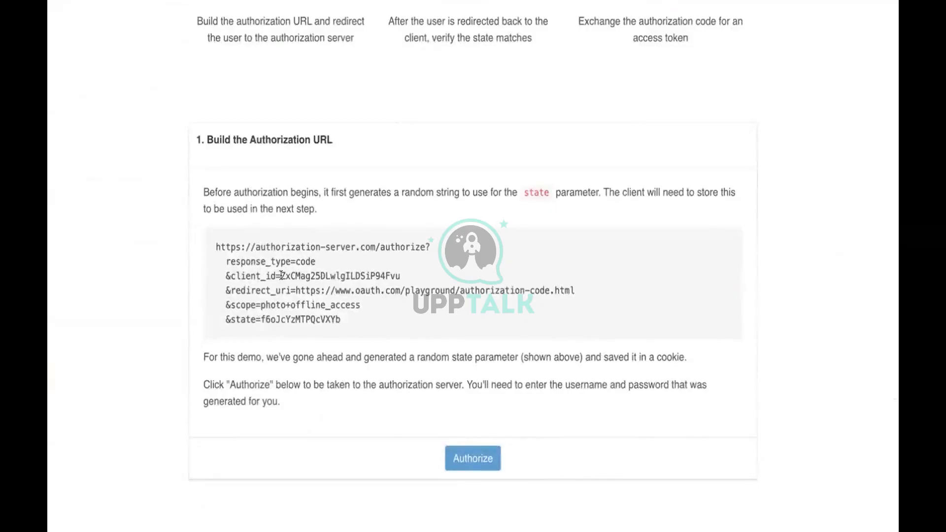
{"action": "left_click_drag", "start_coordinate": [280, 277], "coordinate": [400, 279]}
{"action": "key", "text": "ctrl+c"}
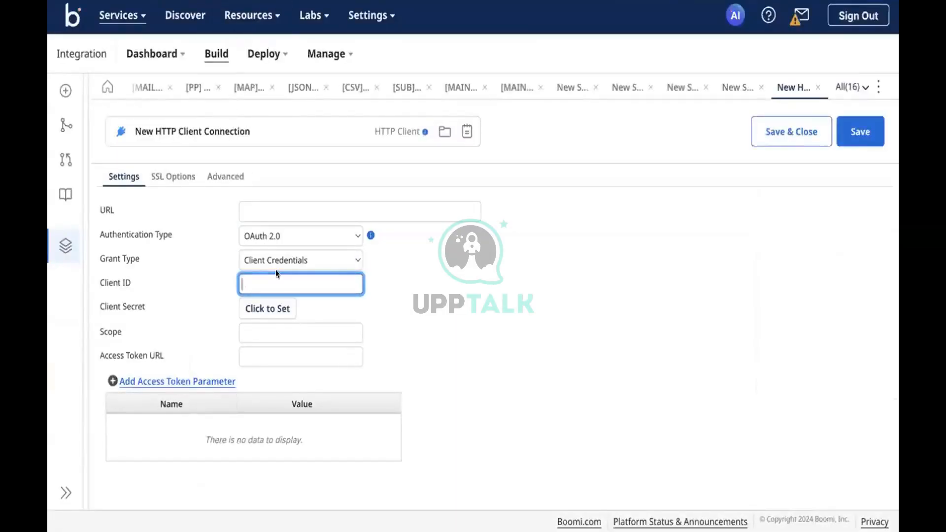
Paste the sample client_id into the connection's Client ID field.
{"action": "left_click", "coordinate": [279, 210]}
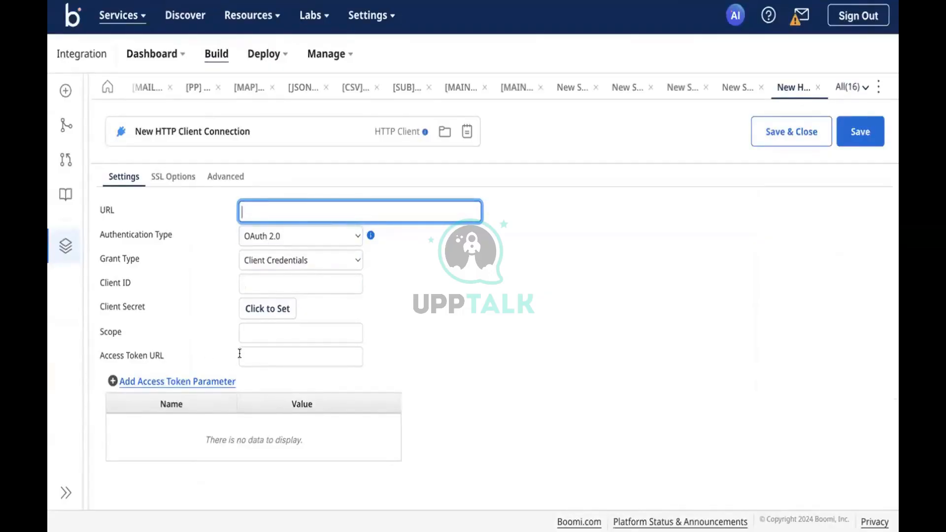
{"action": "left_click", "coordinate": [258, 354]}
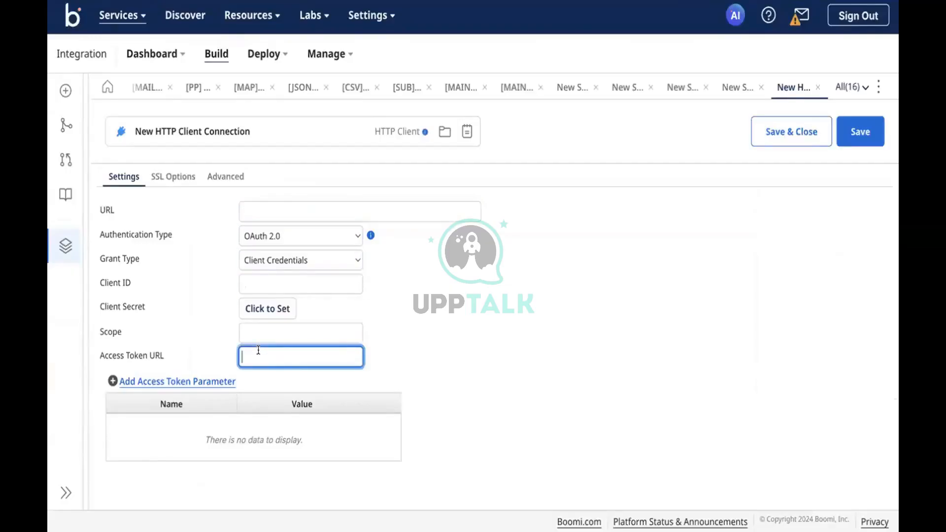
{"action": "key", "text": "ctrl+v"}
{"action": "left_click", "coordinate": [269, 281]}
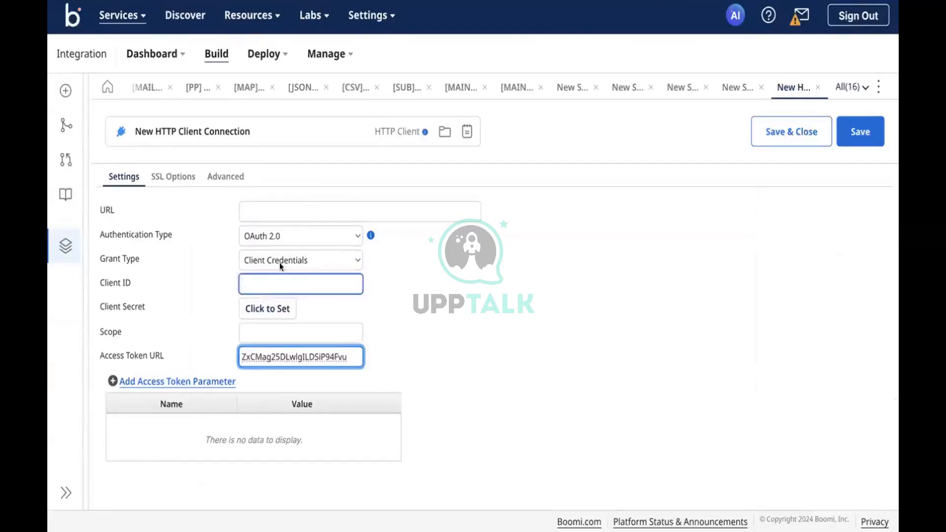
{"action": "key", "text": "ctrl+v"}
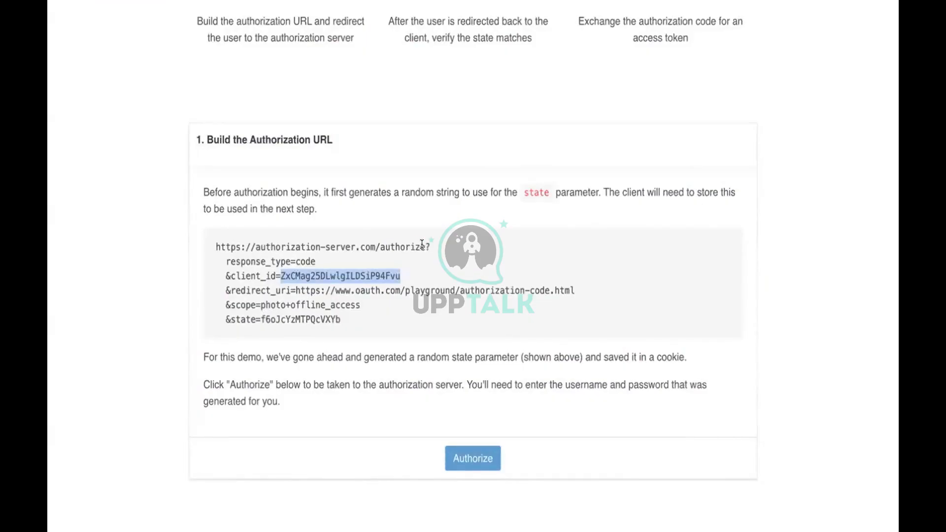
{"action": "left_click_drag", "start_coordinate": [424, 246], "coordinate": [215, 251]}
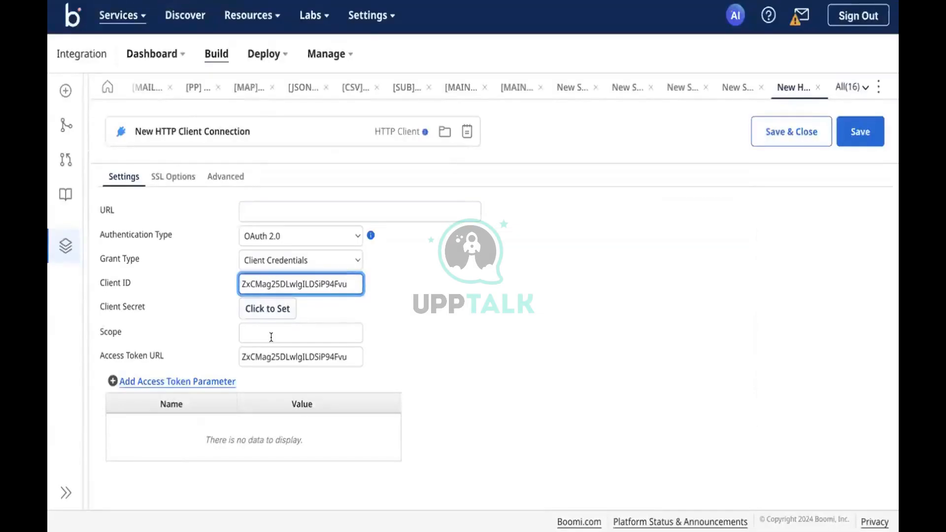
{"action": "left_click", "coordinate": [271, 337]}
{"action": "left_click", "coordinate": [271, 355]}
{"action": "key", "text": "ctrl+a"}
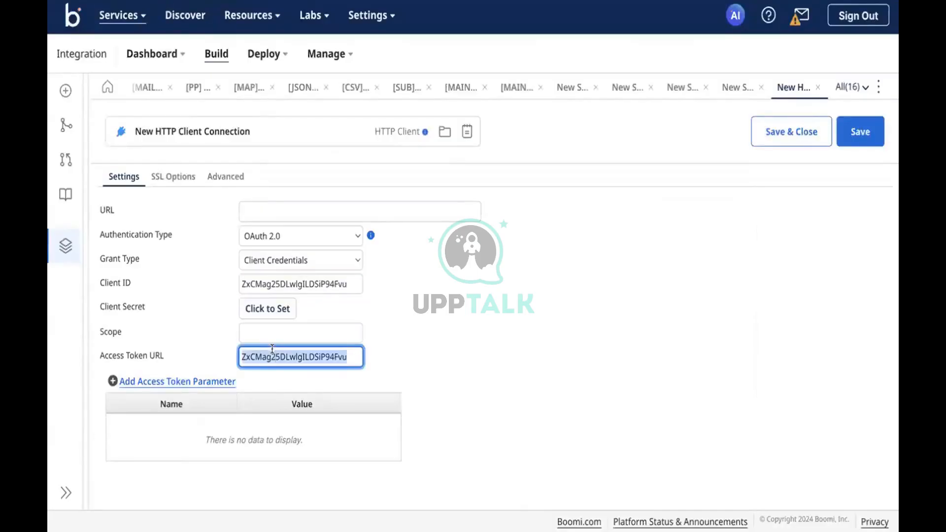
{"action": "key", "text": "ctrl+v"}
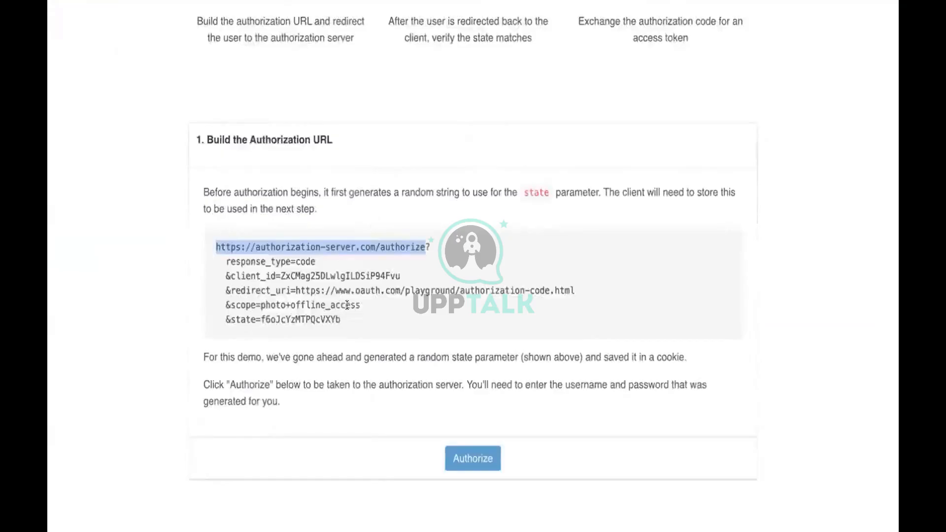
{"action": "left_click_drag", "start_coordinate": [361, 305], "coordinate": [260, 305]}
{"action": "key", "text": "ctrl+c"}
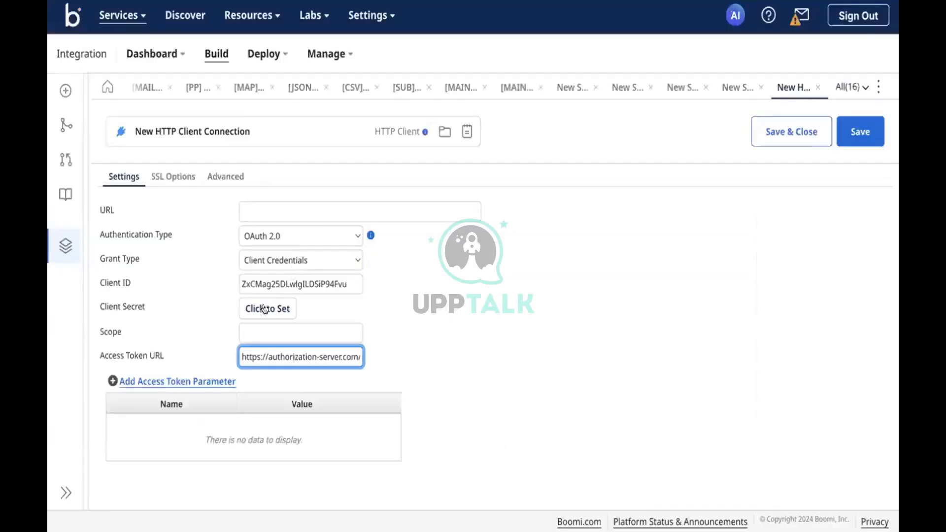
{"action": "left_click", "coordinate": [273, 329]}
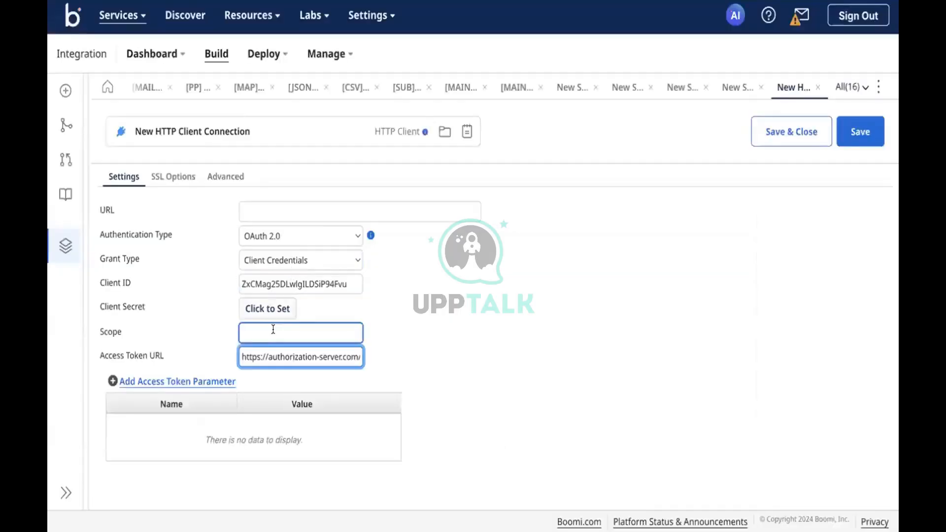
{"action": "key", "text": "ctrl+v"}
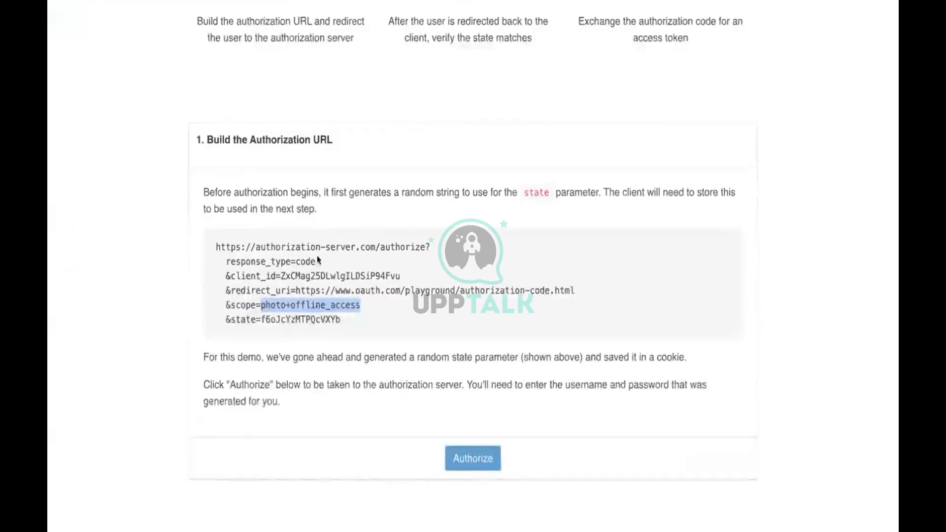
{"action": "scroll", "coordinate": [282, 222], "scroll_direction": "up", "scroll_amount": 1}
Browse the Implicit, Device Code and OpenID Connect examples, picking out the nonce value.
{"action": "scroll", "coordinate": [282, 222], "scroll_direction": "up", "scroll_amount": 6}
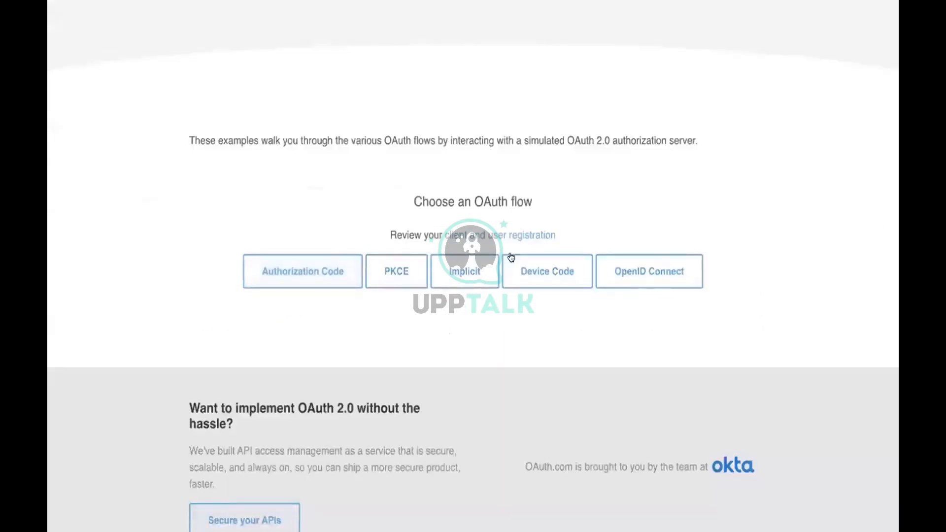
{"action": "left_click", "coordinate": [474, 271]}
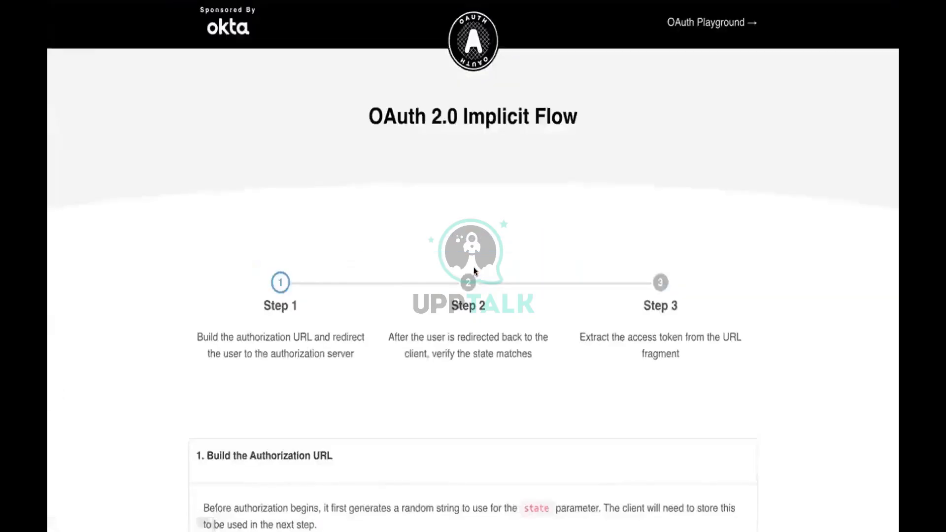
{"action": "scroll", "coordinate": [472, 268], "scroll_direction": "down", "scroll_amount": 6}
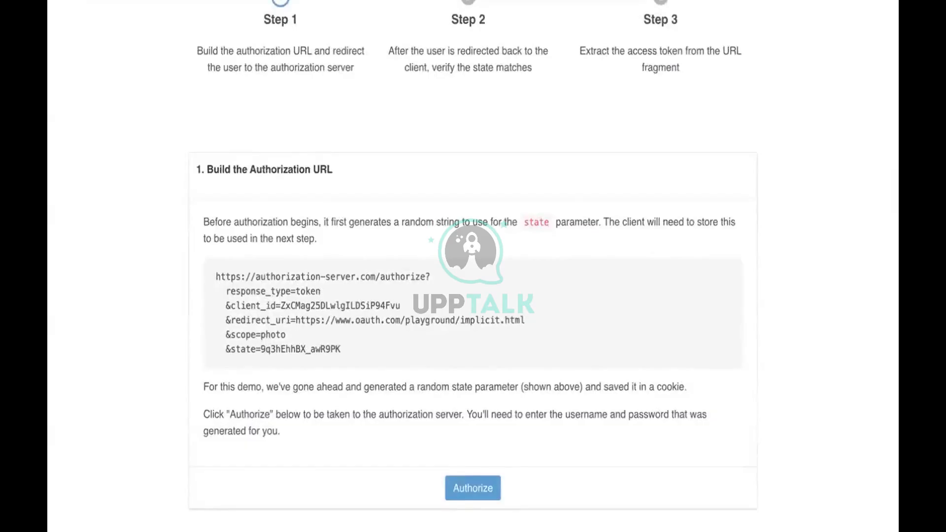
{"action": "key", "text": "alt+Left"}
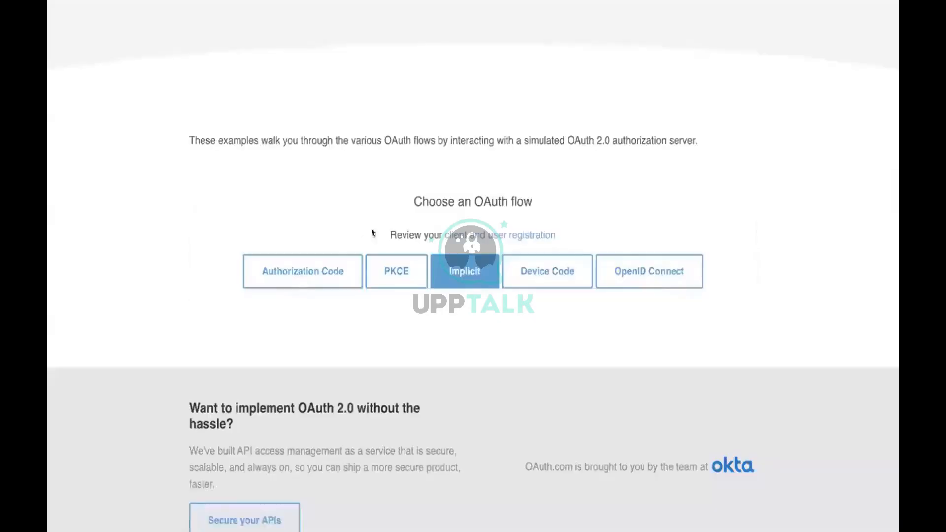
{"action": "left_click", "coordinate": [536, 278]}
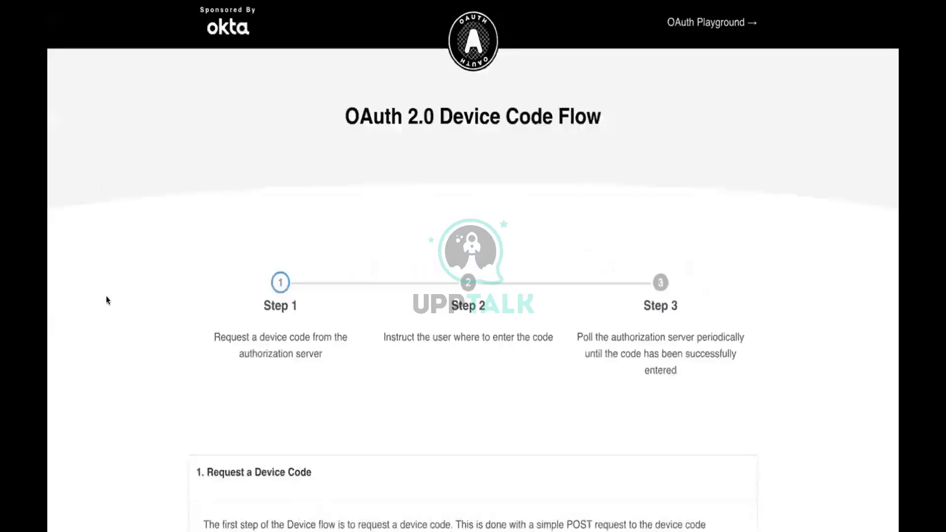
{"action": "scroll", "coordinate": [106, 297], "scroll_direction": "down", "scroll_amount": 4}
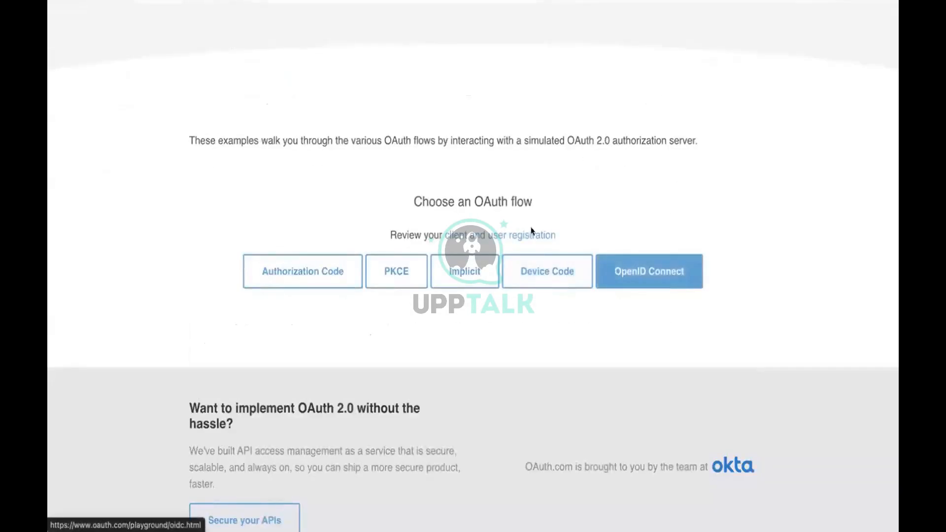
{"action": "left_click", "coordinate": [648, 271]}
{"action": "scroll", "coordinate": [381, 218], "scroll_direction": "down", "scroll_amount": 6}
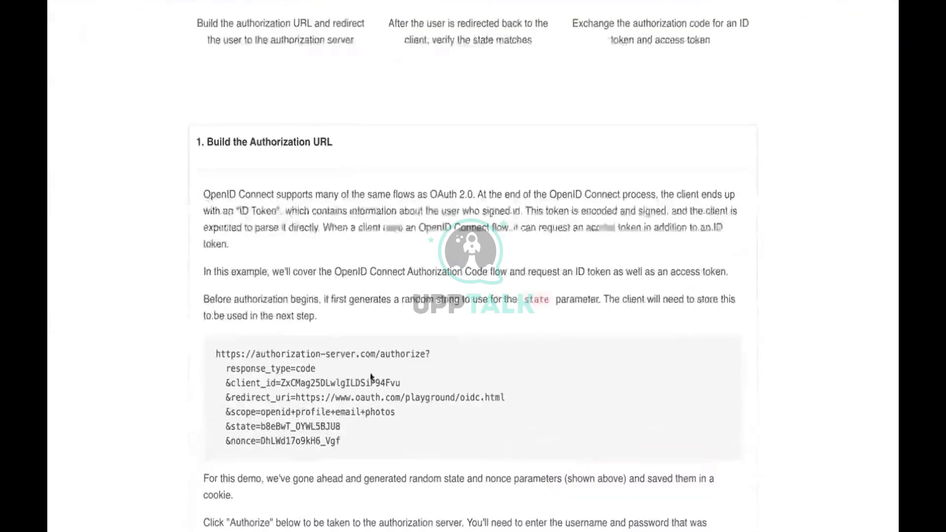
{"action": "scroll", "coordinate": [312, 358], "scroll_direction": "down", "scroll_amount": 2}
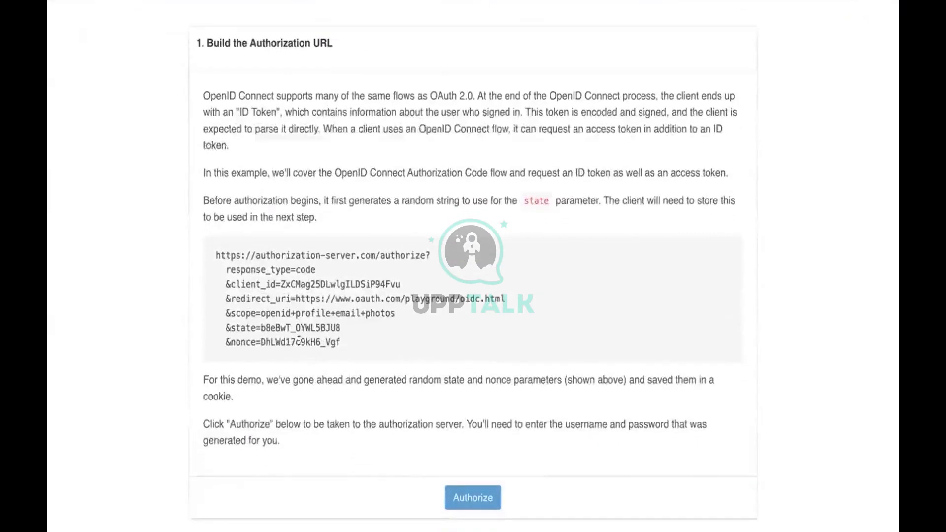
{"action": "double_click", "coordinate": [299, 341]}
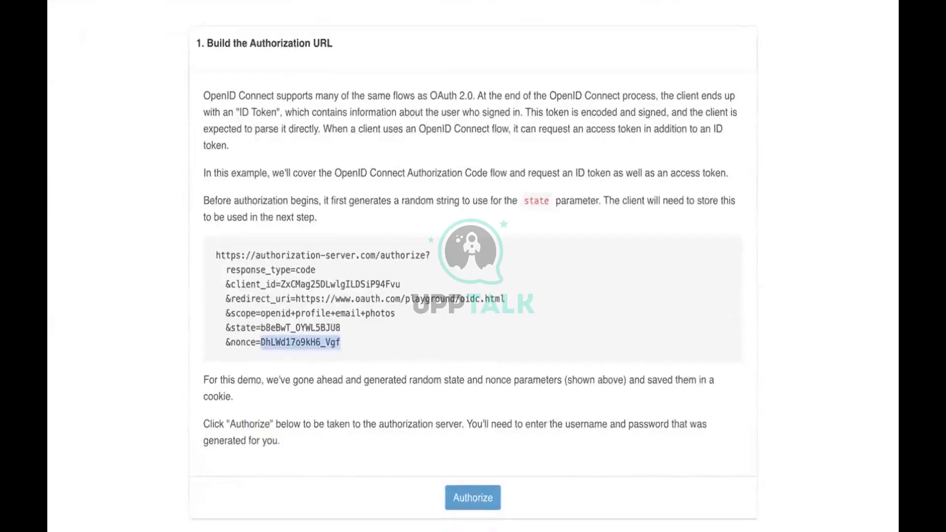
{"action": "key", "text": "alt+Left"}
Look over the PKCE example, then scroll the Authorization Code walkthrough to its authorization URL.
{"action": "left_click", "coordinate": [386, 270]}
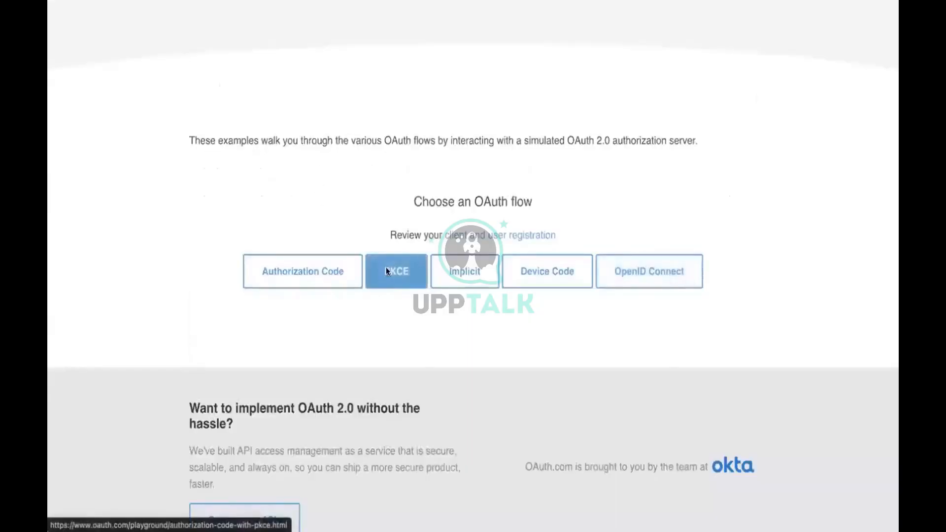
{"action": "scroll", "coordinate": [102, 211], "scroll_direction": "down", "scroll_amount": 6}
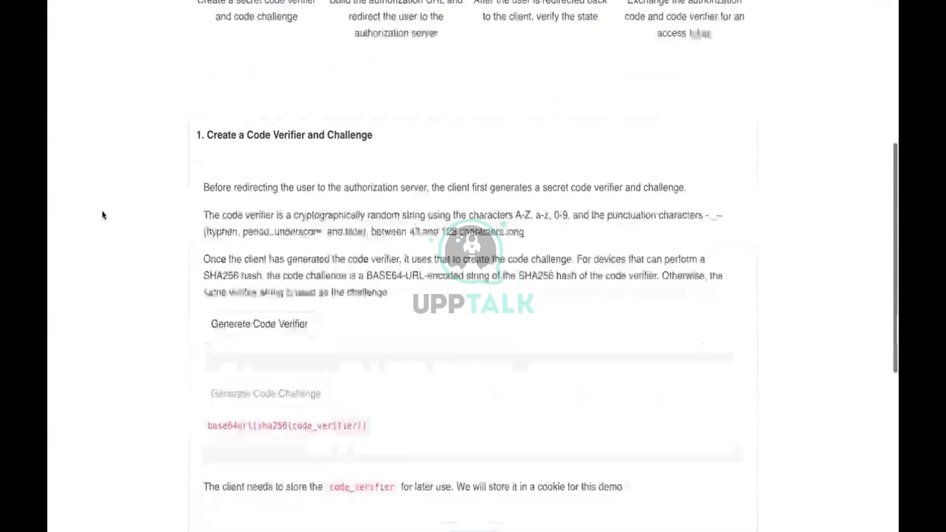
{"action": "key", "text": "alt+Left"}
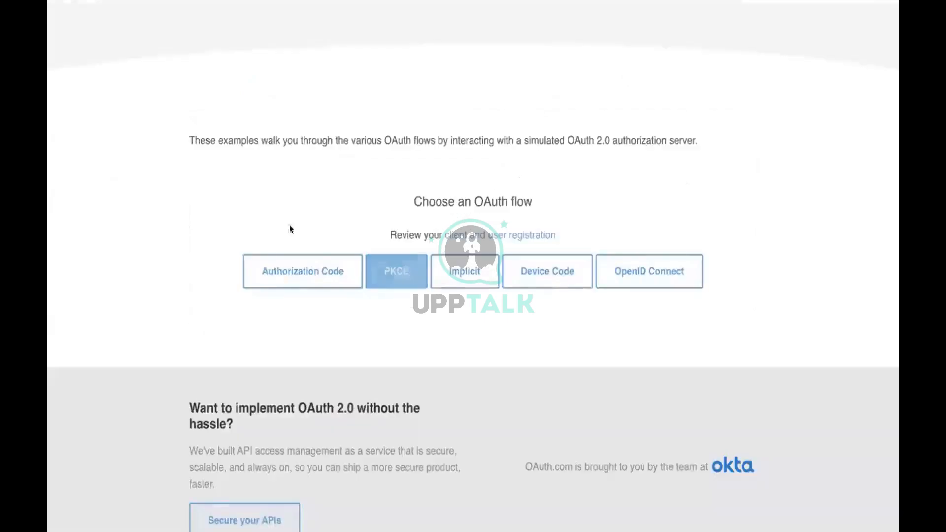
{"action": "left_click", "coordinate": [264, 269]}
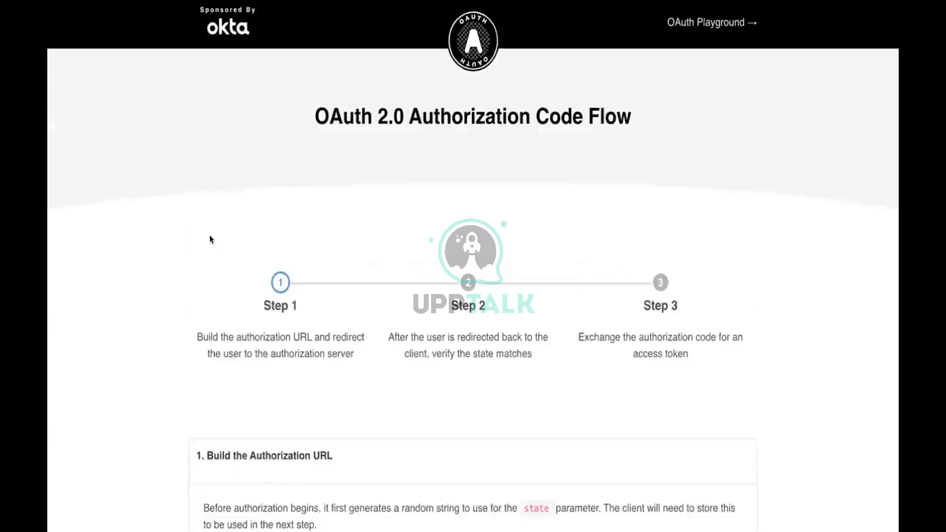
{"action": "scroll", "coordinate": [209, 239], "scroll_direction": "down", "scroll_amount": 9}
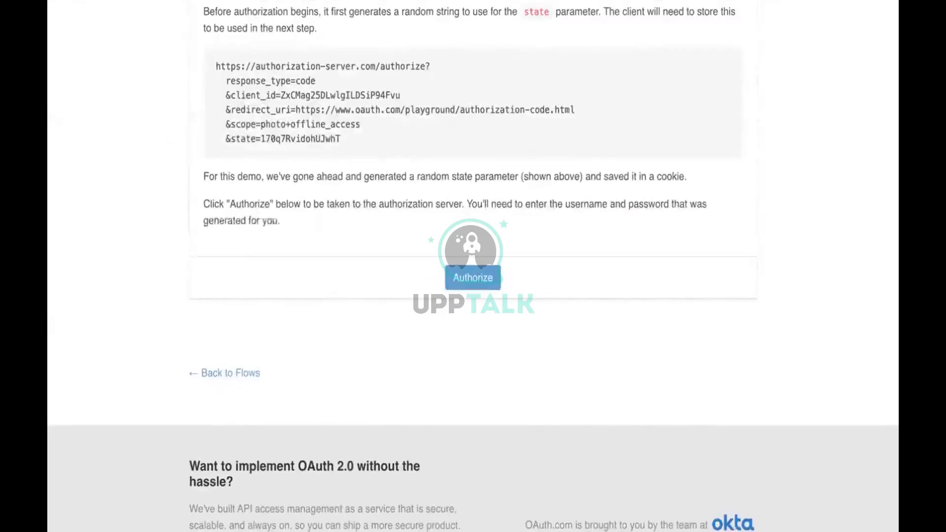
{"action": "key", "text": "alt+Tab"}
Paste the client secret into the HTTP Client connection's Client Secret and apply it.
{"action": "left_click", "coordinate": [259, 310]}
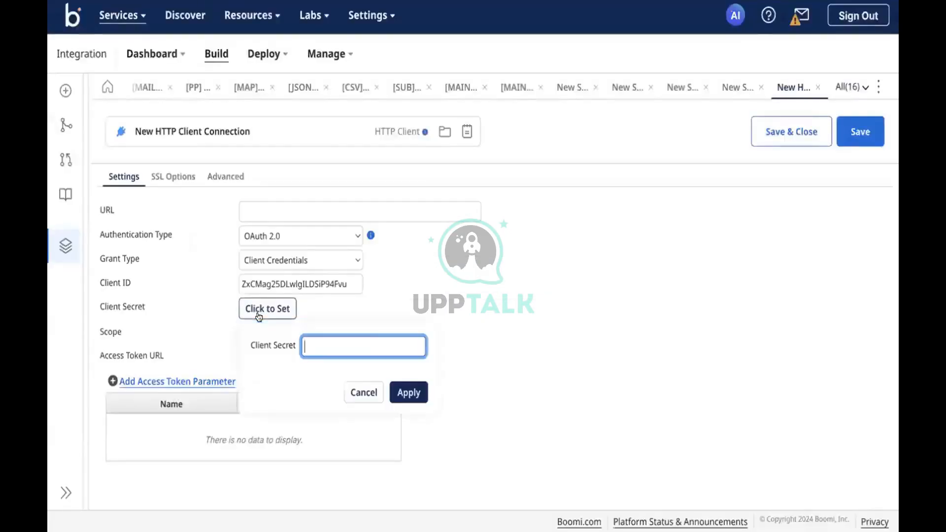
{"action": "key", "text": "ctrl+v"}
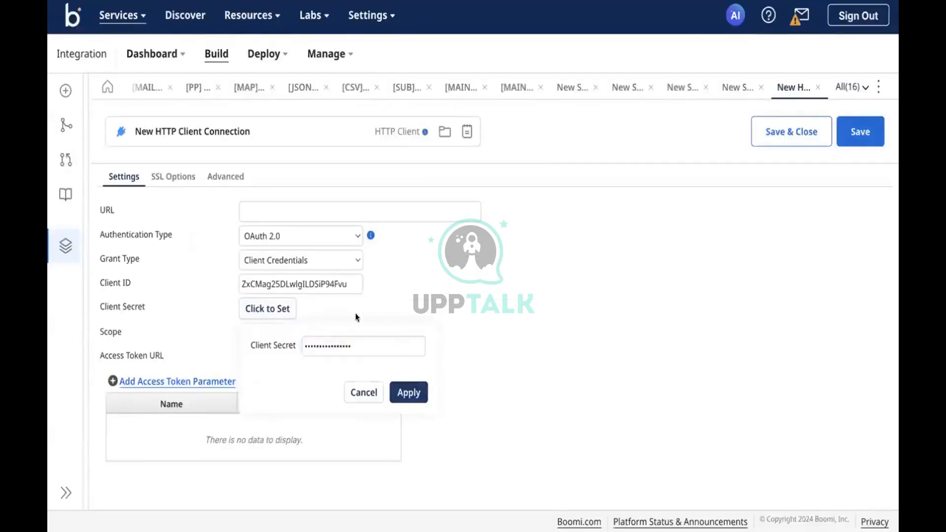
{"action": "left_click", "coordinate": [409, 392]}
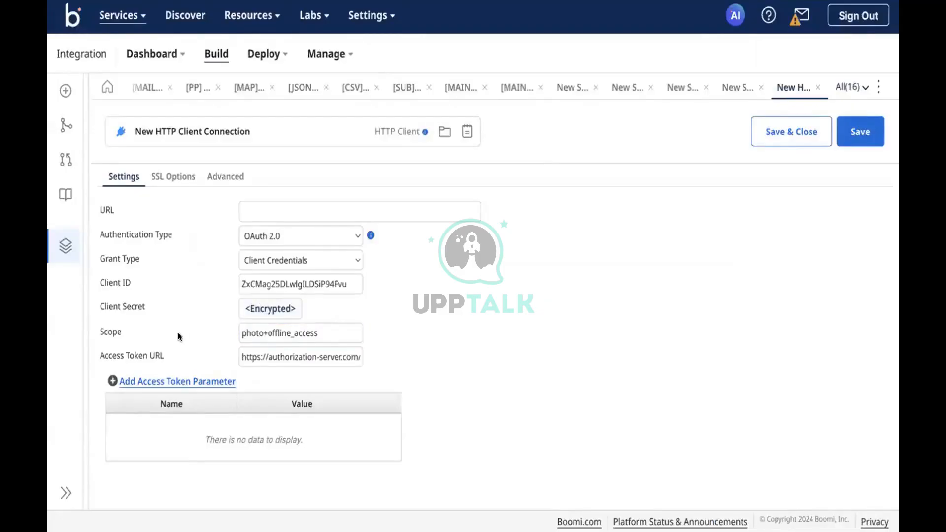
{"action": "left_click", "coordinate": [276, 205]}
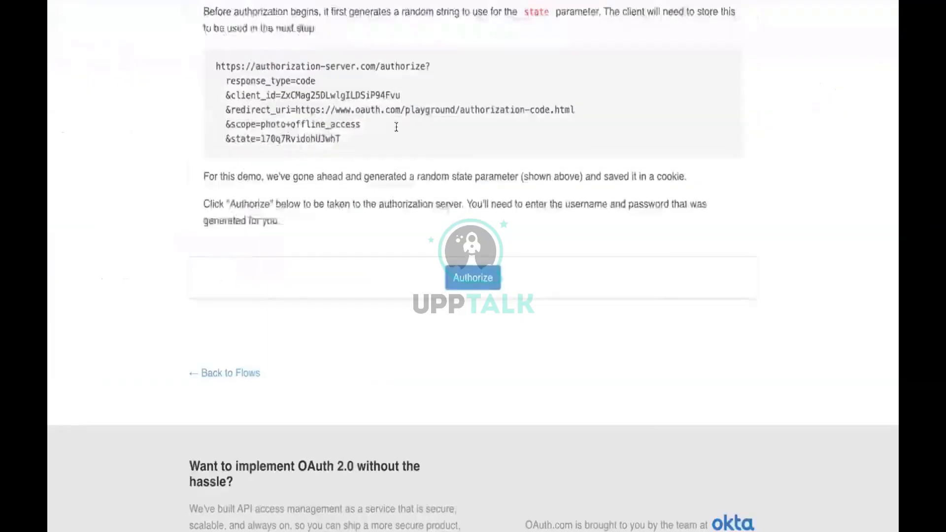
{"action": "scroll", "coordinate": [391, 173], "scroll_direction": "up", "scroll_amount": 3}
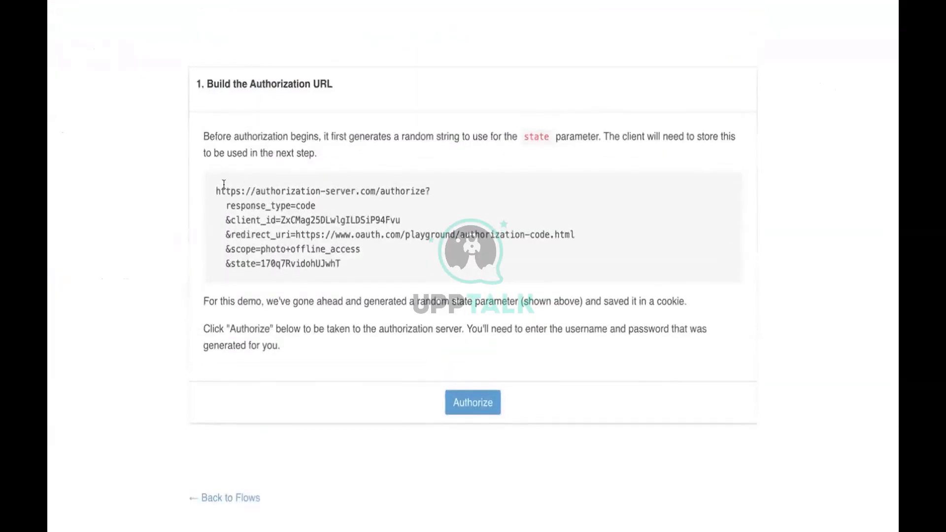
Select the authorization URL, authorize to reach the Log In page, then switch to the notes desktop.
{"action": "left_click_drag", "start_coordinate": [212, 191], "coordinate": [343, 277]}
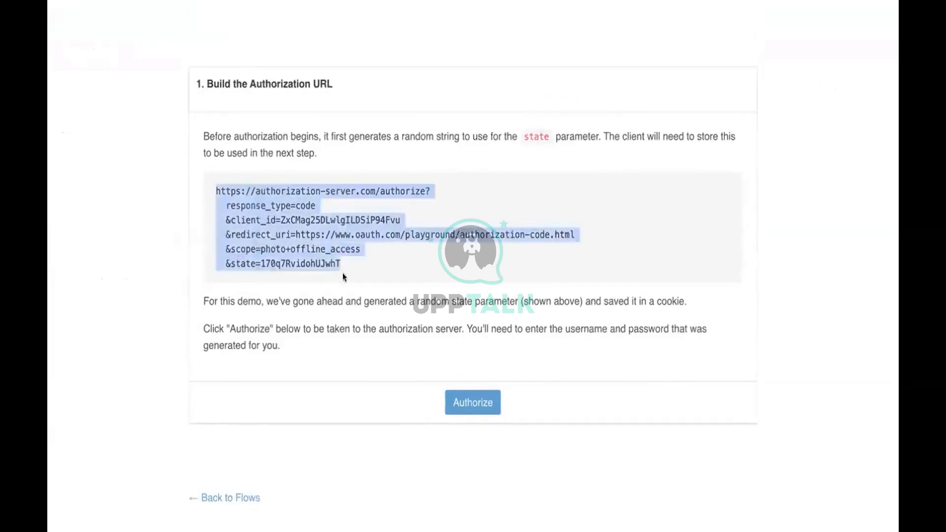
{"action": "left_click", "coordinate": [474, 405]}
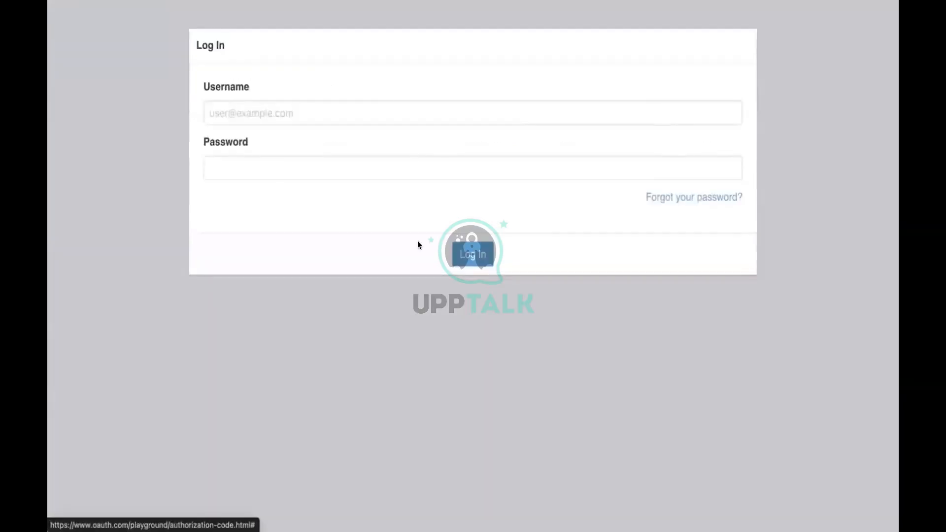
{"action": "left_click", "coordinate": [384, 102]}
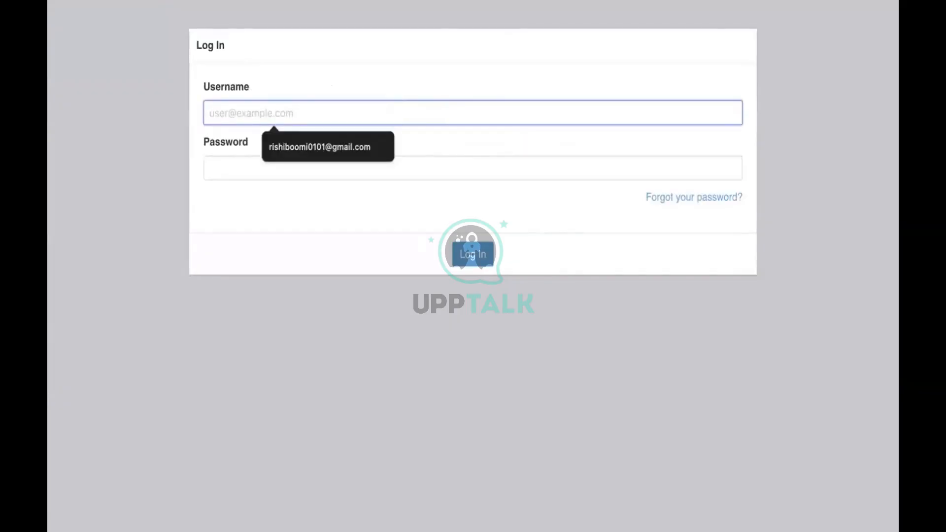
{"action": "key", "text": "ctrl+Left"}
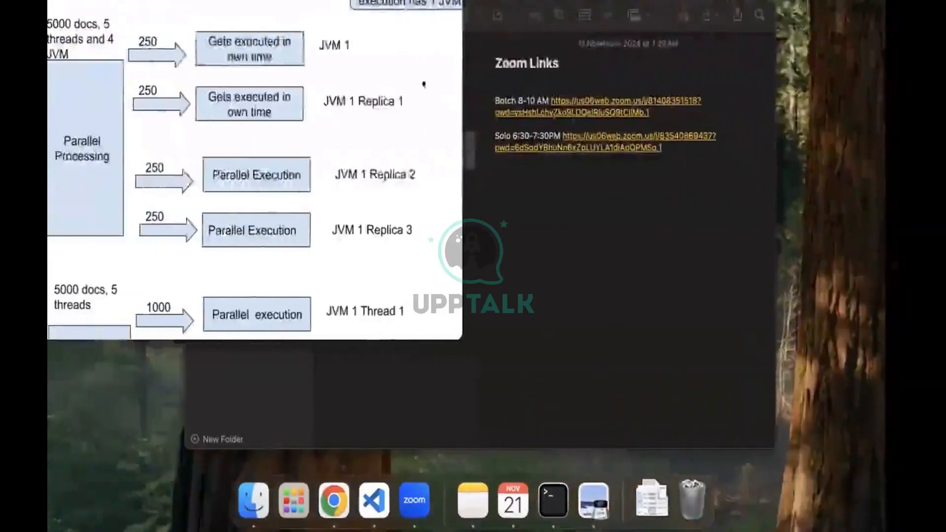
Copy the stored login from the Client Registration note into the login page's Username field.
{"action": "left_click", "coordinate": [423, 85]}
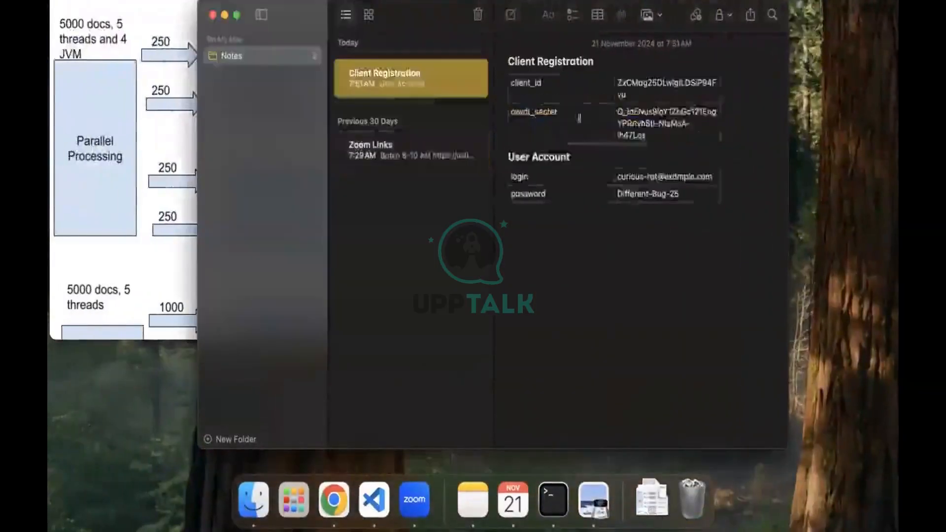
{"action": "left_click", "coordinate": [641, 169]}
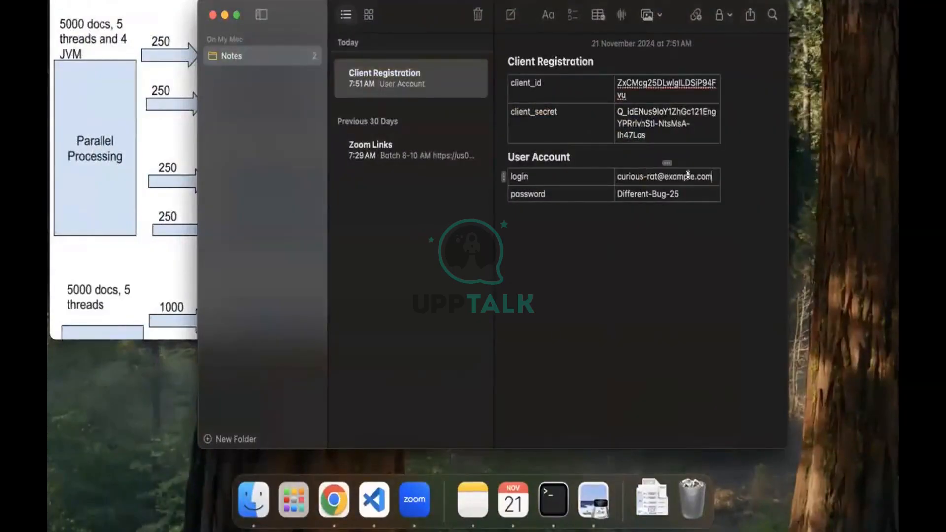
{"action": "left_click_drag", "start_coordinate": [712, 176], "coordinate": [614, 171]}
{"action": "key", "text": "super+c"}
{"action": "key", "text": "ctrl+Right"}
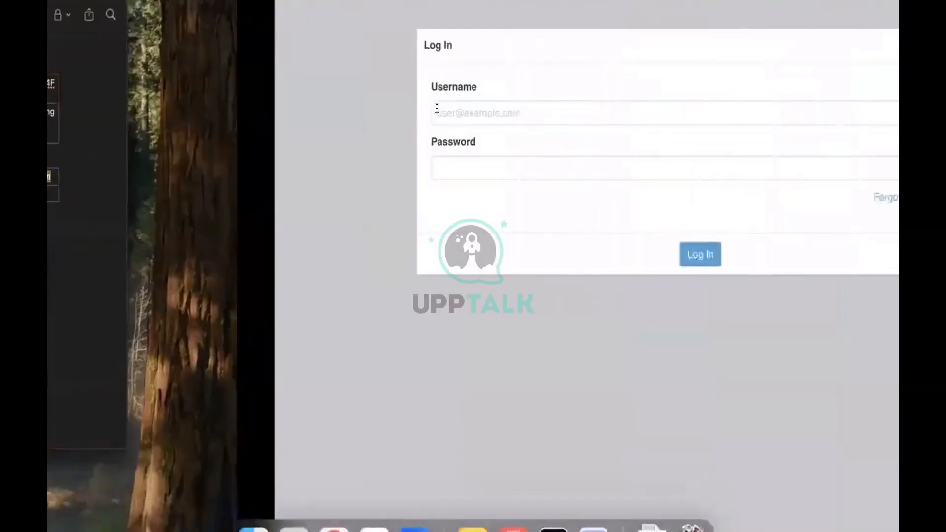
{"action": "left_click", "coordinate": [436, 109]}
{"action": "key", "text": "super+v"}
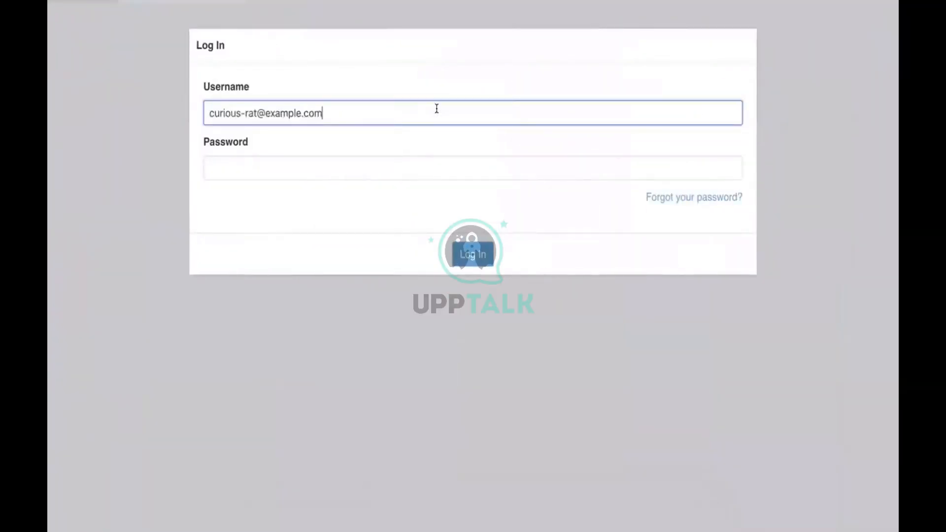
Copy the stored password from the Client Registration note.
{"action": "key", "text": "ctrl+Left"}
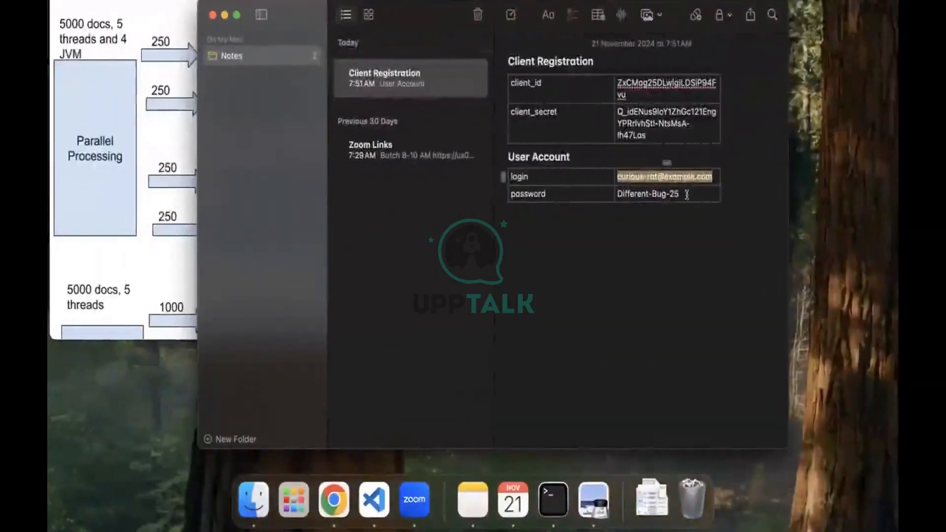
{"action": "left_click_drag", "start_coordinate": [681, 194], "coordinate": [613, 183]}
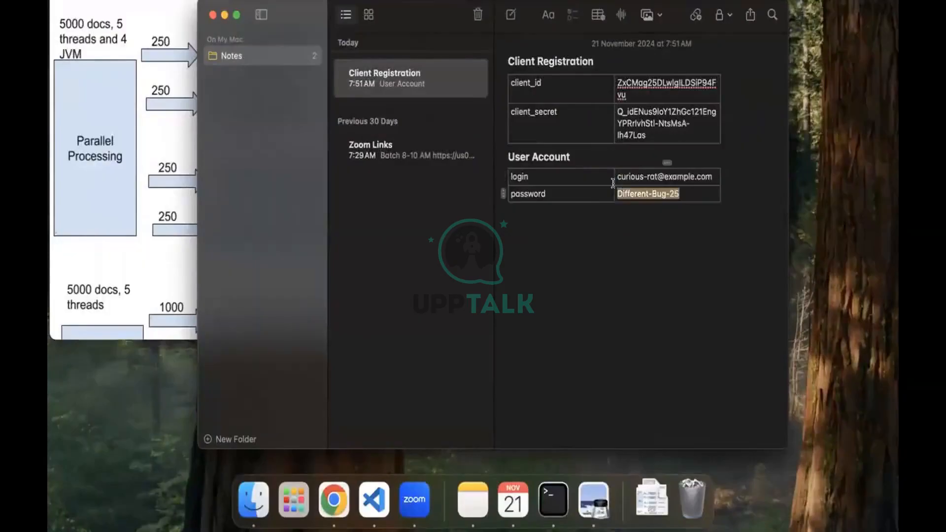
{"action": "key", "text": "ctrl+Right"}
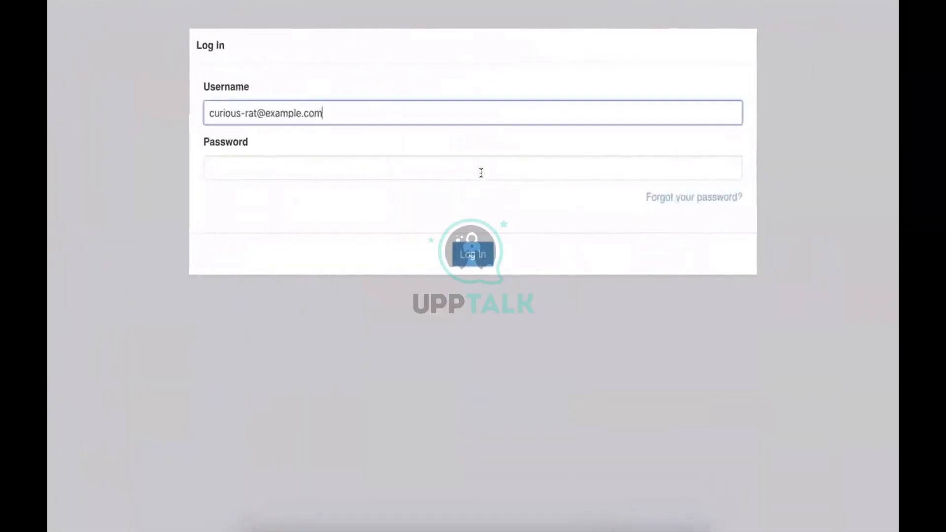
Log in with the pasted password, approve photo access, and confirm the state matches to reach step 3.
{"action": "left_click", "coordinate": [480, 172]}
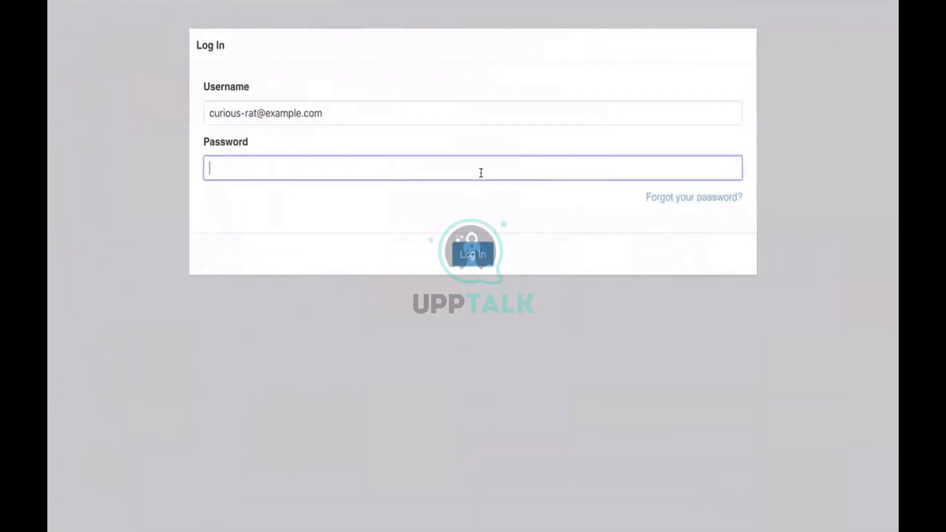
{"action": "key", "text": "super+v"}
{"action": "left_click", "coordinate": [469, 250]}
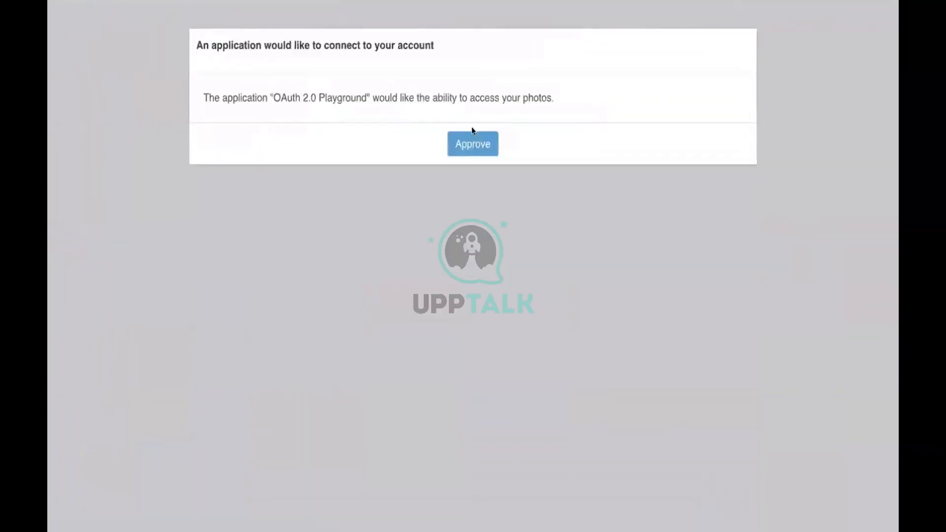
{"action": "left_click", "coordinate": [468, 142]}
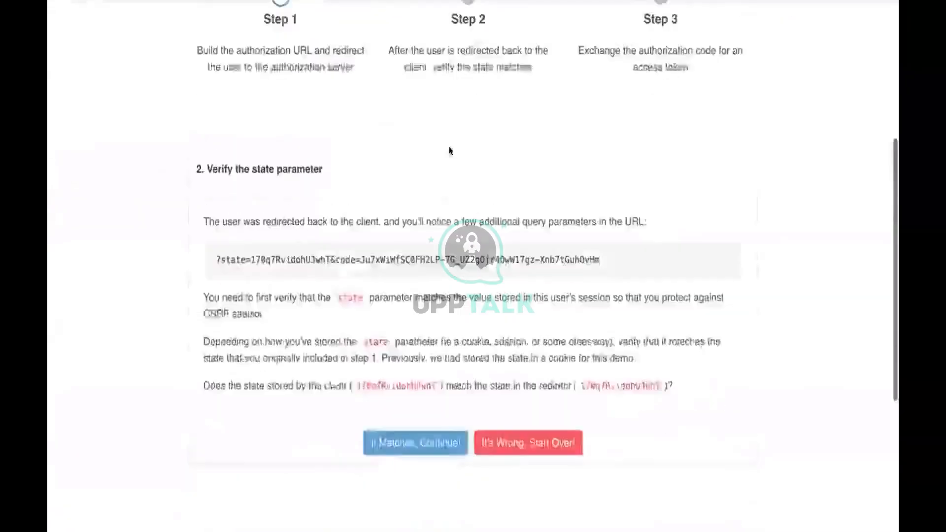
{"action": "left_click", "coordinate": [415, 316]}
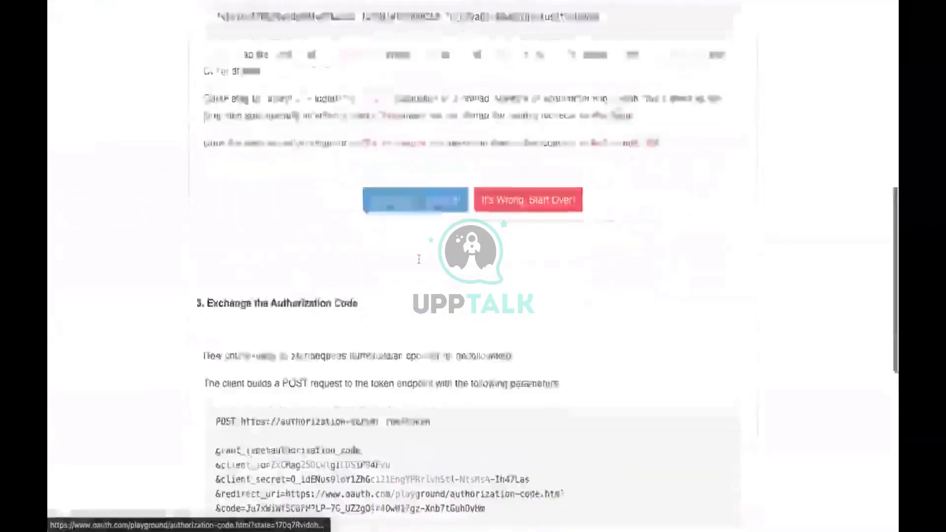
{"action": "scroll", "coordinate": [289, 358], "scroll_direction": "down", "scroll_amount": 1}
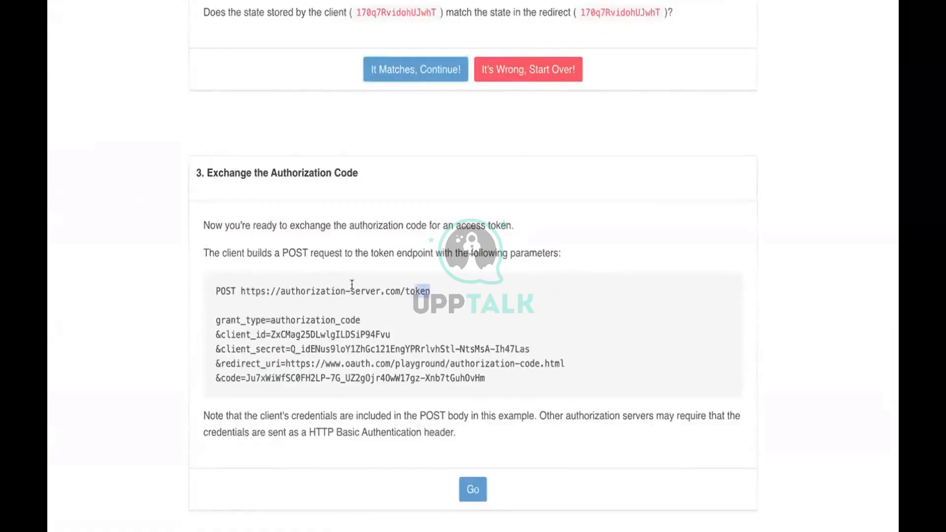
Replace the Access Token URL with the playground's token endpoint URL.
{"action": "left_click_drag", "start_coordinate": [351, 285], "coordinate": [237, 292]}
{"action": "key", "text": "ctrl+c"}
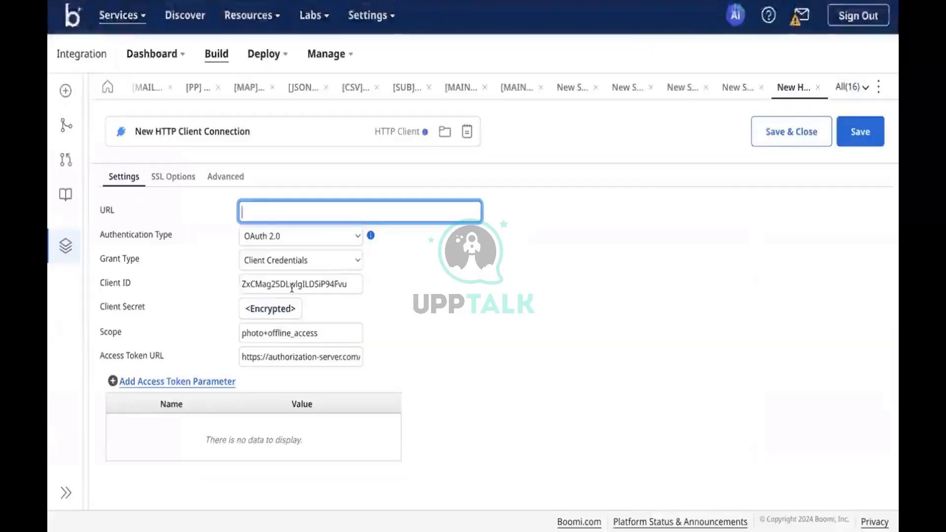
{"action": "triple_click", "coordinate": [263, 357]}
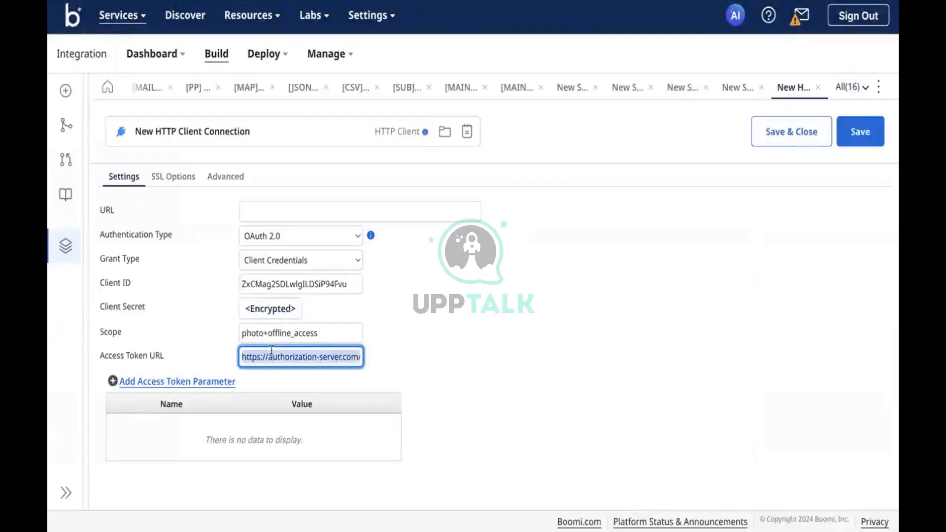
{"action": "key", "text": "ctrl+v"}
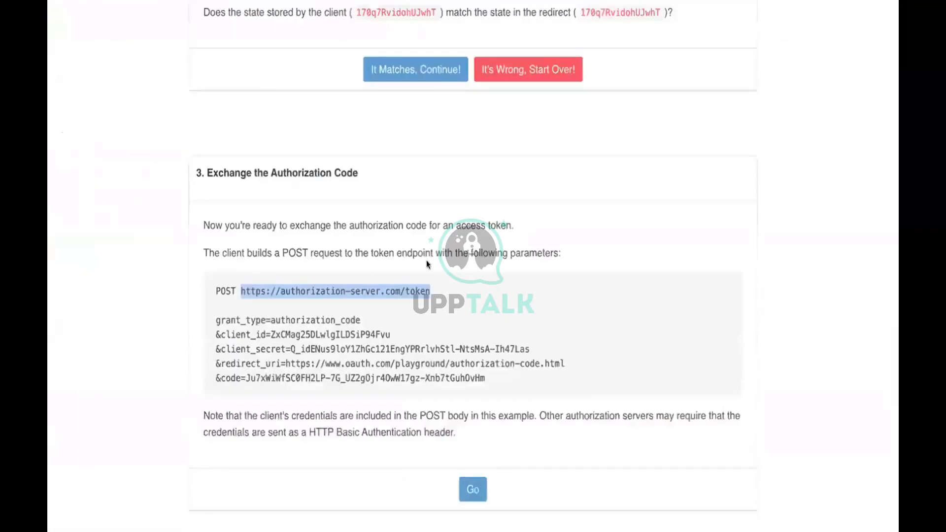
Paste the playground's client_secret into the Boomi connection's Client Secret and apply it.
{"action": "left_click_drag", "start_coordinate": [531, 349], "coordinate": [286, 347]}
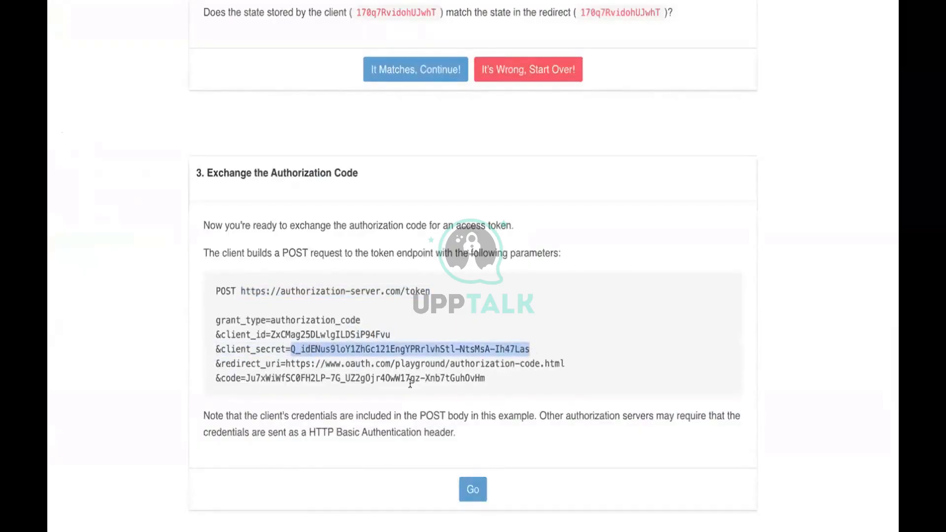
{"action": "left_click", "coordinate": [231, 6]}
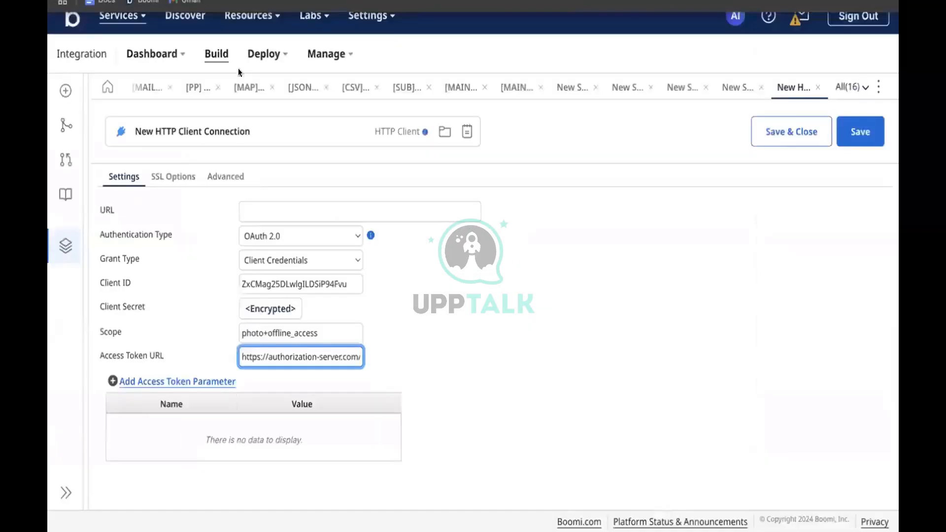
{"action": "left_click", "coordinate": [264, 315]}
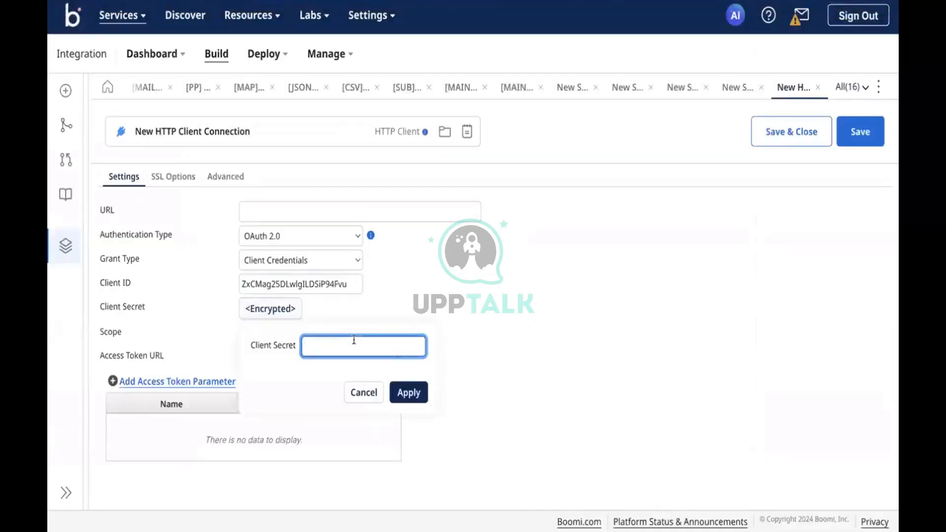
{"action": "key", "text": "ctrl+v"}
{"action": "left_click", "coordinate": [416, 392]}
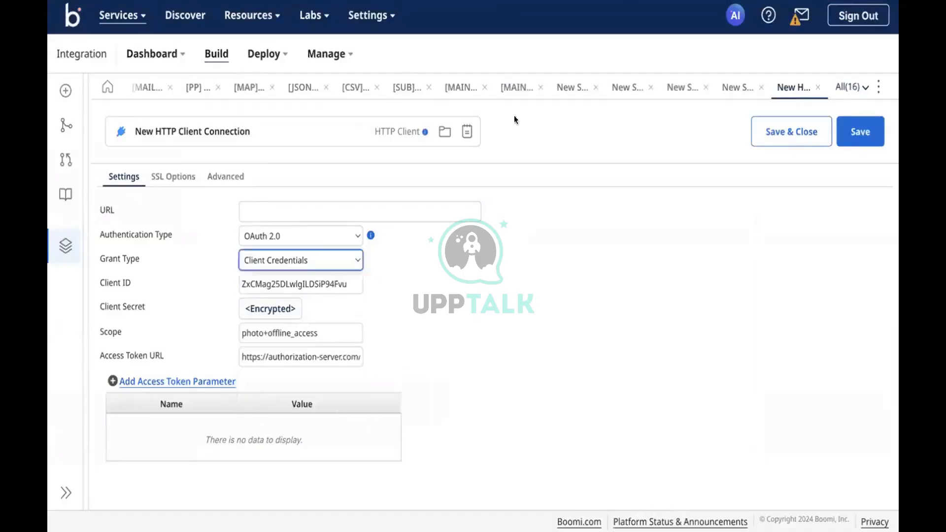
{"action": "left_click", "coordinate": [295, 4]}
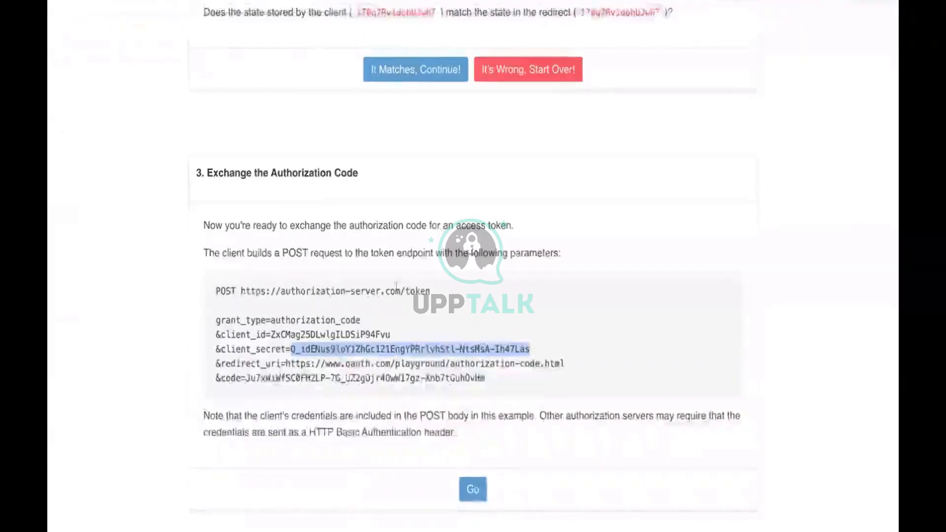
{"action": "scroll", "coordinate": [319, 326], "scroll_direction": "down", "scroll_amount": 3}
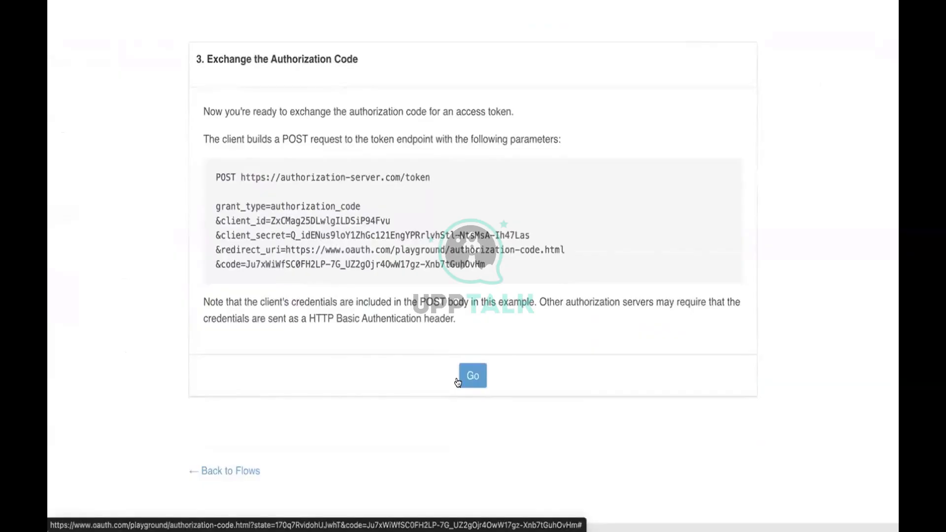
Exchange the authorization code for tokens and copy the returned Bearer access token.
{"action": "left_click", "coordinate": [457, 382]}
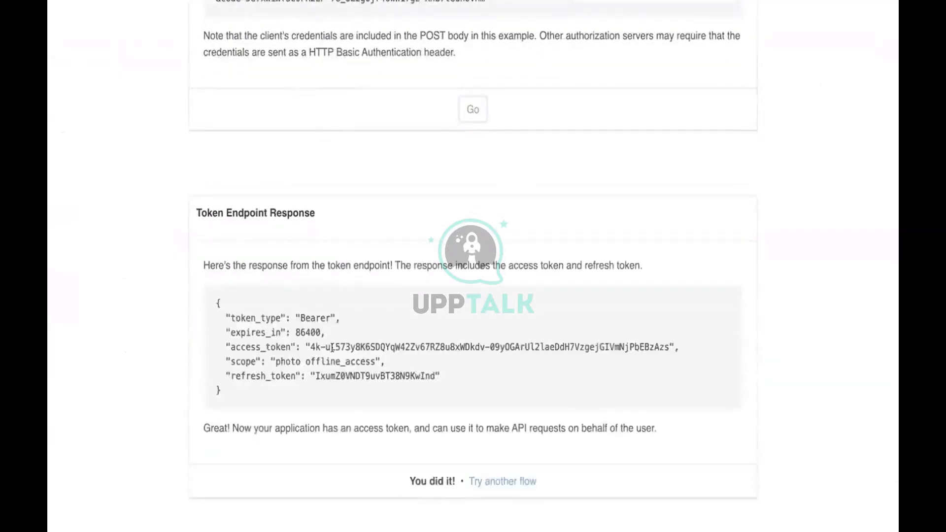
{"action": "left_click_drag", "start_coordinate": [310, 347], "coordinate": [668, 357]}
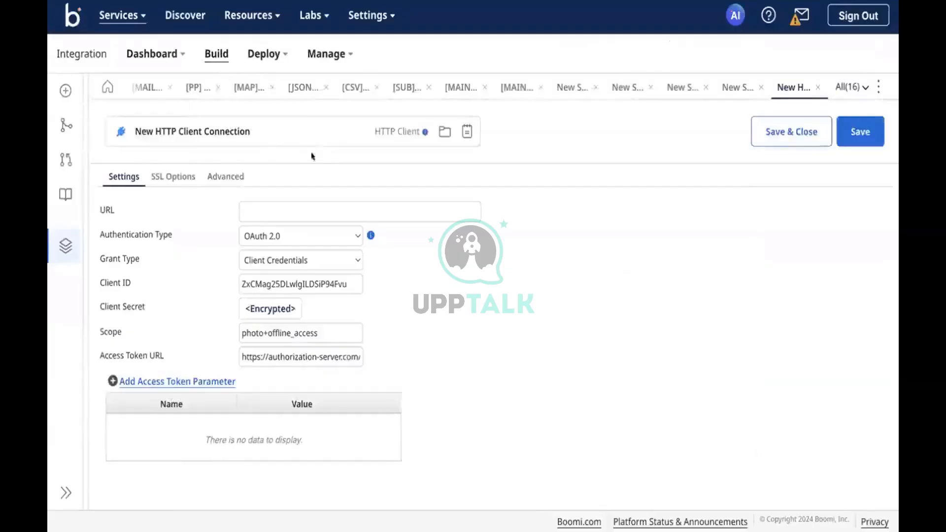
{"action": "left_click", "coordinate": [295, 212]}
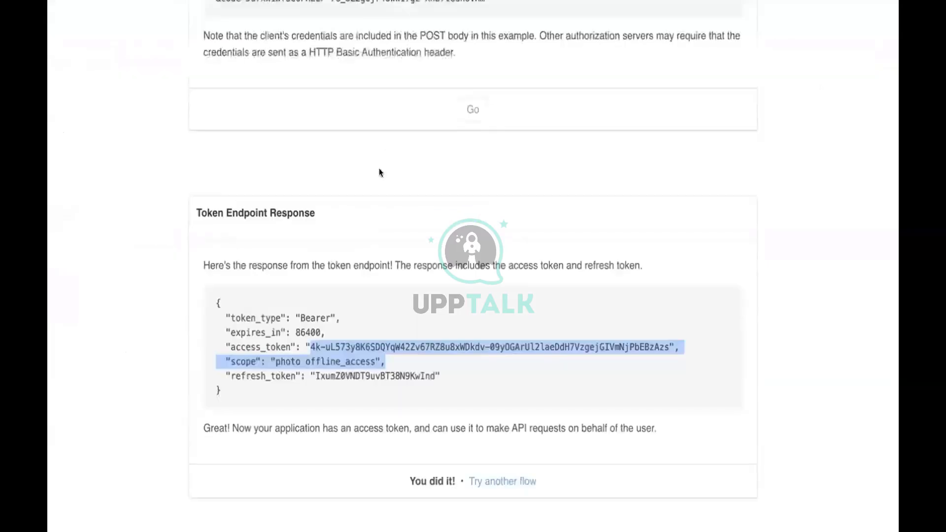
Go back to the playground's OAuth flow chooser via 'Try another flow'.
{"action": "scroll", "coordinate": [380, 171], "scroll_direction": "down", "scroll_amount": 2}
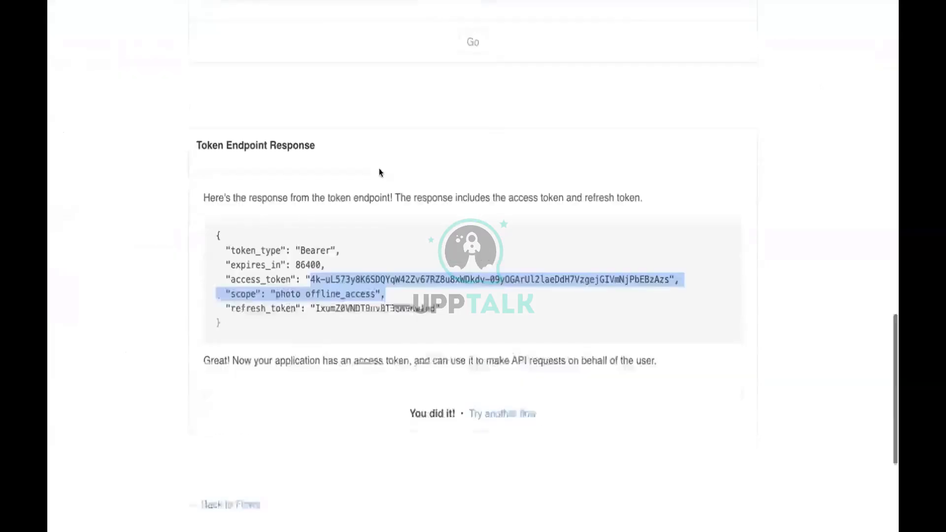
{"action": "scroll", "coordinate": [424, 227], "scroll_direction": "down", "scroll_amount": 3}
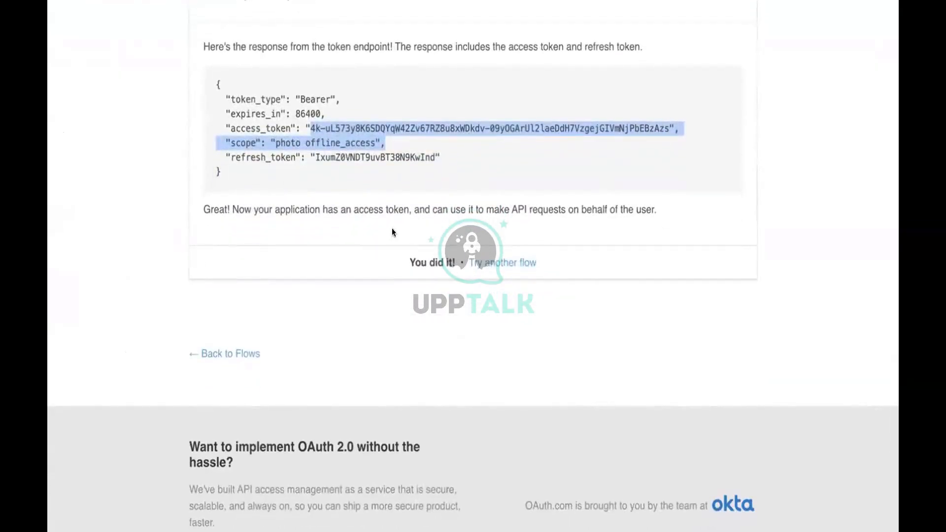
{"action": "scroll", "coordinate": [392, 229], "scroll_direction": "up", "scroll_amount": 20}
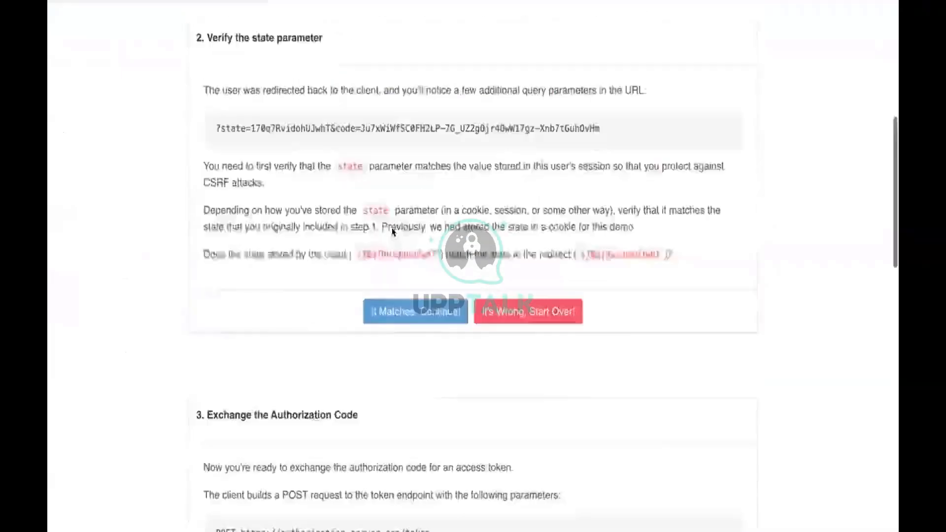
{"action": "scroll", "coordinate": [259, 361], "scroll_direction": "down", "scroll_amount": 12}
{"action": "scroll", "coordinate": [260, 365], "scroll_direction": "up", "scroll_amount": 15}
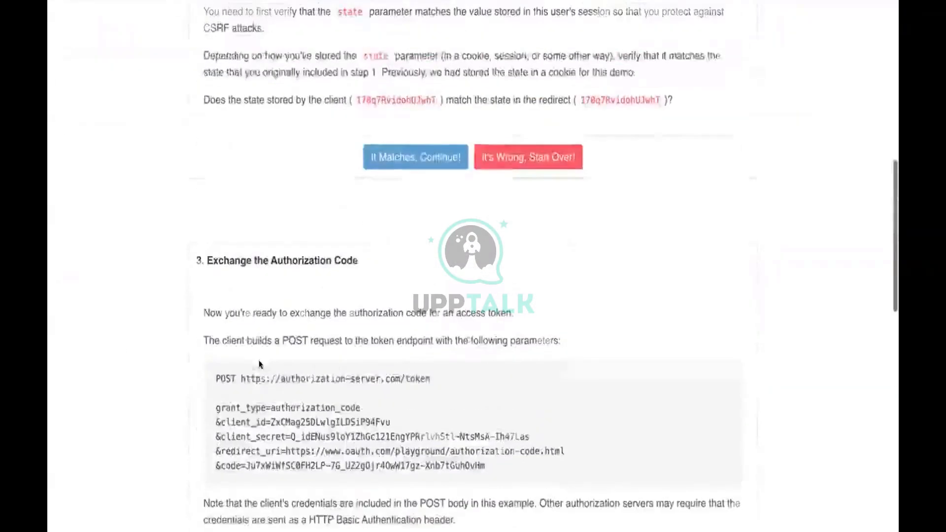
{"action": "scroll", "coordinate": [372, 306], "scroll_direction": "down", "scroll_amount": 2}
{"action": "scroll", "coordinate": [372, 306], "scroll_direction": "down", "scroll_amount": 20}
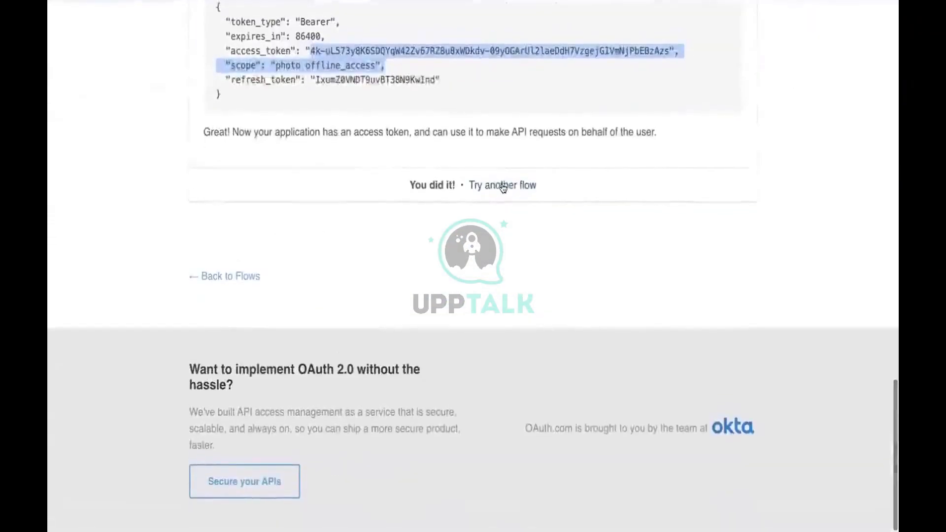
{"action": "left_click", "coordinate": [501, 185]}
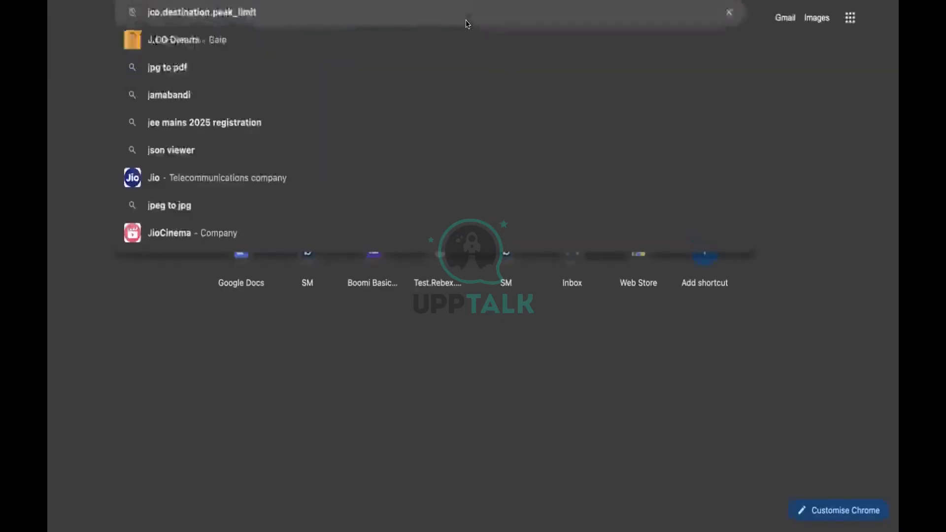
Search 'jwt token', open jwt.io, and view the Debugger's decoded HS256 sample token.
{"action": "type", "text": "wt token"}
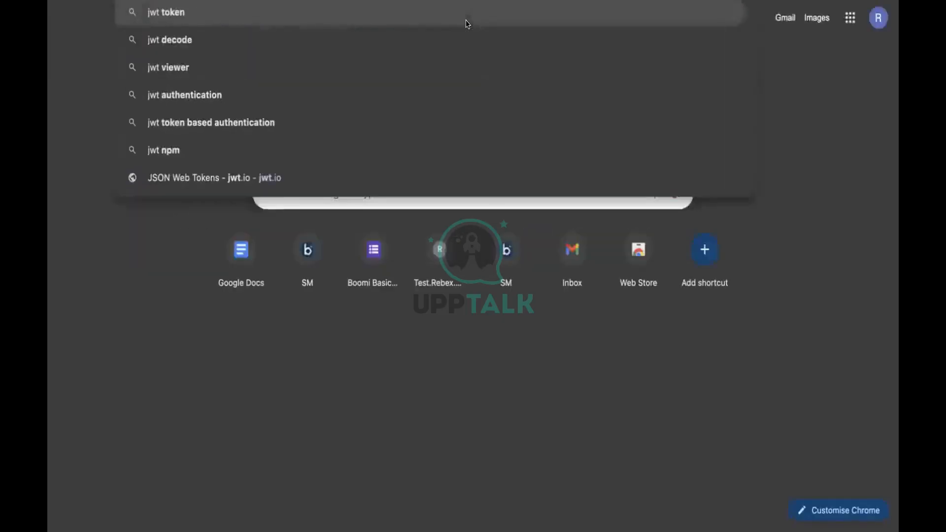
{"action": "key", "text": "Down"}
{"action": "key", "text": "Down"}
{"action": "key", "text": "Down"}
{"action": "key", "text": "Down"}
{"action": "key", "text": "Down"}
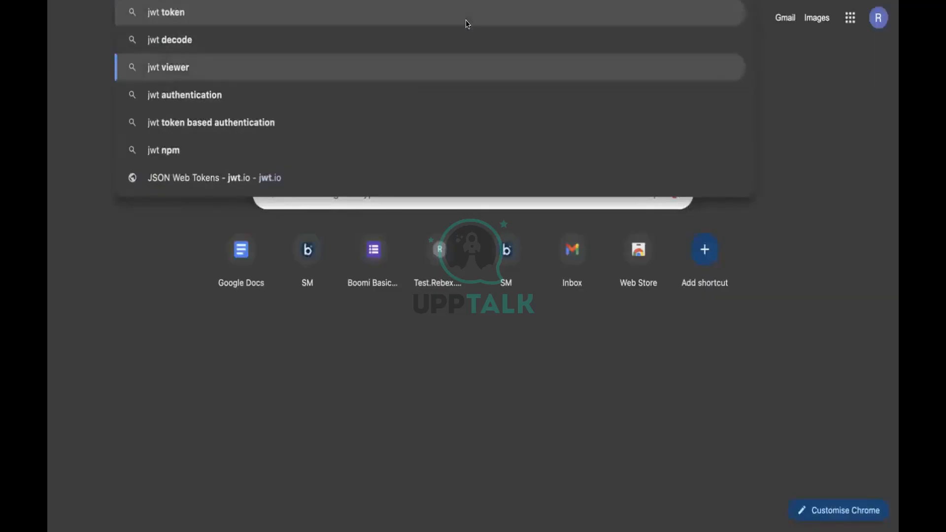
{"action": "key", "text": "Escape"}
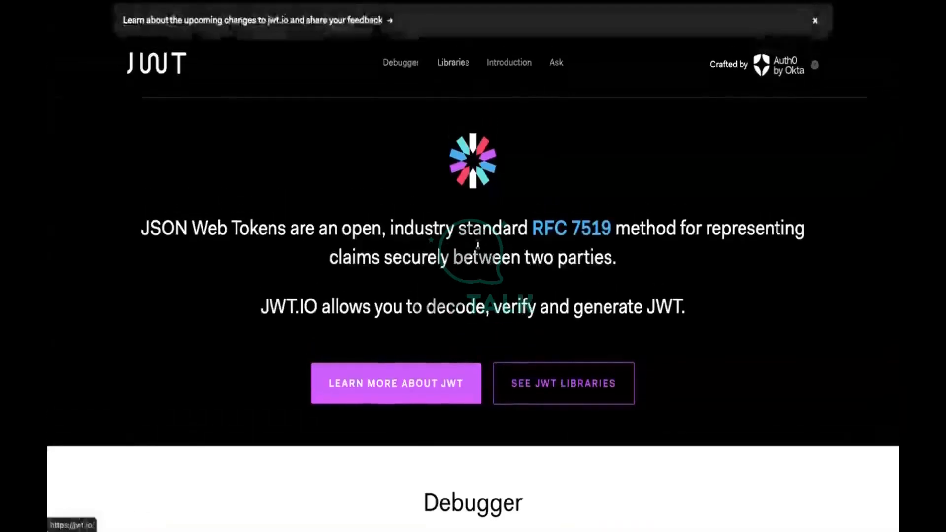
{"action": "scroll", "coordinate": [477, 245], "scroll_direction": "down", "scroll_amount": 10}
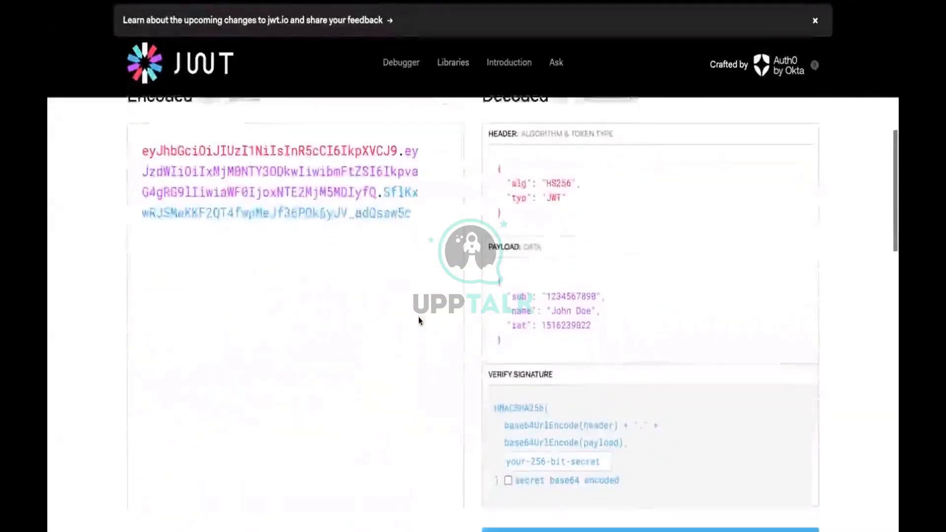
{"action": "scroll", "coordinate": [419, 310], "scroll_direction": "up", "scroll_amount": 1}
{"action": "scroll", "coordinate": [442, 266], "scroll_direction": "down", "scroll_amount": 2}
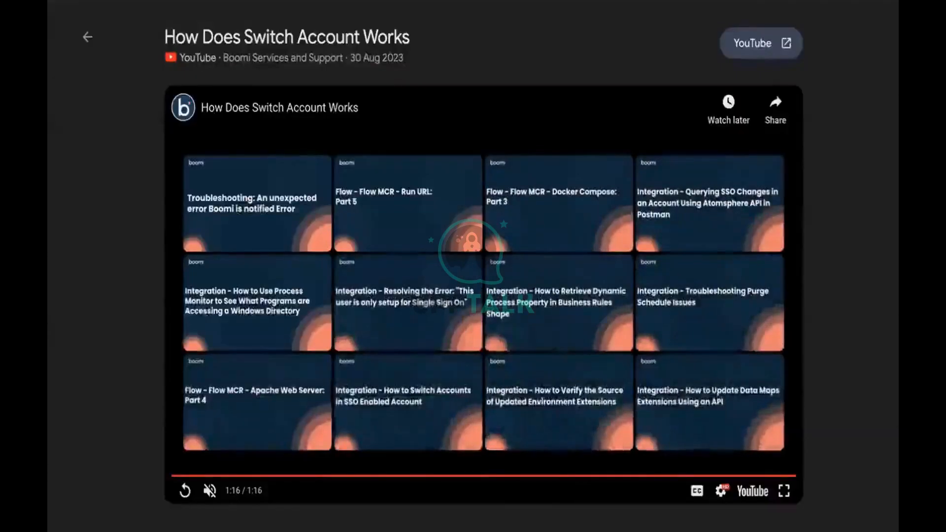
Search Google for 'sample jwt token'.
{"action": "type", "text": "s"}
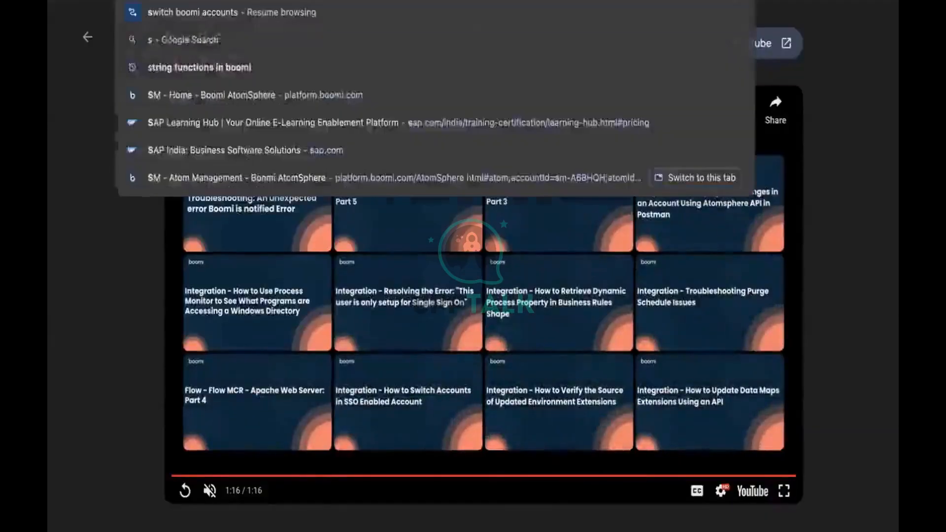
{"action": "type", "text": "ample jwt"}
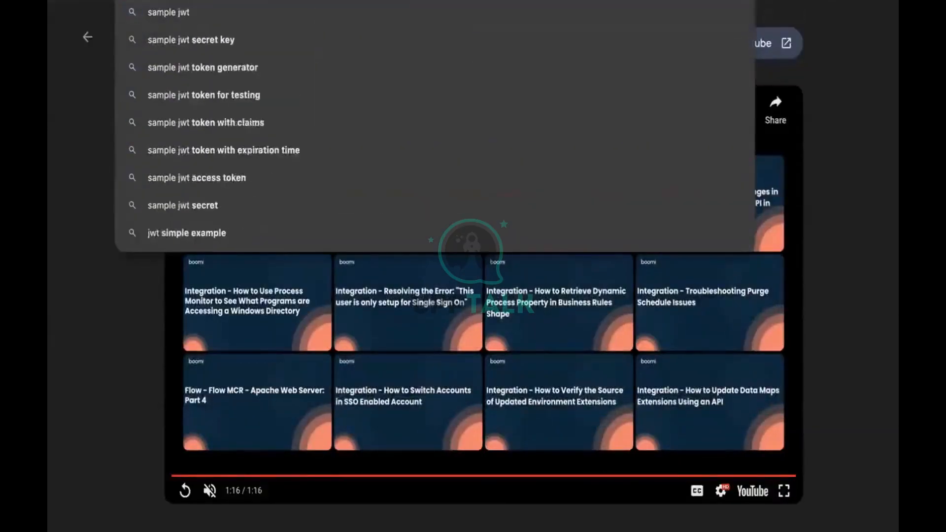
{"action": "type", "text": " token"}
{"action": "key", "text": "Return"}
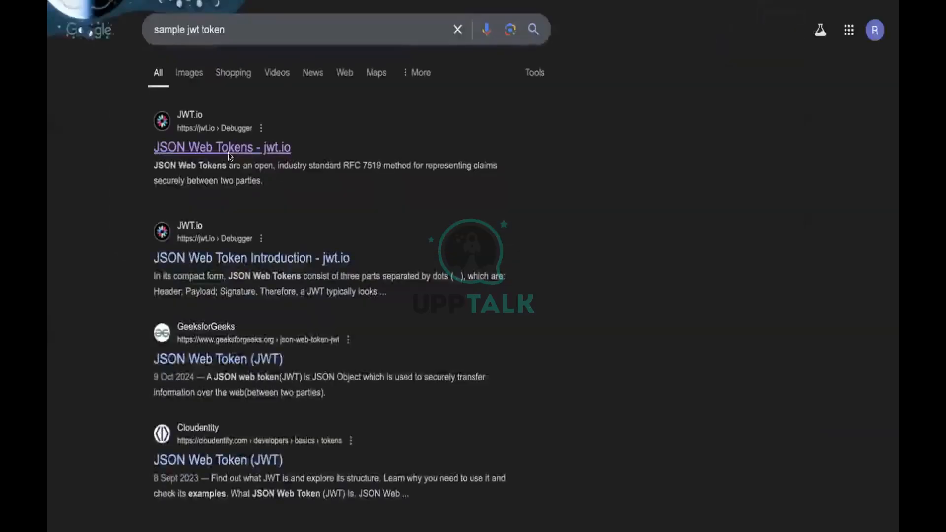
{"action": "scroll", "coordinate": [256, 254], "scroll_direction": "down", "scroll_amount": 2}
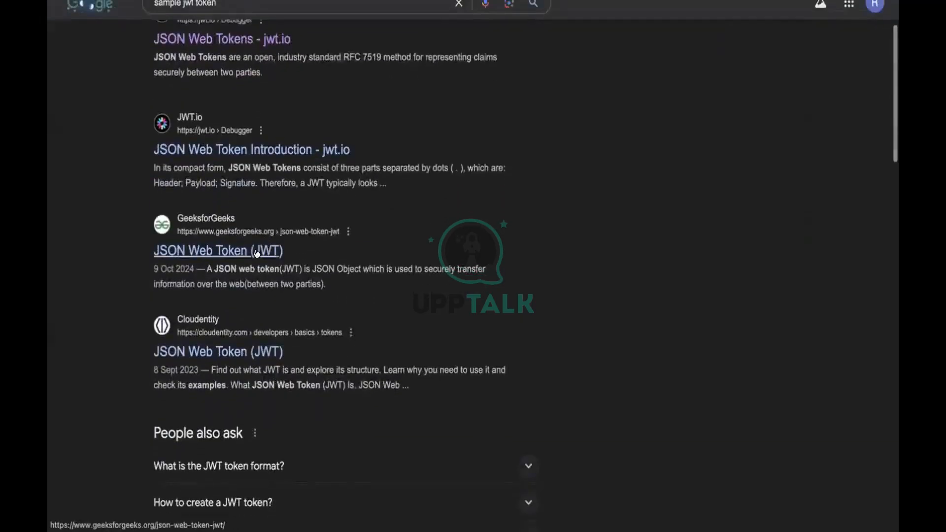
Refine to 'sample jwt token generator' and open JavaInUse's Online JWT Generator result.
{"action": "left_click", "coordinate": [244, 3]}
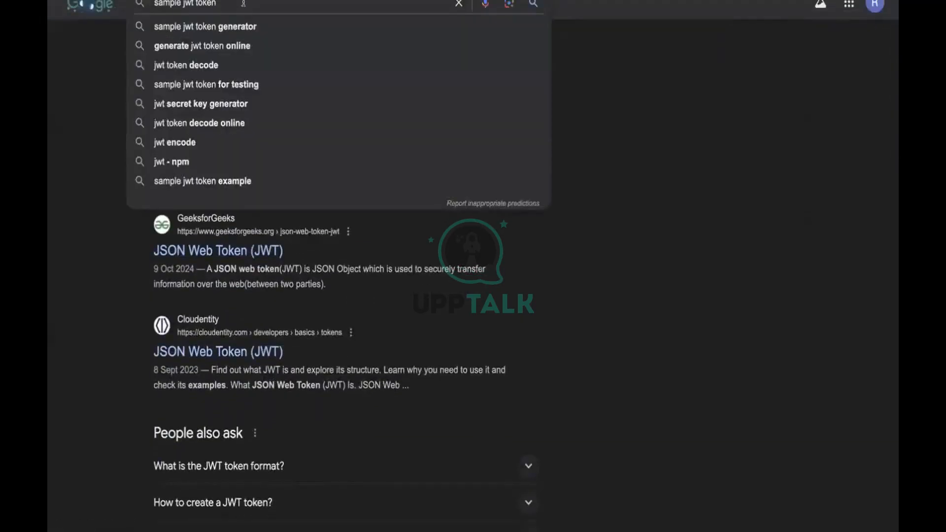
{"action": "key", "text": "Down"}
{"action": "key", "text": "Return"}
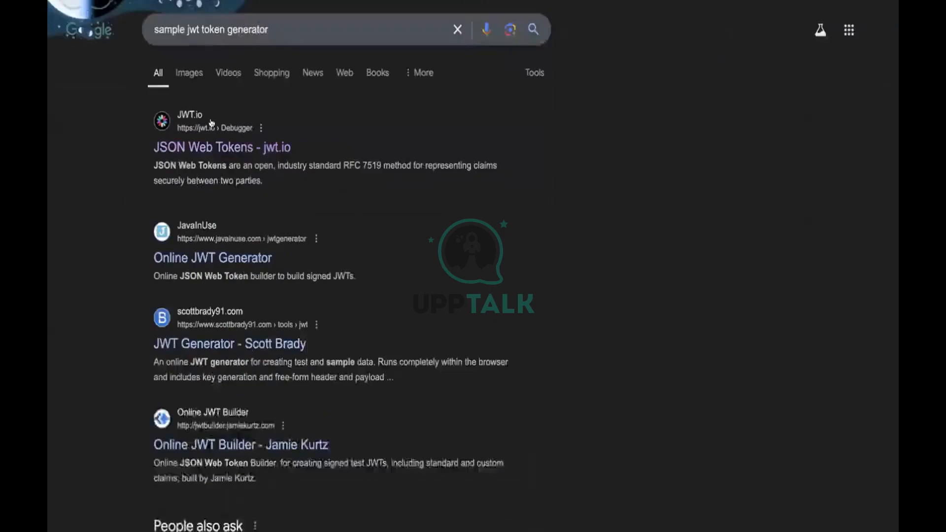
{"action": "scroll", "coordinate": [199, 226], "scroll_direction": "down", "scroll_amount": 1}
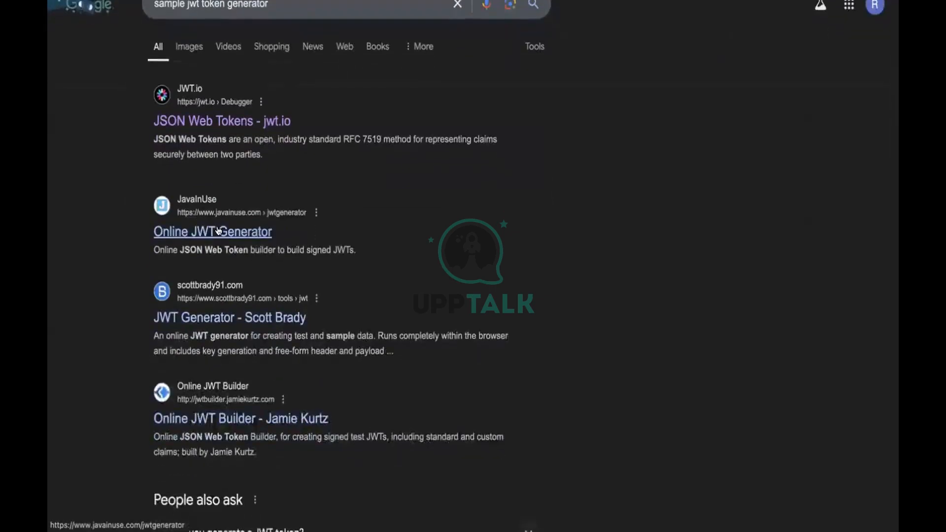
{"action": "scroll", "coordinate": [488, 365], "scroll_direction": "down", "scroll_amount": 3}
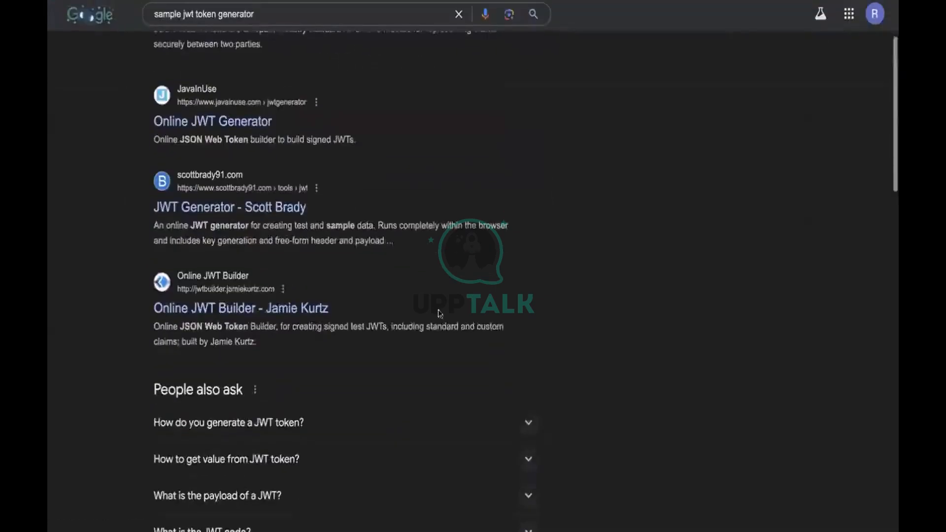
{"action": "scroll", "coordinate": [344, 329], "scroll_direction": "down", "scroll_amount": 5}
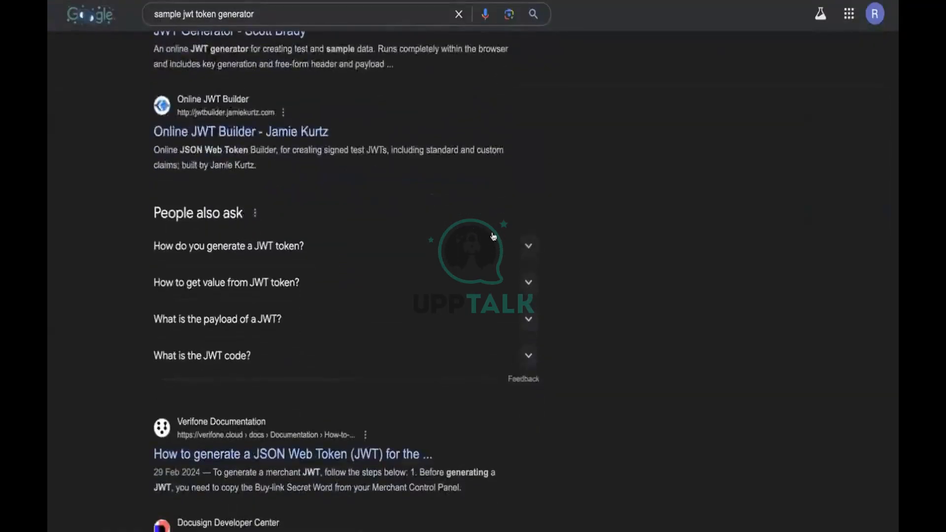
{"action": "scroll", "coordinate": [493, 236], "scroll_direction": "up", "scroll_amount": 6}
{"action": "left_click", "coordinate": [211, 230]}
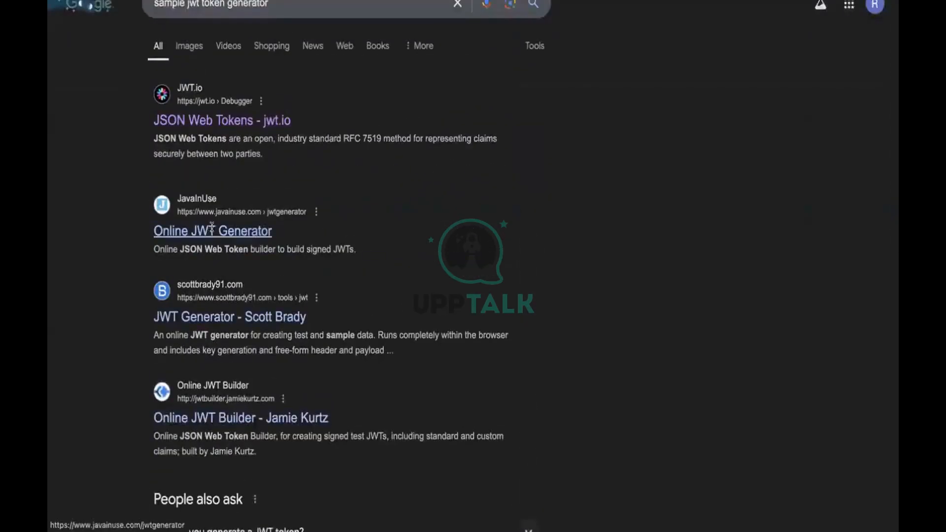
{"action": "scroll", "coordinate": [182, 276], "scroll_direction": "down", "scroll_amount": 3}
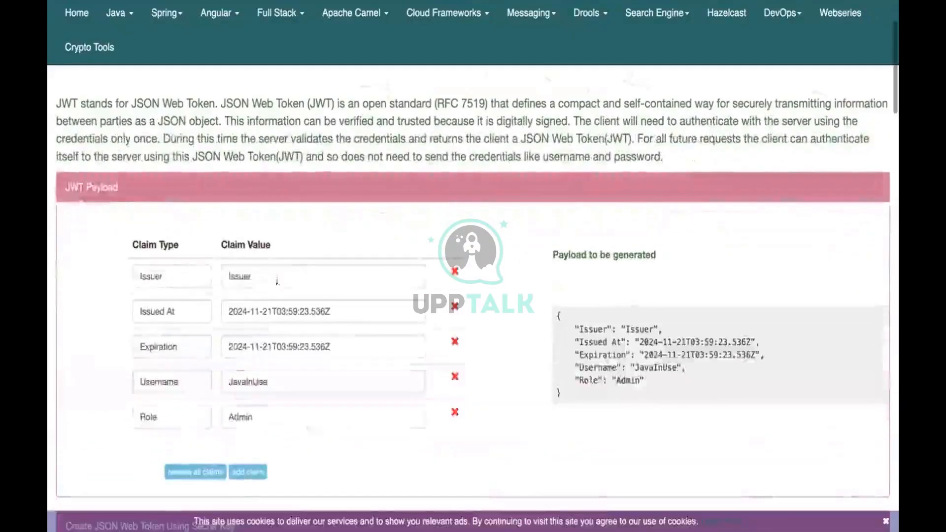
Generate an HS256 token with Username JavaInUse and Role Admin, and select it.
{"action": "scroll", "coordinate": [355, 376], "scroll_direction": "down", "scroll_amount": 1}
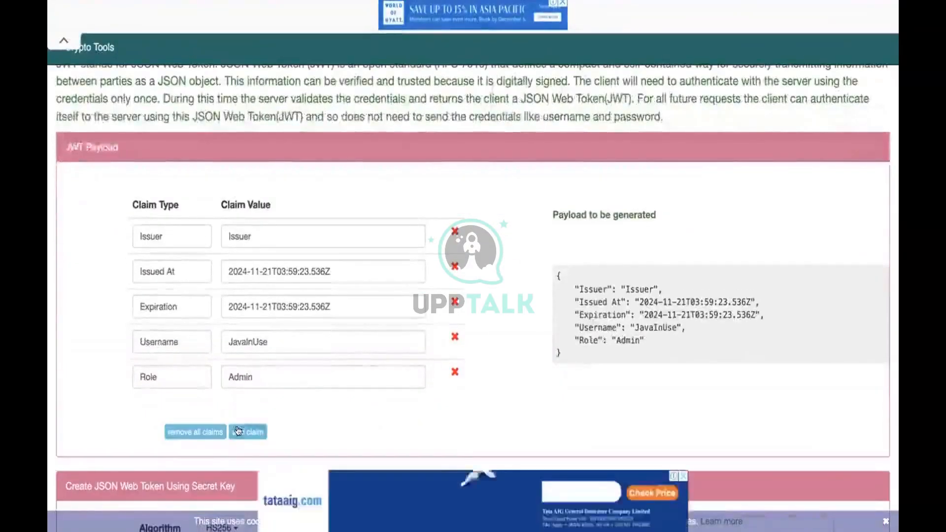
{"action": "scroll", "coordinate": [238, 425], "scroll_direction": "down", "scroll_amount": 5}
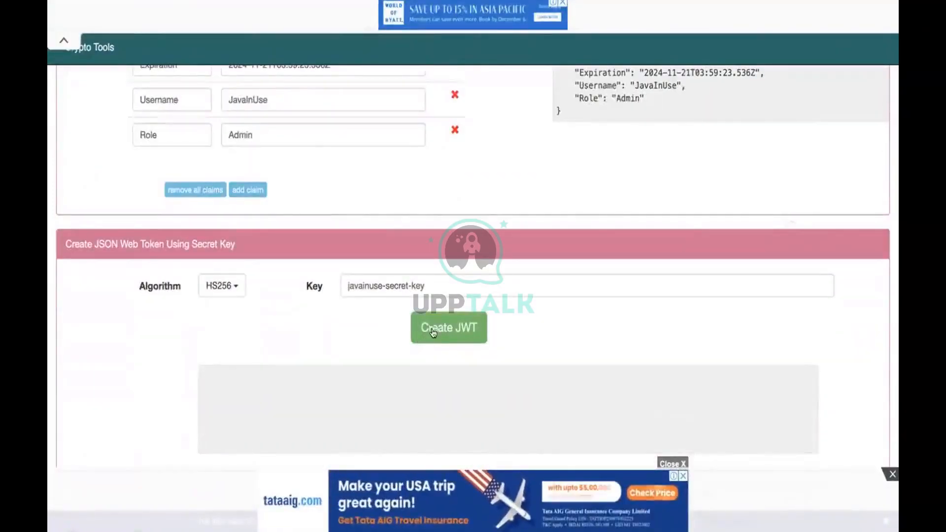
{"action": "scroll", "coordinate": [429, 328], "scroll_direction": "down", "scroll_amount": 2}
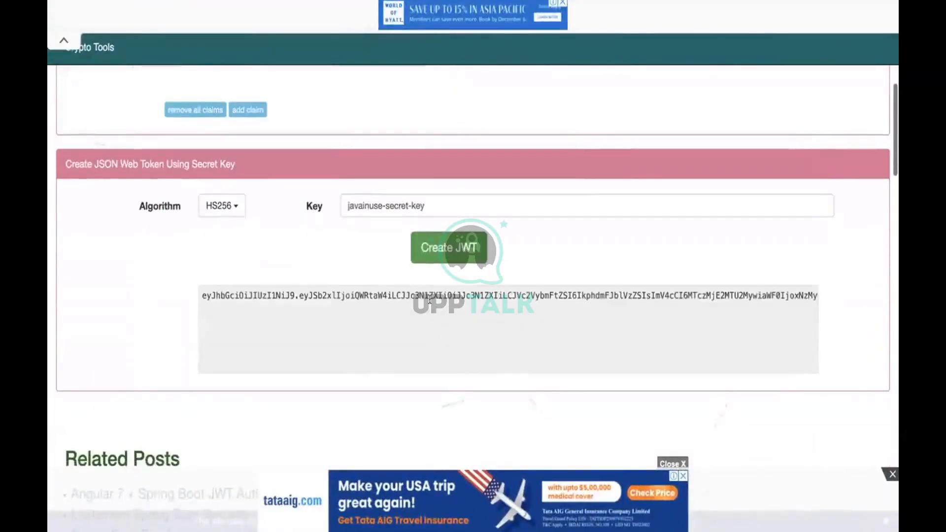
{"action": "triple_click", "coordinate": [424, 293]}
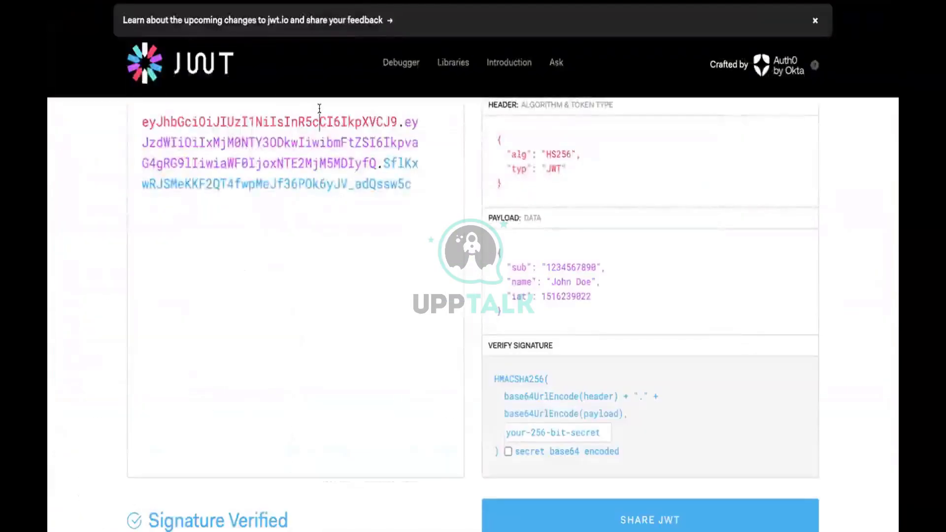
Paste the generated token into jwt.io to decode its Role, Issuer, Username, exp and iat claims.
{"action": "type", "text": "xCI6IkpXVCJ9.e"}
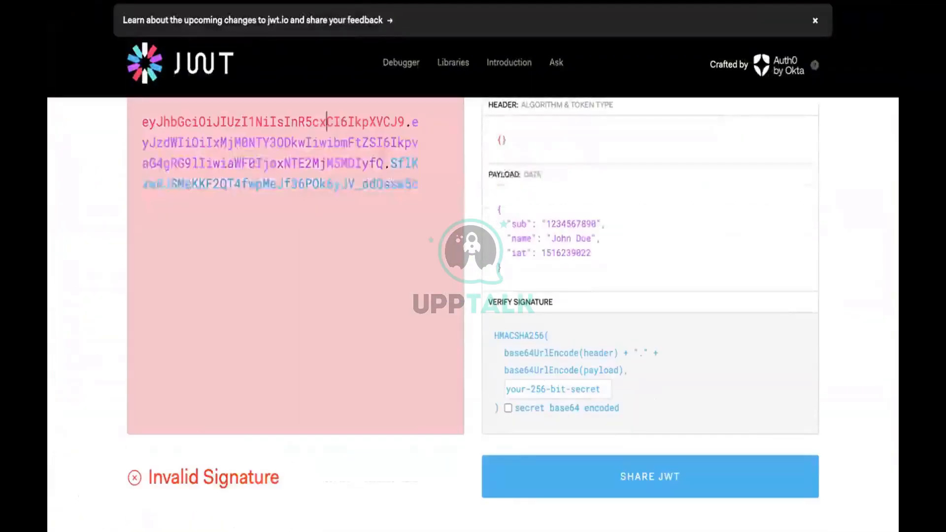
{"action": "left_click", "coordinate": [324, 161]}
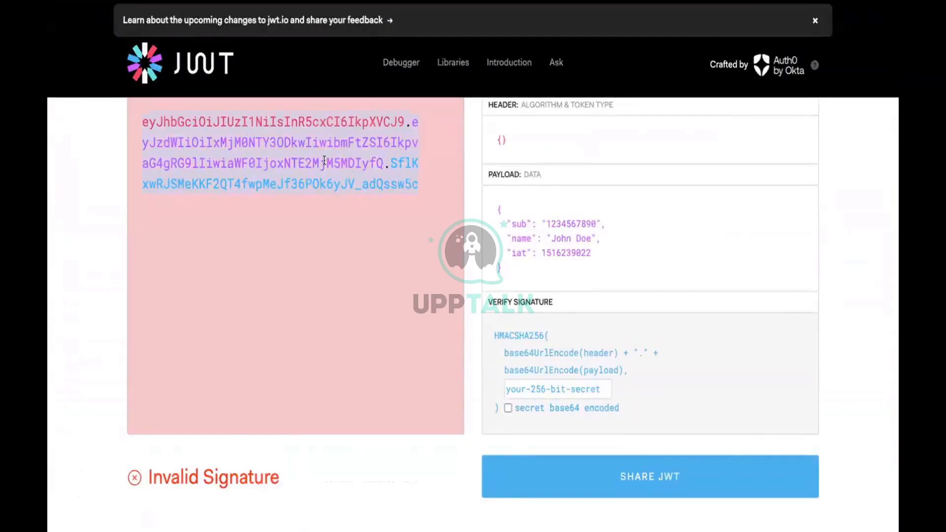
{"action": "key", "text": "ctrl+v"}
{"action": "scroll", "coordinate": [456, 208], "scroll_direction": "up", "scroll_amount": 3}
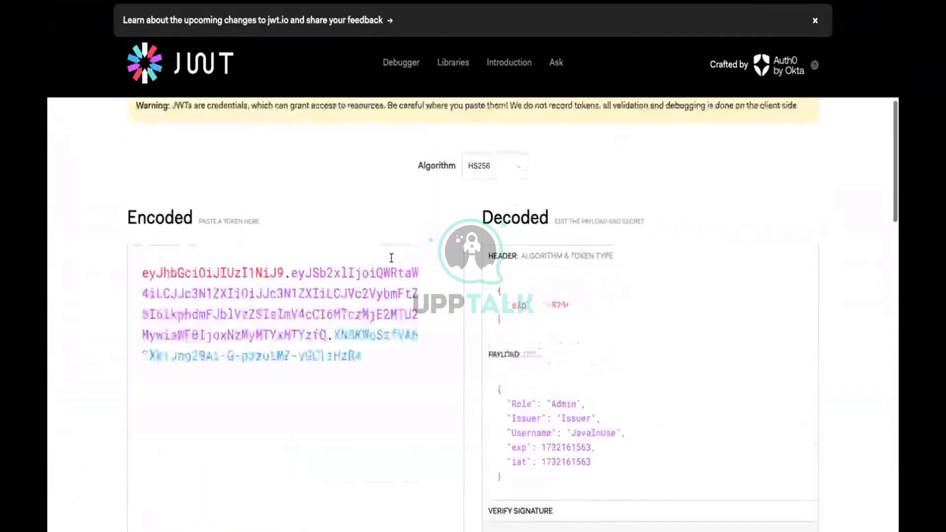
{"action": "scroll", "coordinate": [390, 258], "scroll_direction": "down", "scroll_amount": 1}
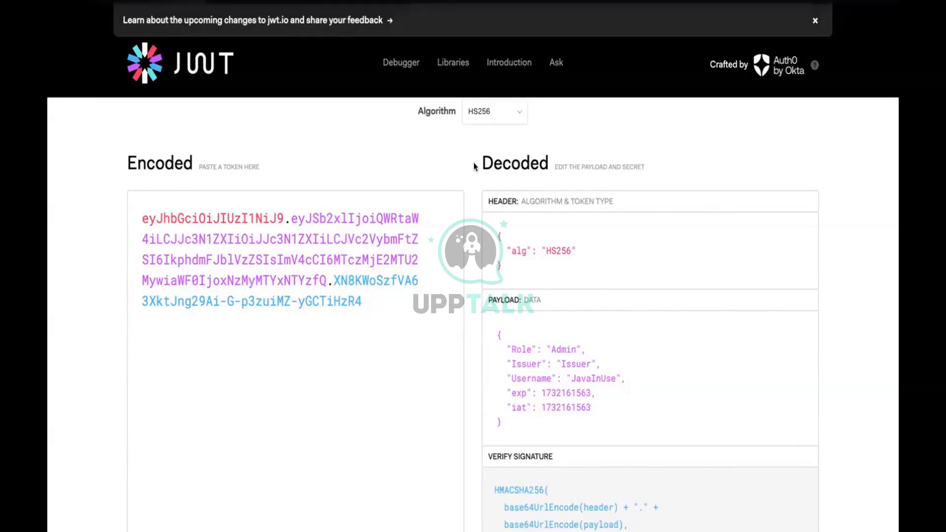
{"action": "scroll", "coordinate": [545, 319], "scroll_direction": "down", "scroll_amount": 1}
{"action": "scroll", "coordinate": [545, 315], "scroll_direction": "down", "scroll_amount": 3}
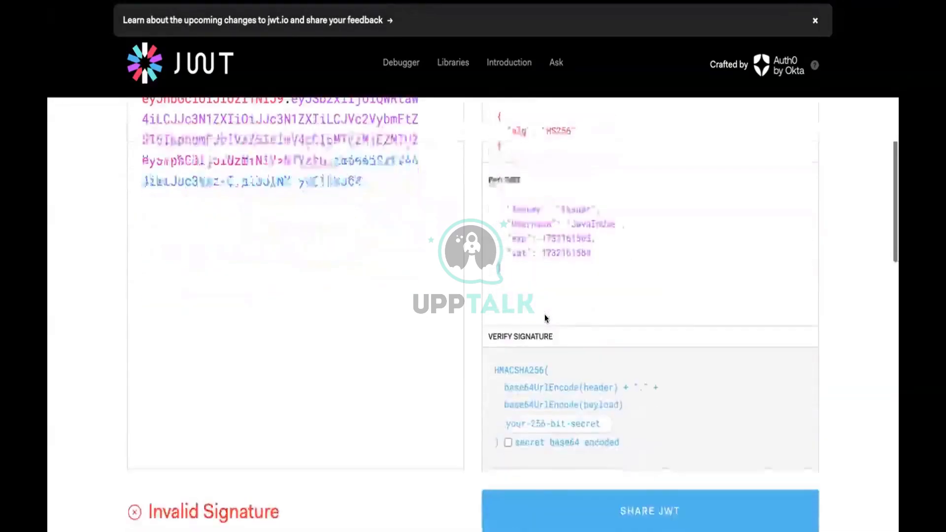
{"action": "scroll", "coordinate": [554, 282], "scroll_direction": "up", "scroll_amount": 1}
{"action": "scroll", "coordinate": [507, 196], "scroll_direction": "up", "scroll_amount": 1}
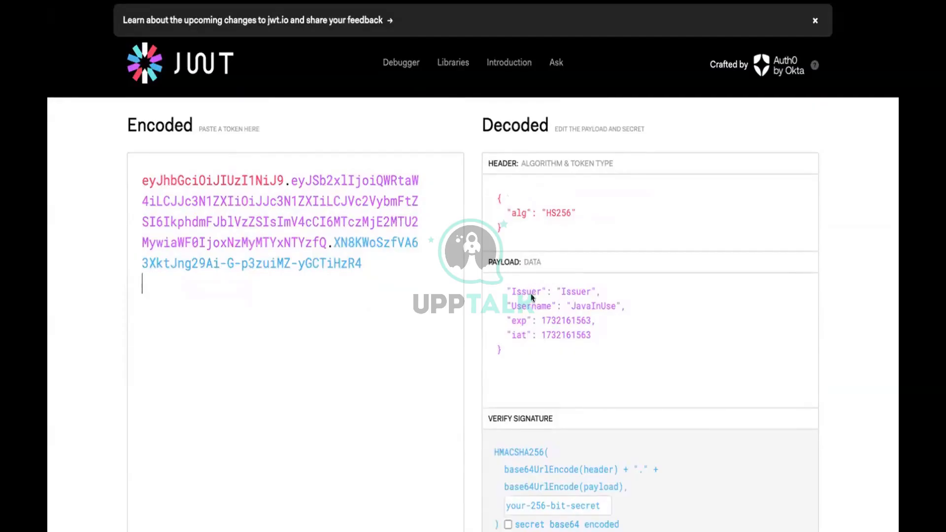
{"action": "mouse_move", "coordinate": [564, 318]}
{"action": "mouse_move", "coordinate": [536, 329]}
{"action": "scroll", "coordinate": [536, 328], "scroll_direction": "down", "scroll_amount": 5}
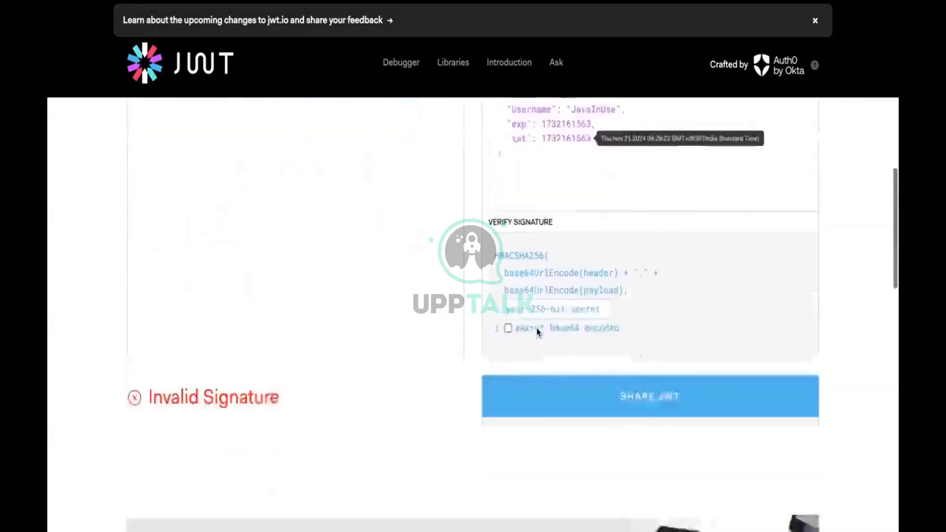
{"action": "scroll", "coordinate": [409, 309], "scroll_direction": "down", "scroll_amount": 4}
{"action": "scroll", "coordinate": [443, 260], "scroll_direction": "up", "scroll_amount": 6}
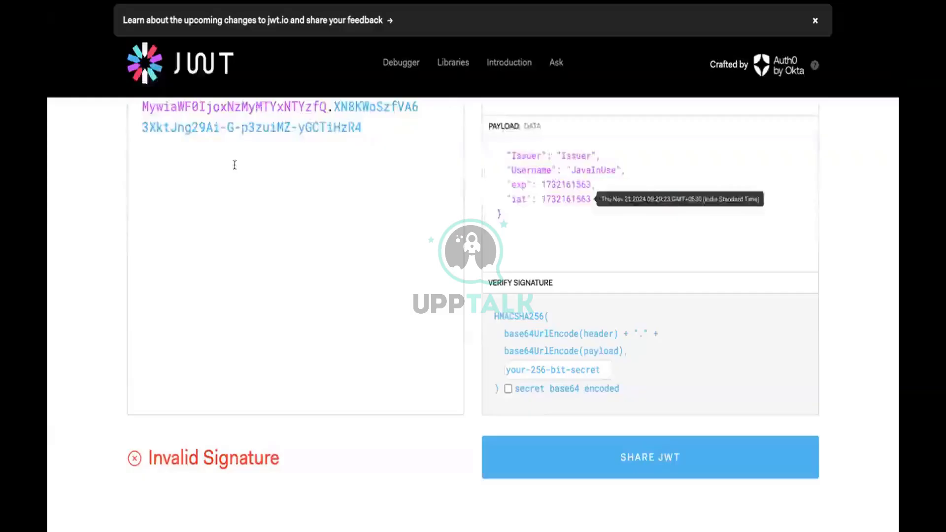
{"action": "scroll", "coordinate": [246, 158], "scroll_direction": "up", "scroll_amount": 3}
{"action": "scroll", "coordinate": [258, 154], "scroll_direction": "up", "scroll_amount": 5}
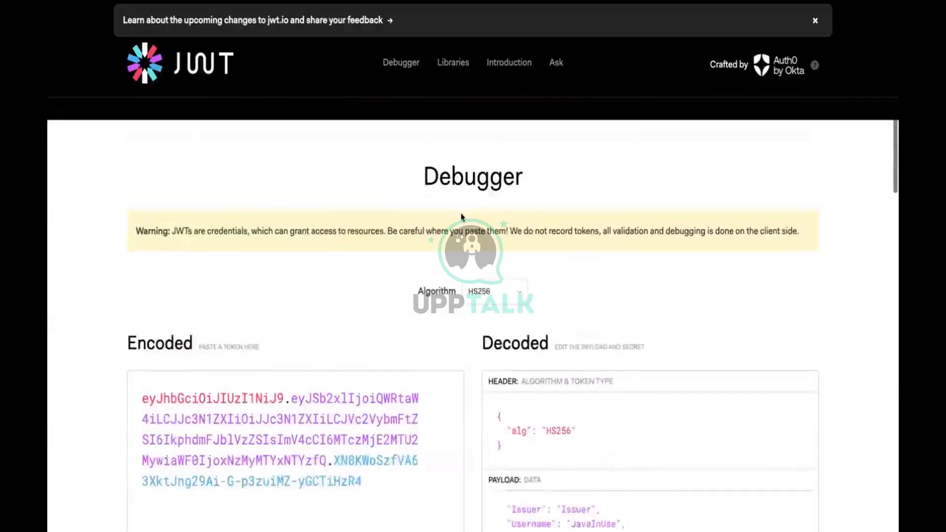
{"action": "scroll", "coordinate": [460, 212], "scroll_direction": "down", "scroll_amount": 2}
Keep HS256 as the algorithm and open jwt.io's Libraries page.
{"action": "left_click", "coordinate": [490, 203]}
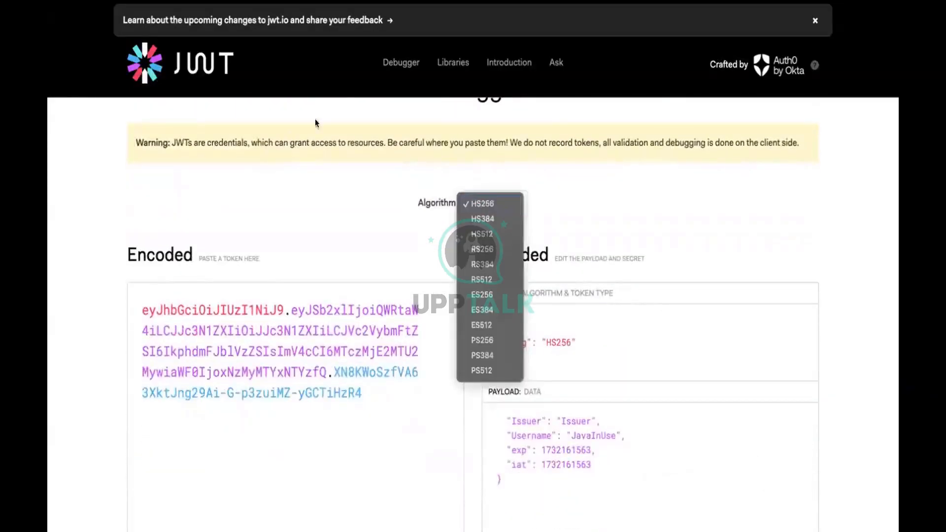
{"action": "left_click", "coordinate": [373, 82]}
{"action": "left_click", "coordinate": [396, 63]}
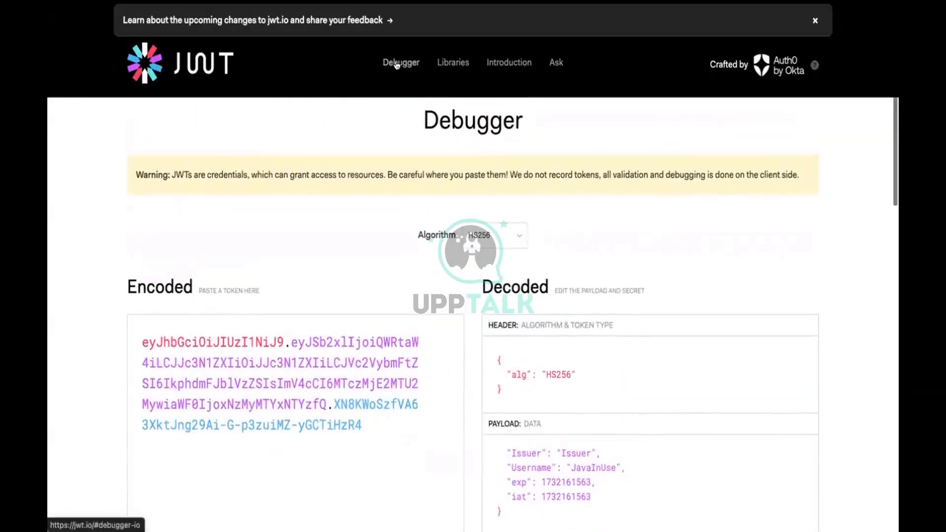
{"action": "left_click", "coordinate": [449, 64]}
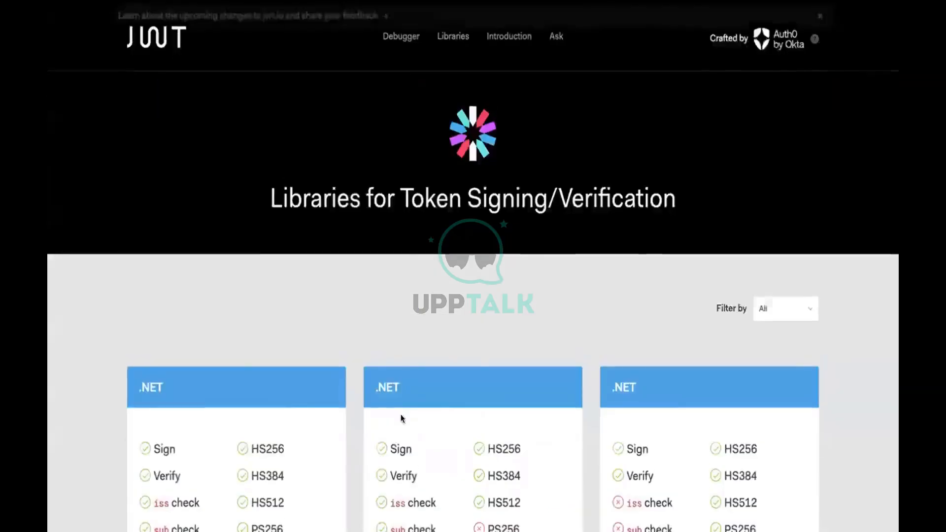
{"action": "scroll", "coordinate": [400, 415], "scroll_direction": "down", "scroll_amount": 15}
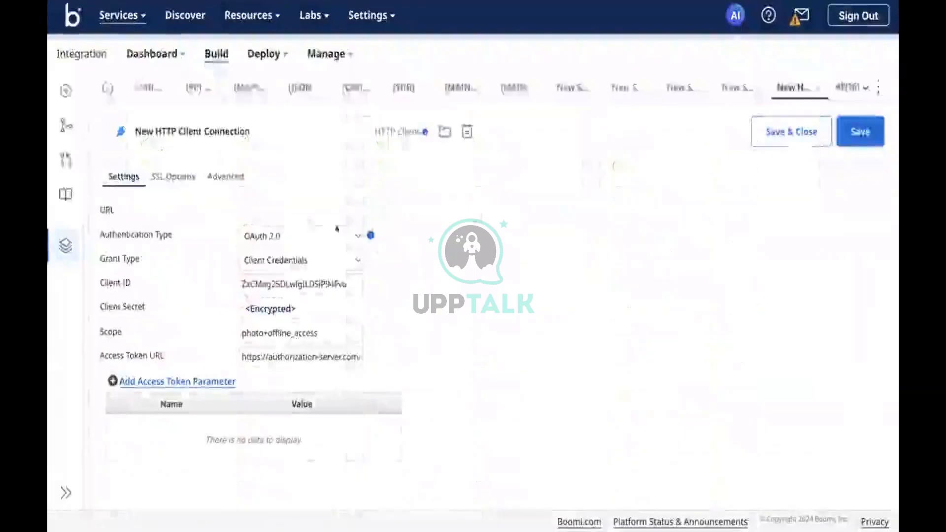
Keep OAuth 2.0 authentication and add an empty Access Token Parameter row to the connection.
{"action": "left_click", "coordinate": [271, 230]}
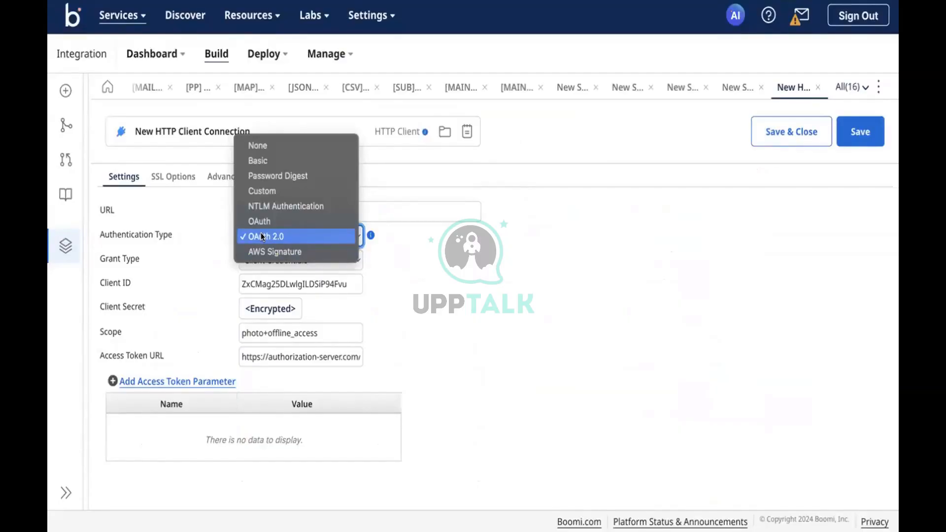
{"action": "left_click", "coordinate": [417, 373]}
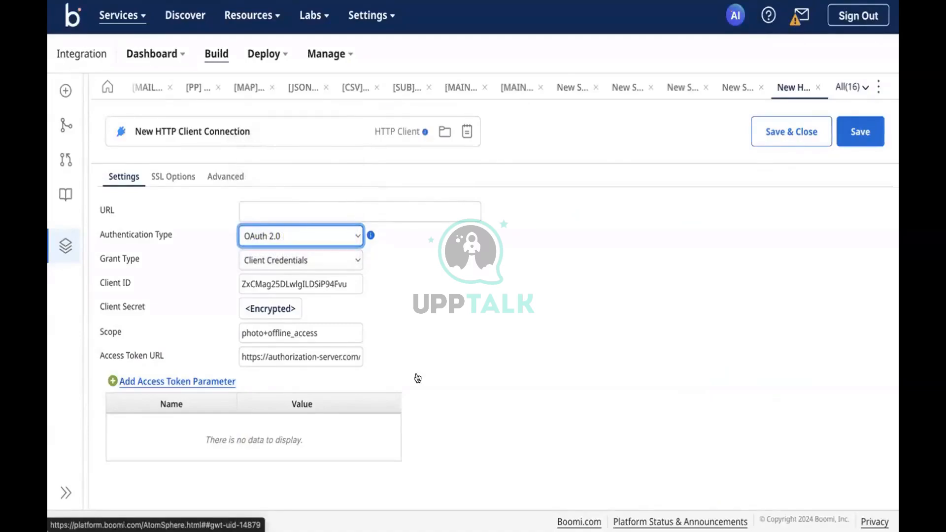
{"action": "left_click", "coordinate": [480, 381]}
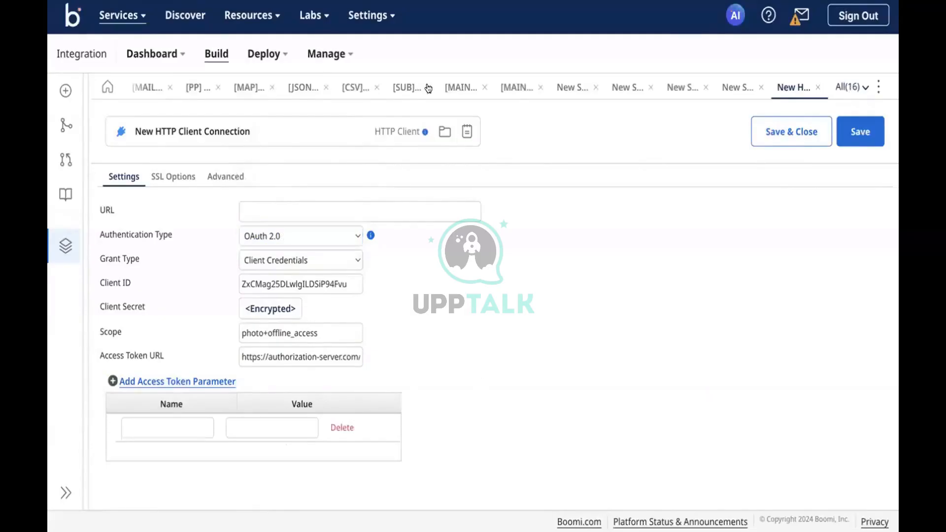
{"action": "left_click", "coordinate": [517, 87]}
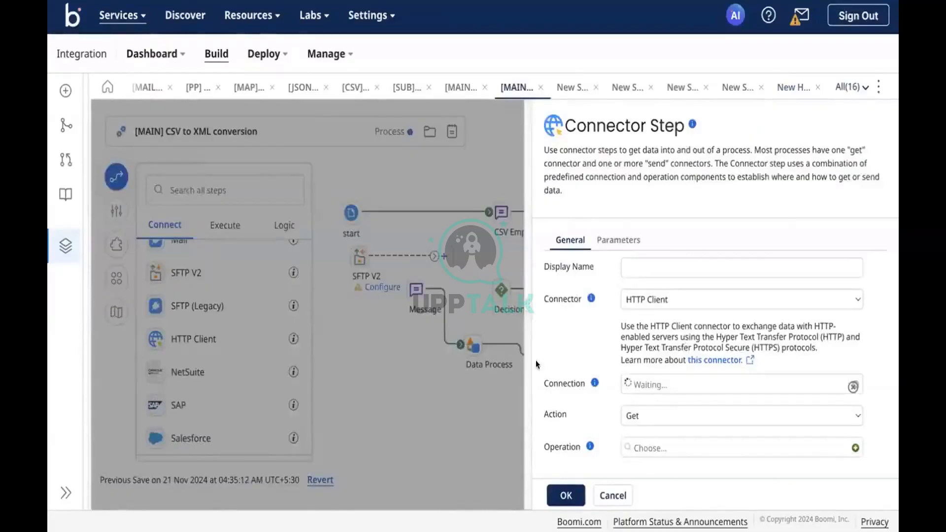
Discard the unsaved Connector Step, then create a new X.509 Certificate component by searching 'cer'.
{"action": "left_click", "coordinate": [432, 309]}
{"action": "left_click", "coordinate": [567, 300]}
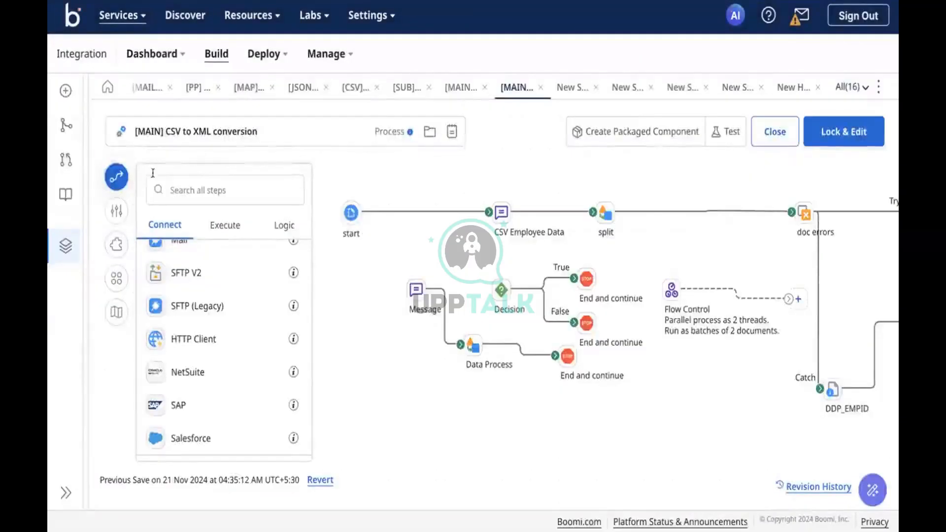
{"action": "left_click", "coordinate": [66, 91]}
{"action": "left_click", "coordinate": [439, 261]}
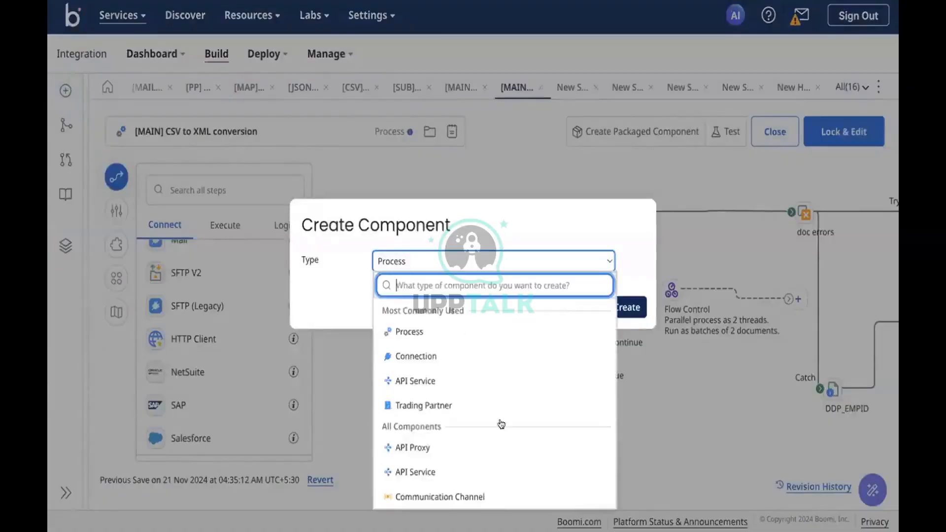
{"action": "scroll", "coordinate": [502, 421], "scroll_direction": "down", "scroll_amount": 5}
{"action": "scroll", "coordinate": [501, 423], "scroll_direction": "down", "scroll_amount": 1}
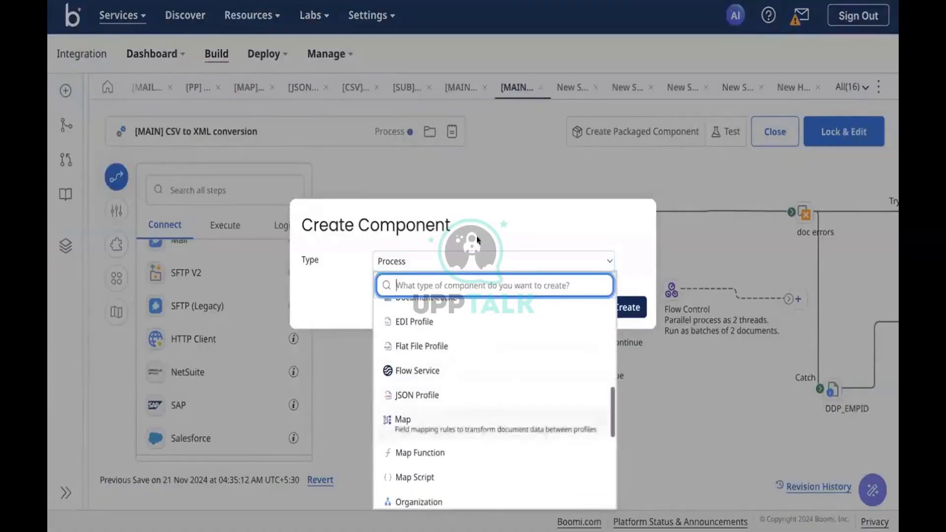
{"action": "scroll", "coordinate": [521, 434], "scroll_direction": "down", "scroll_amount": 3}
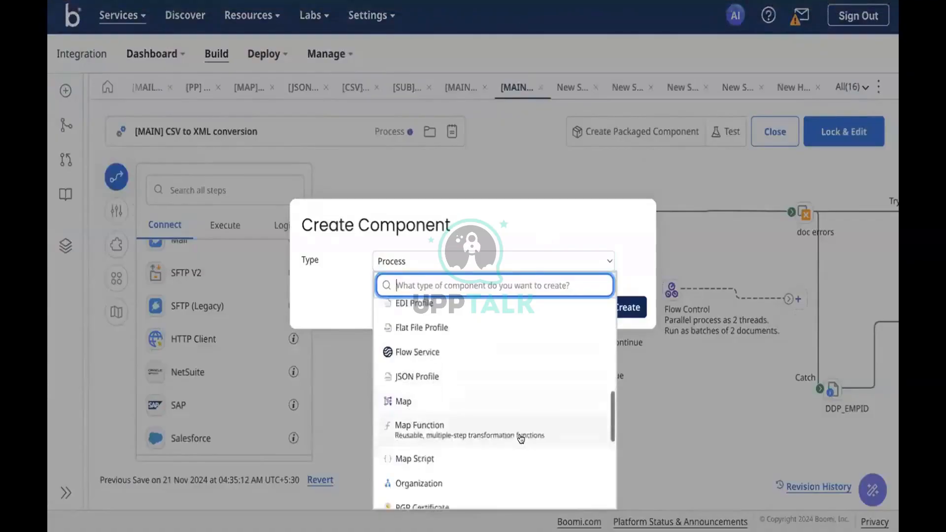
{"action": "type", "text": "cer"}
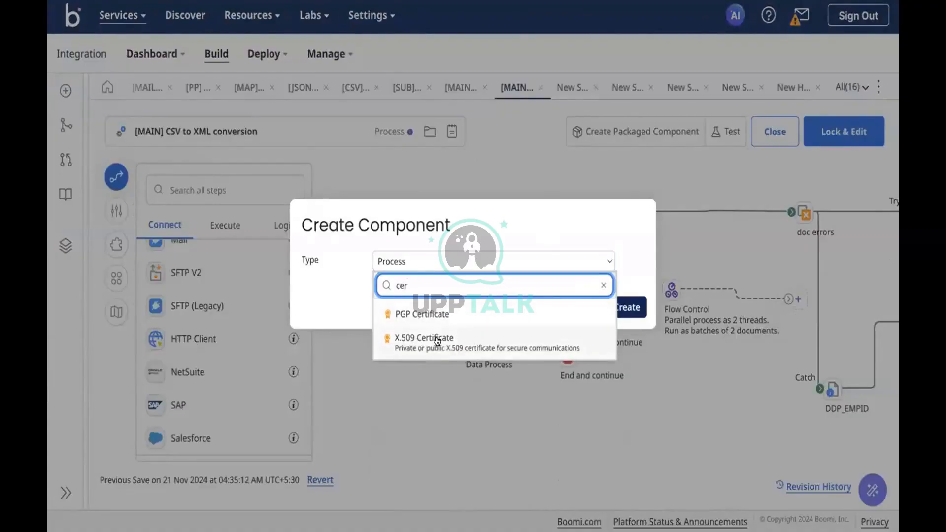
{"action": "left_click", "coordinate": [392, 344]}
{"action": "left_click", "coordinate": [626, 307]}
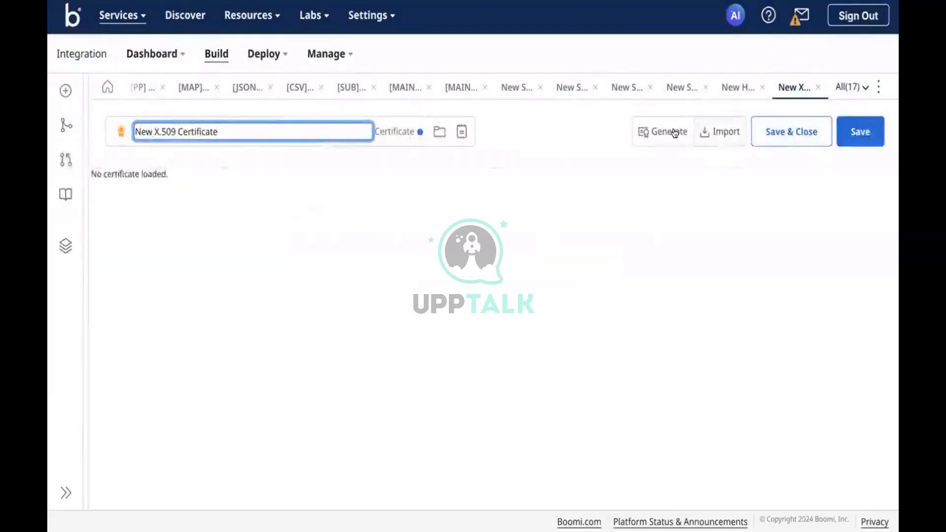
Start a new private key for CloudFoundation with organization CF, unit C, locality Ind, Karnataka, India.
{"action": "left_click", "coordinate": [674, 129]}
{"action": "left_click", "coordinate": [524, 112]}
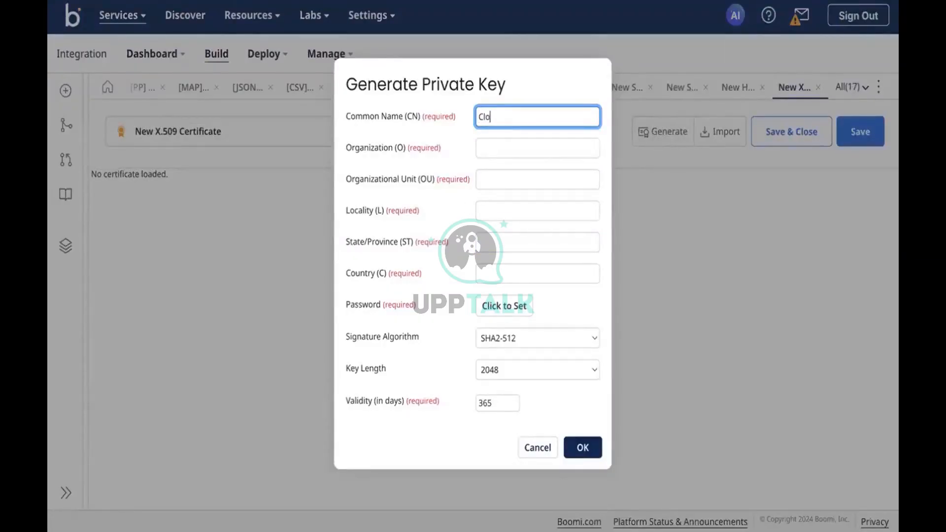
{"action": "type", "text": "CloudFoundation"}
{"action": "key", "text": "Tab"}
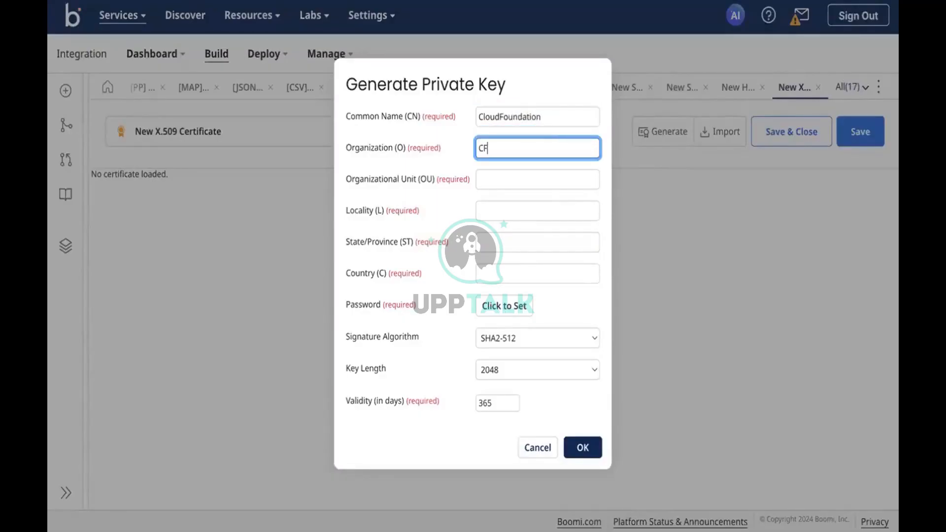
{"action": "type", "text": "CF"}
{"action": "left_click", "coordinate": [523, 181]}
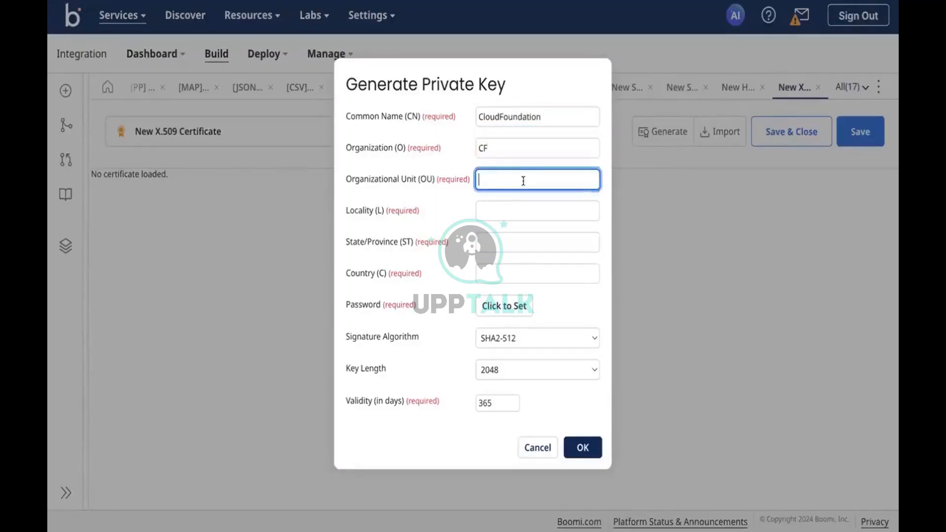
{"action": "type", "text": "CFA"}
{"action": "left_click", "coordinate": [521, 210]}
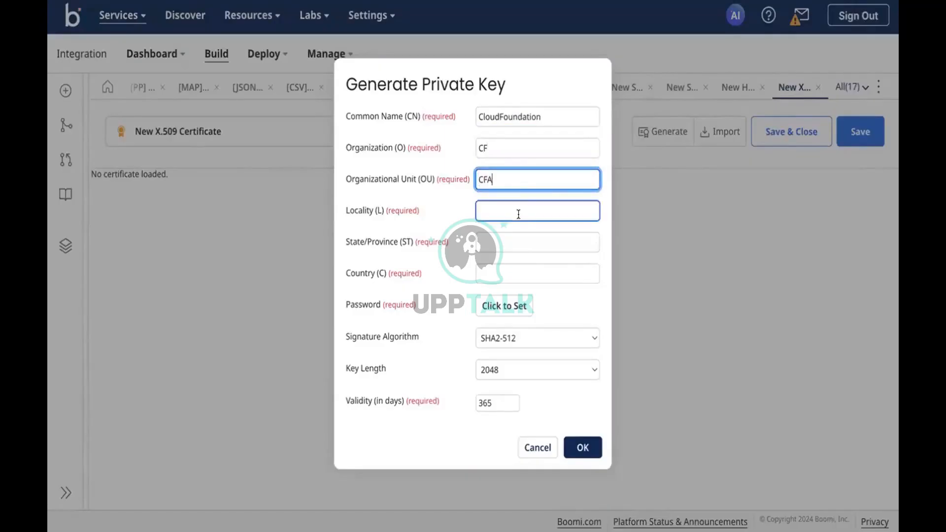
{"action": "type", "text": "India"}
{"action": "key", "text": "Tab"}
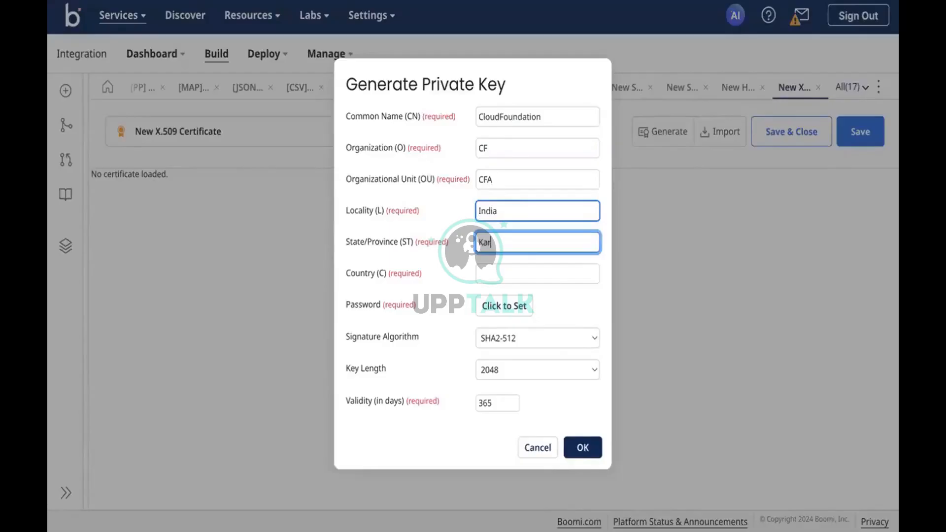
{"action": "type", "text": "Karnataka"}
{"action": "key", "text": "Tab"}
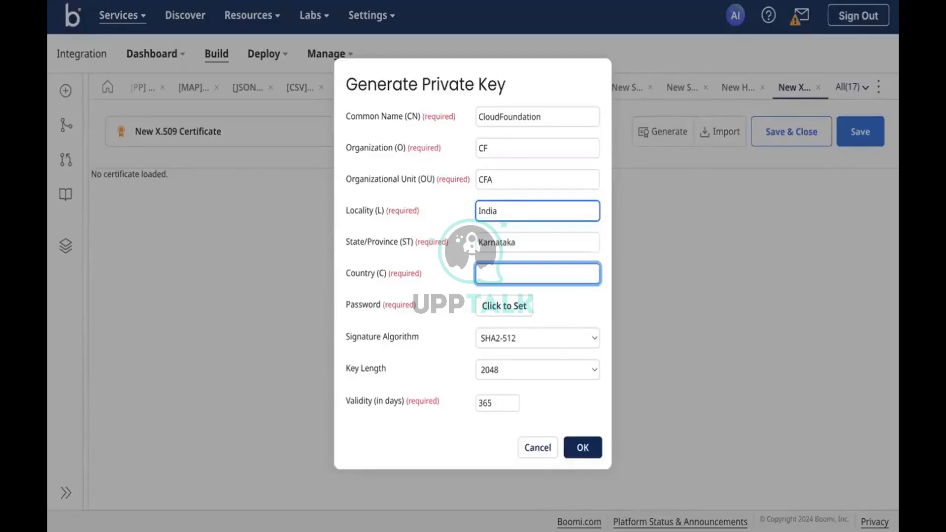
{"action": "type", "text": "India"}
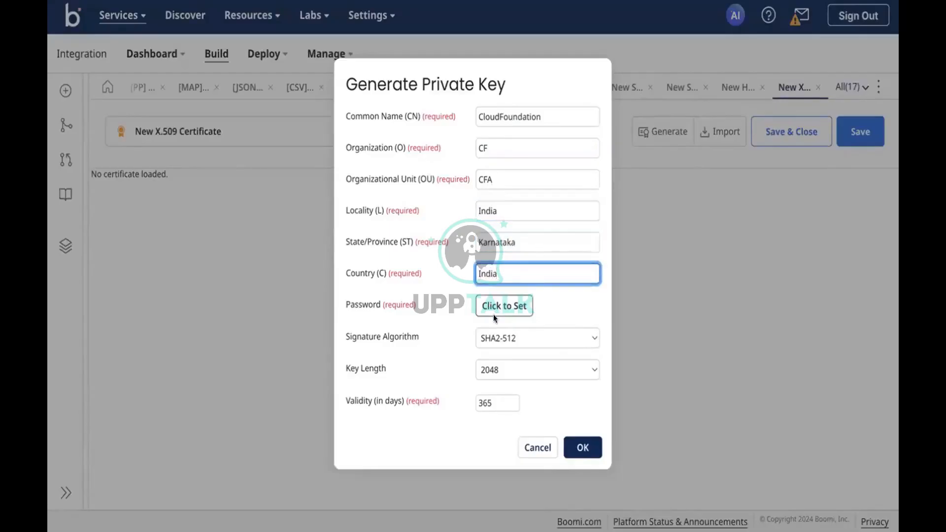
Set a key password, keep the 2048-bit key length, and generate the private key.
{"action": "left_click", "coordinate": [518, 303]}
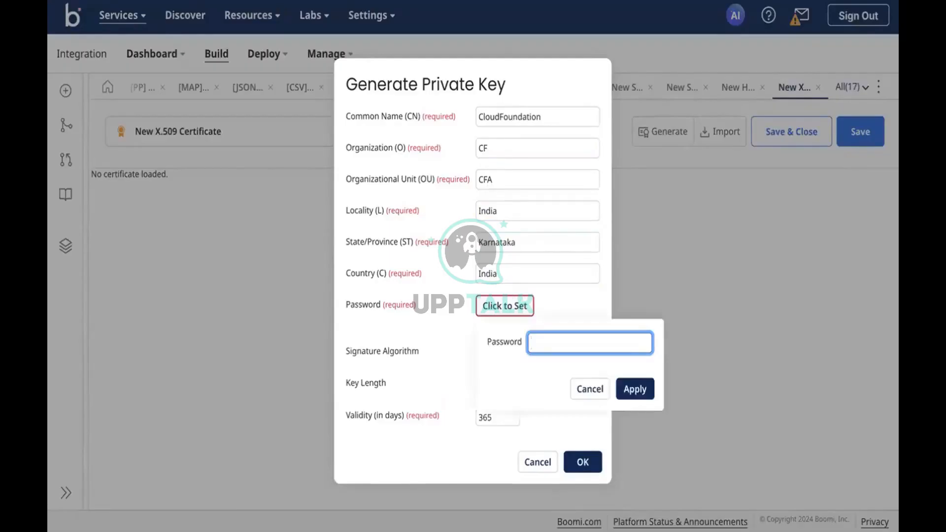
{"action": "type", "text": "••••••••"}
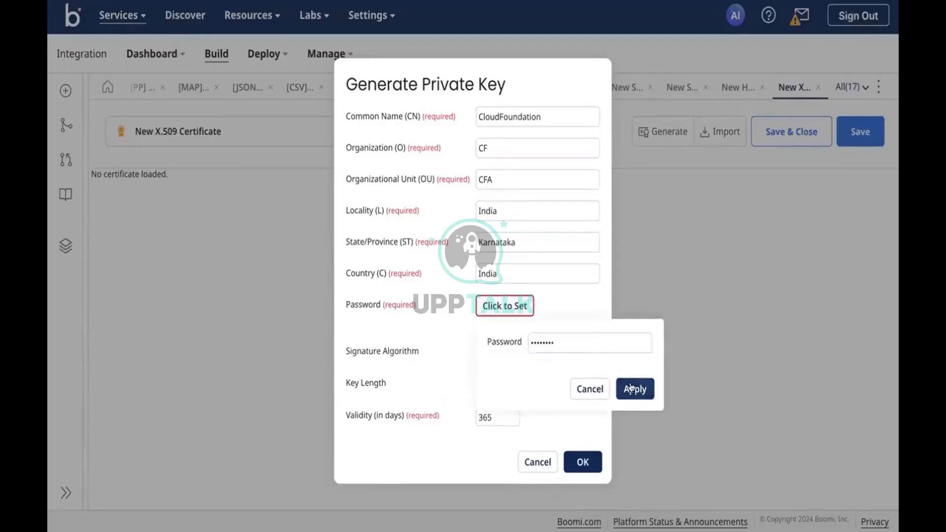
{"action": "left_click", "coordinate": [634, 389]}
{"action": "left_click", "coordinate": [535, 373]}
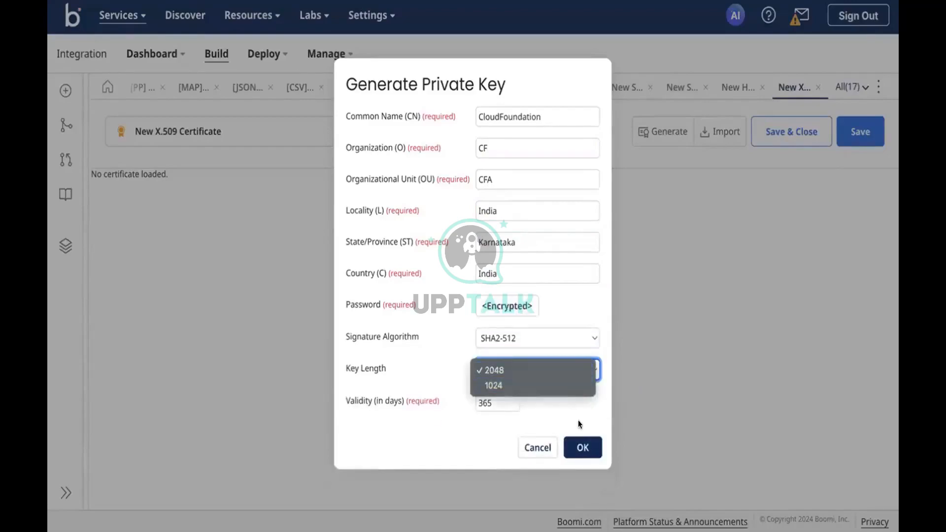
{"action": "left_click", "coordinate": [589, 449]}
{"action": "left_click", "coordinate": [589, 449]}
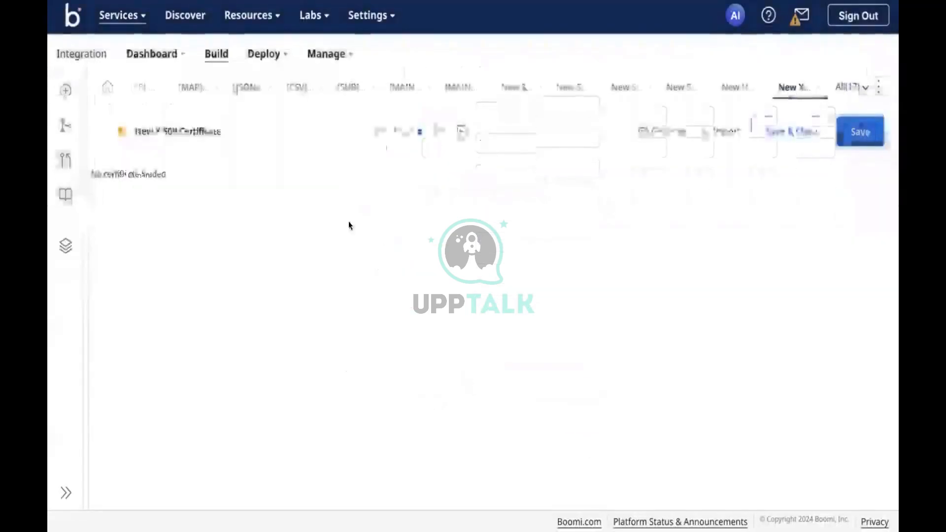
Save the CloudFoundation X.509 certificate, checking its 2024–2025 validity and fingerprints.
{"action": "scroll", "coordinate": [289, 316], "scroll_direction": "down", "scroll_amount": 1}
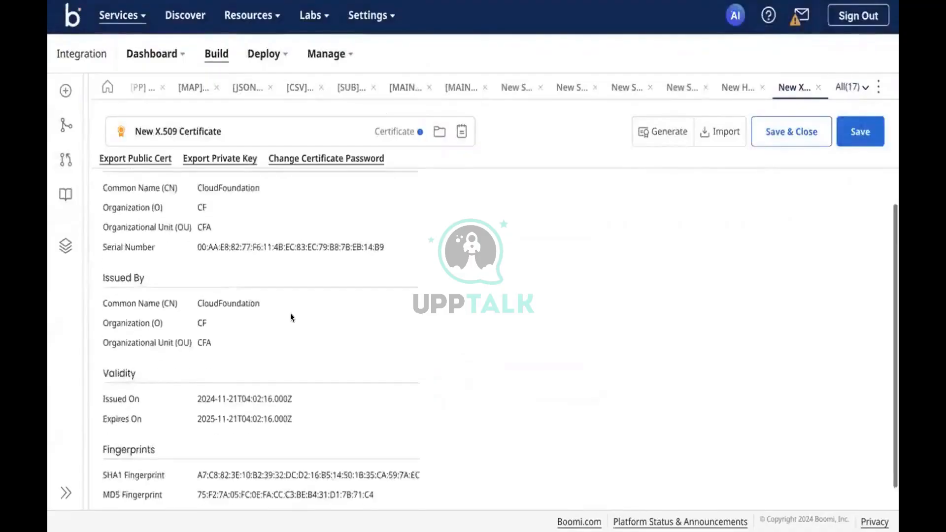
{"action": "scroll", "coordinate": [281, 306], "scroll_direction": "up", "scroll_amount": 1}
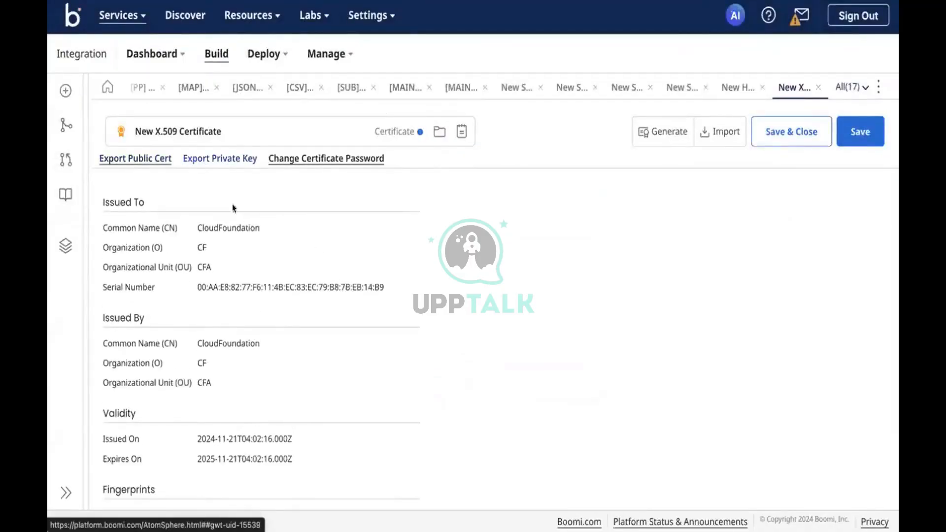
{"action": "left_click", "coordinate": [859, 133]}
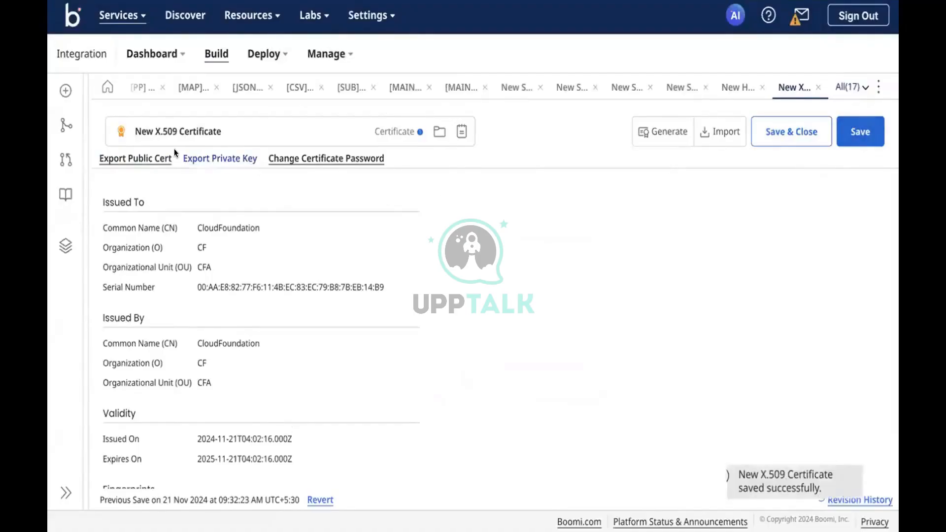
{"action": "scroll", "coordinate": [182, 213], "scroll_direction": "down", "scroll_amount": 1}
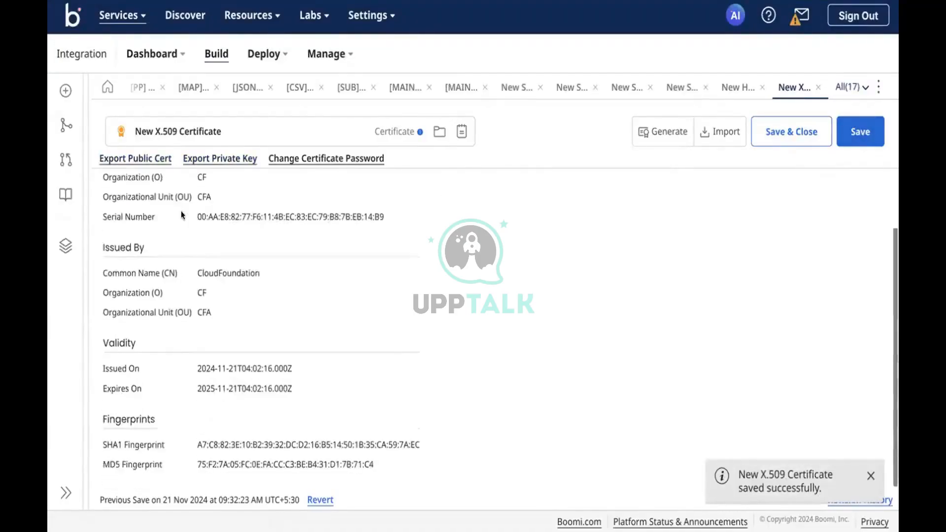
{"action": "scroll", "coordinate": [181, 211], "scroll_direction": "up", "scroll_amount": 1}
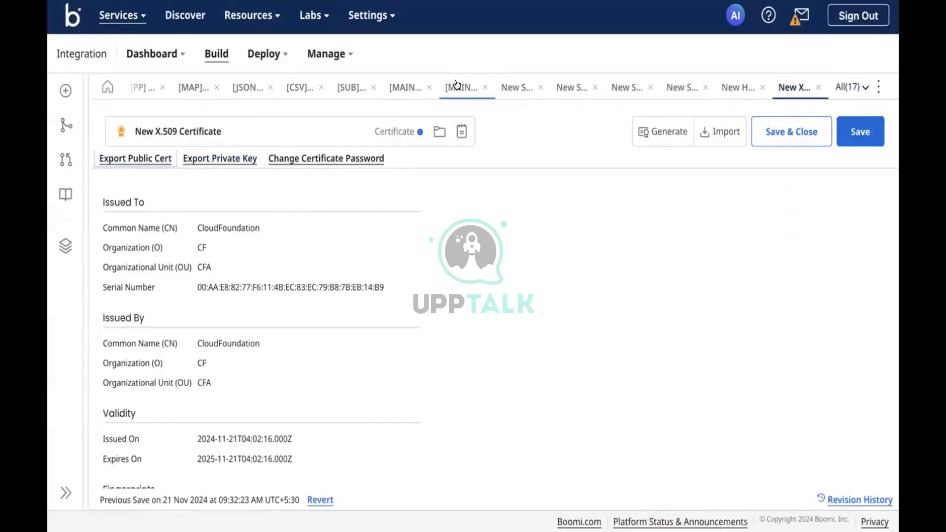
Go to Atom Management, confirm leaving Build, and view the Test-DV Atom's certificates.
{"action": "left_click", "coordinate": [326, 53]}
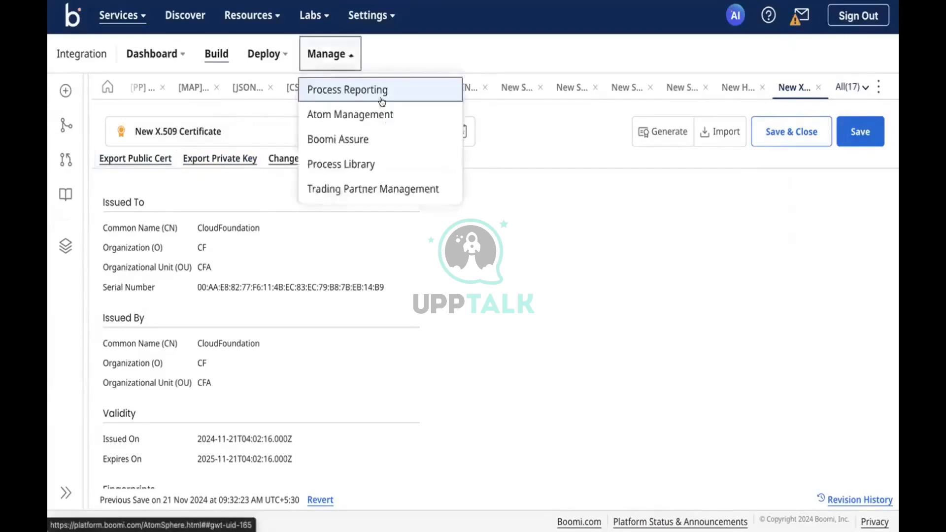
{"action": "left_click", "coordinate": [375, 113]}
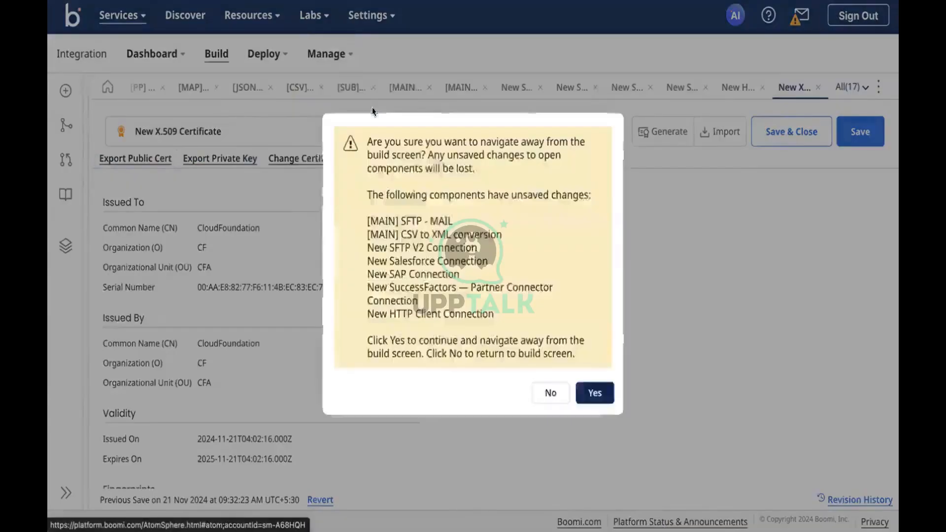
{"action": "left_click", "coordinate": [594, 392]}
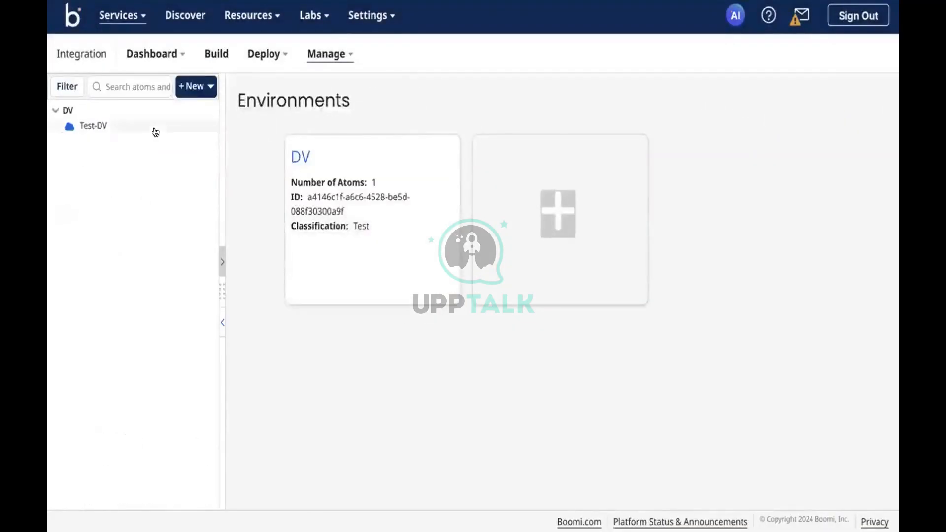
{"action": "left_click", "coordinate": [154, 129]}
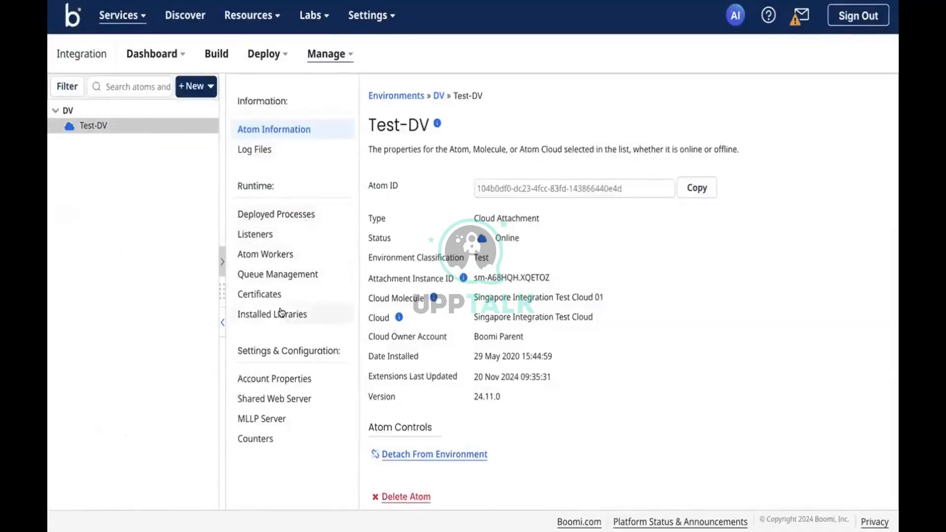
{"action": "left_click", "coordinate": [274, 295]}
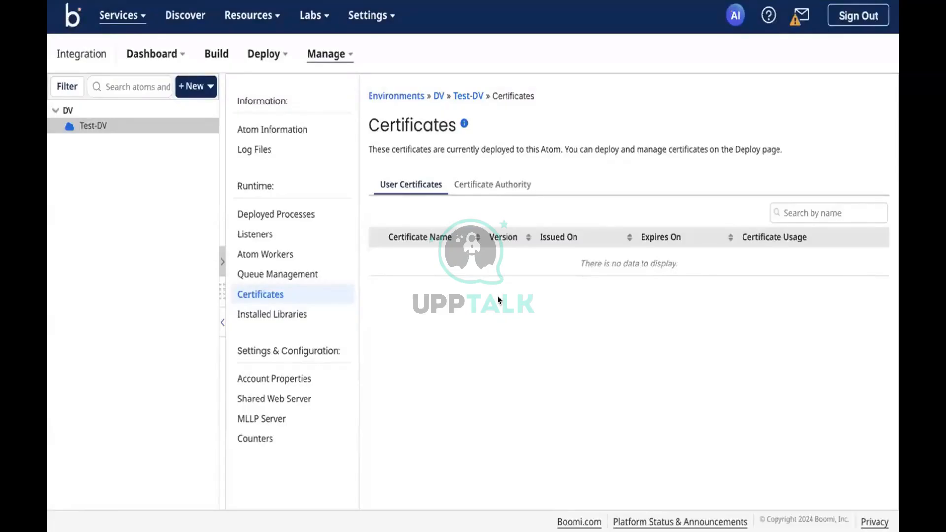
{"action": "left_click", "coordinate": [484, 185]}
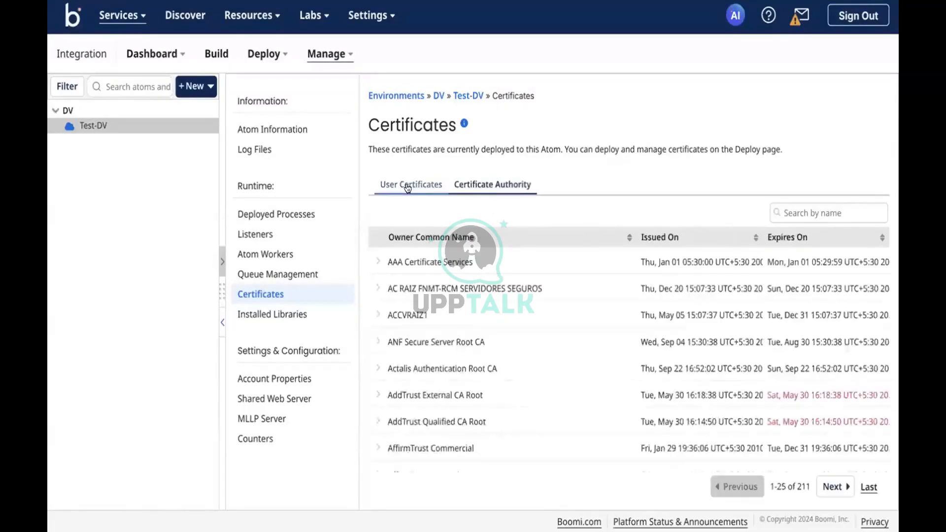
{"action": "left_click", "coordinate": [407, 187]}
{"action": "left_click", "coordinate": [478, 184]}
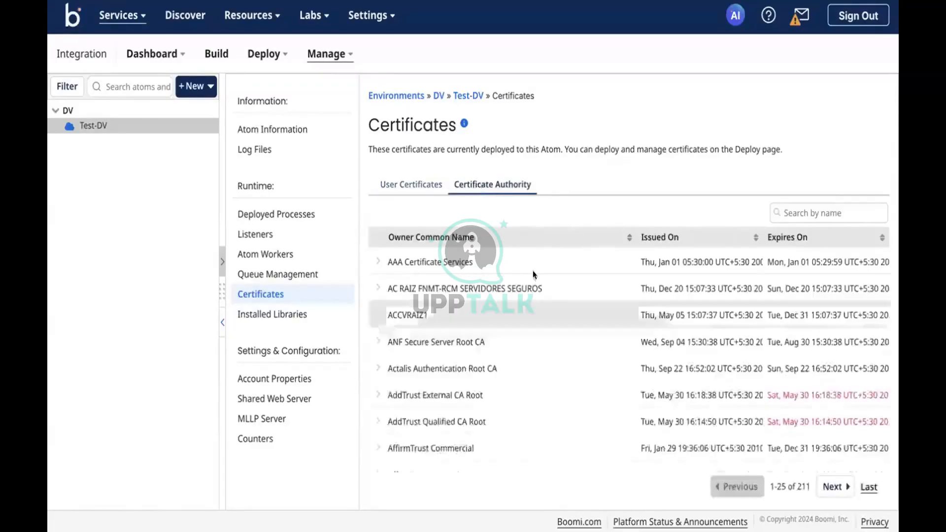
{"action": "scroll", "coordinate": [532, 275], "scroll_direction": "down", "scroll_amount": 2}
{"action": "scroll", "coordinate": [547, 296], "scroll_direction": "down", "scroll_amount": 3}
{"action": "scroll", "coordinate": [563, 321], "scroll_direction": "up", "scroll_amount": 6}
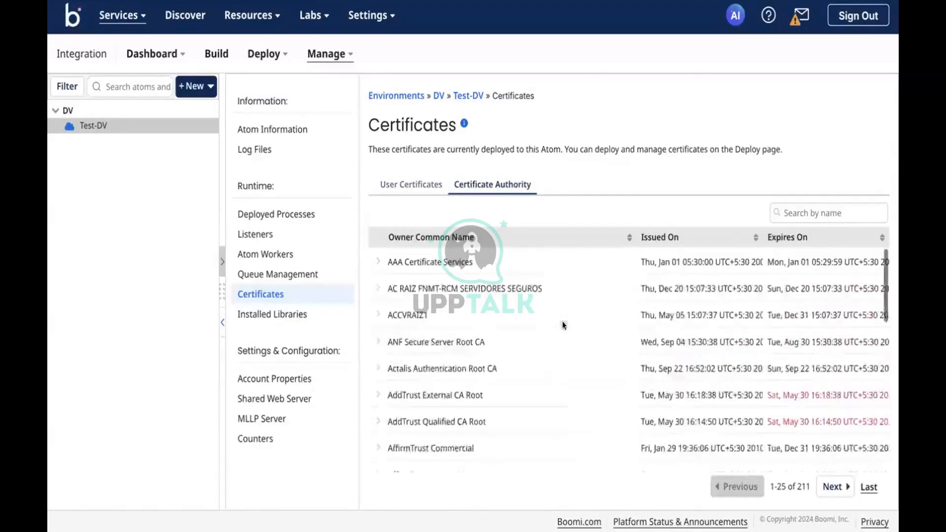
{"action": "scroll", "coordinate": [563, 320], "scroll_direction": "down", "scroll_amount": 5}
{"action": "left_click", "coordinate": [834, 486]}
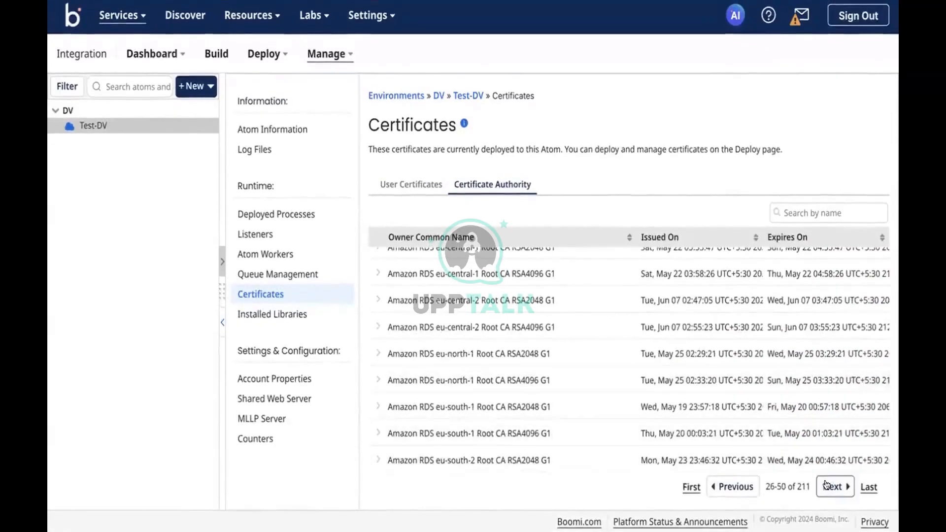
{"action": "left_click", "coordinate": [833, 486]}
{"action": "left_click", "coordinate": [832, 487]}
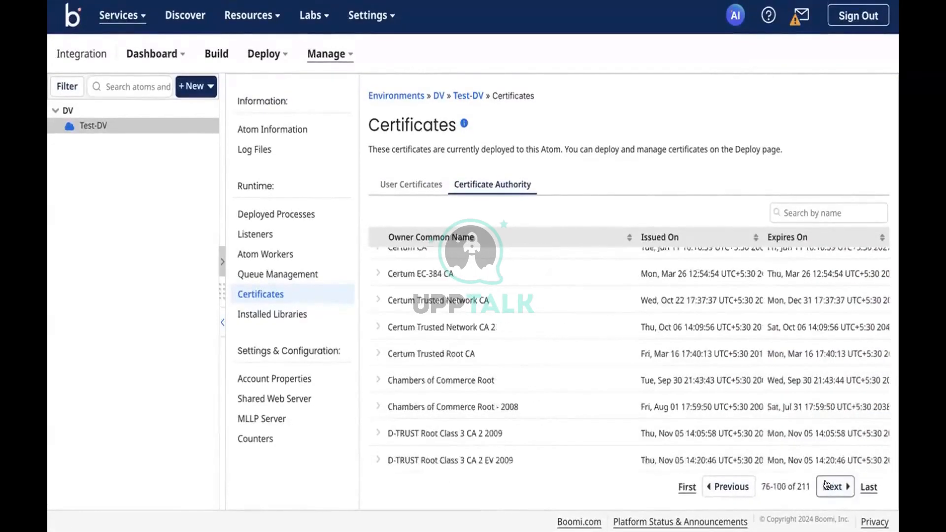
{"action": "left_click", "coordinate": [684, 488]}
{"action": "left_click", "coordinate": [392, 181]}
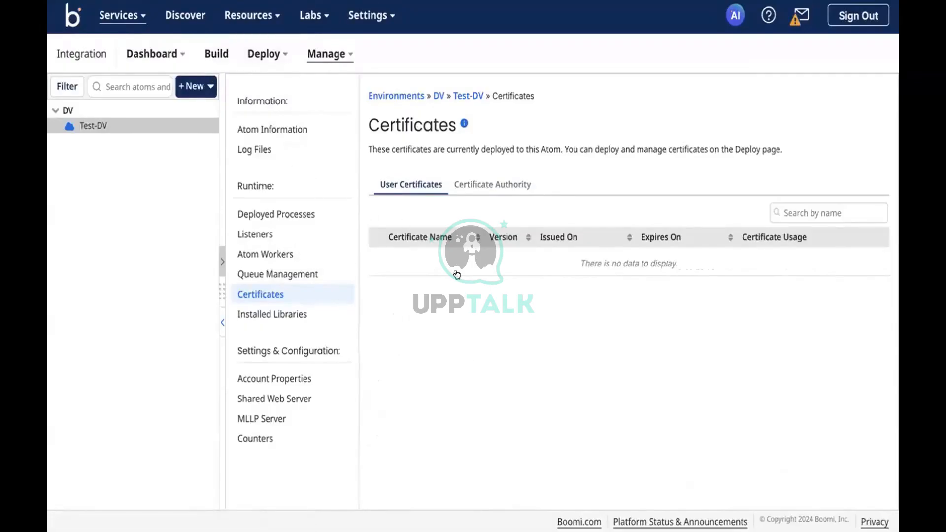
{"action": "left_click", "coordinate": [267, 395]}
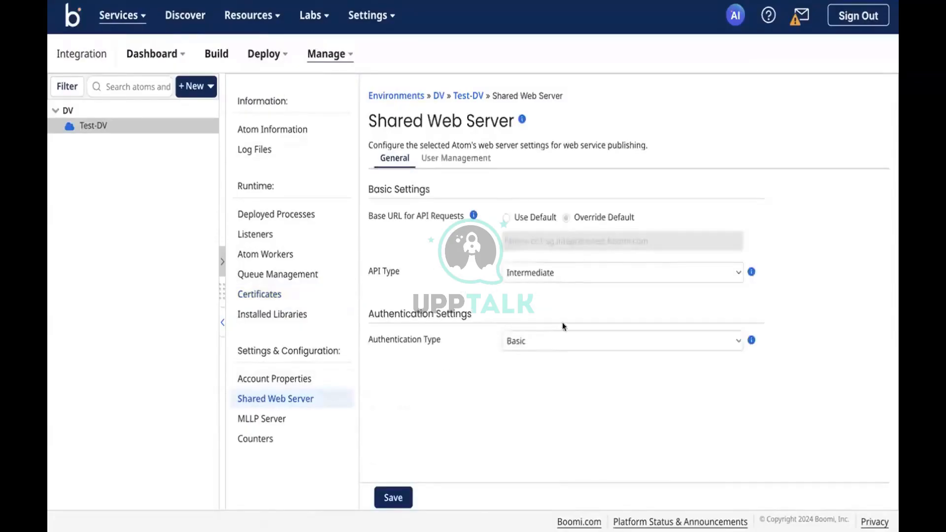
{"action": "left_click", "coordinate": [551, 337]}
{"action": "left_click", "coordinate": [516, 270]}
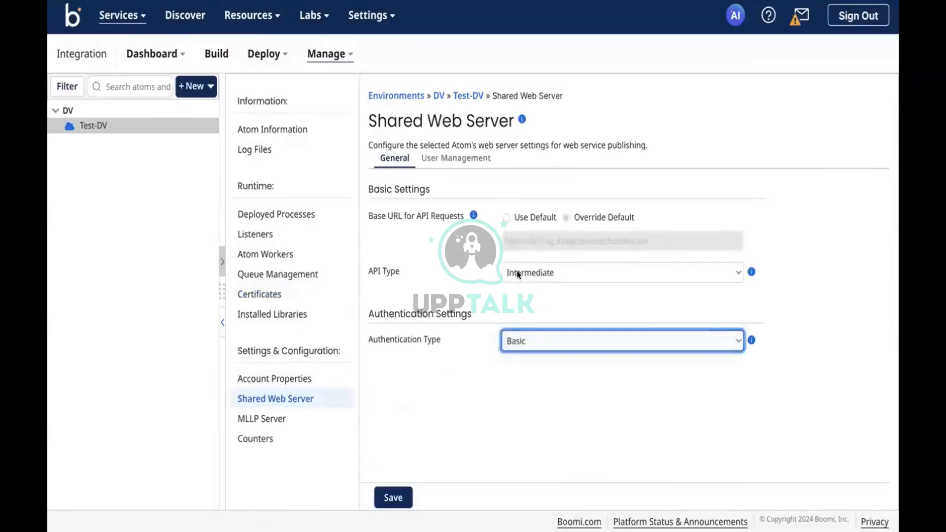
{"action": "left_click", "coordinate": [516, 270]}
{"action": "left_click", "coordinate": [515, 286]}
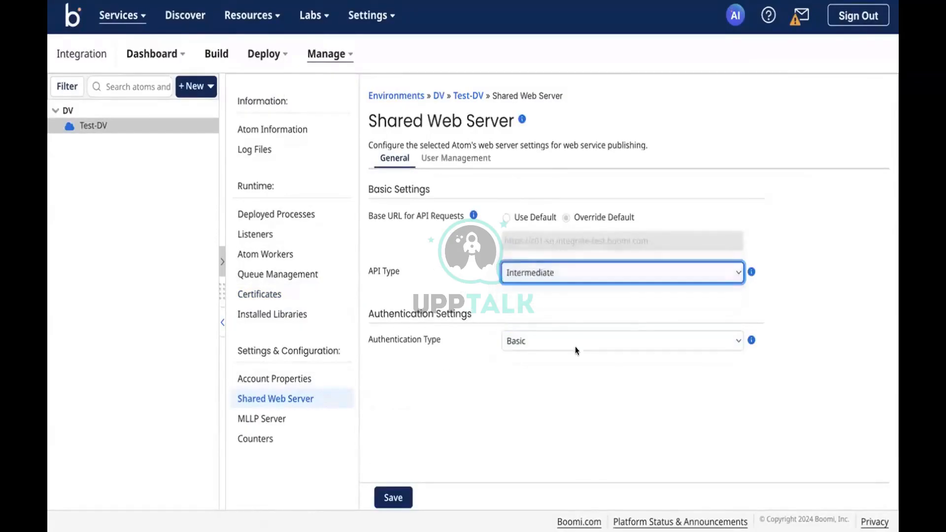
{"action": "left_click", "coordinate": [555, 338]}
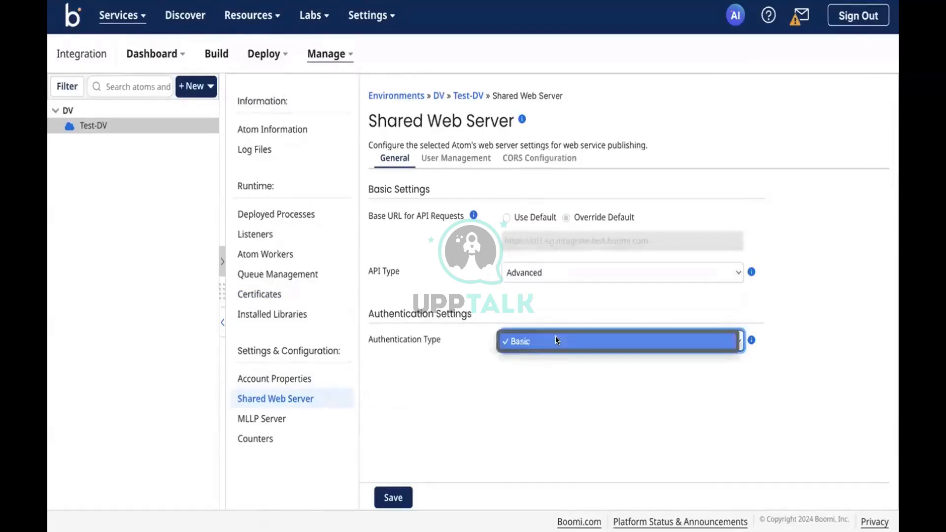
{"action": "left_click", "coordinate": [527, 262]}
{"action": "left_click", "coordinate": [527, 262]}
{"action": "left_click", "coordinate": [519, 242]}
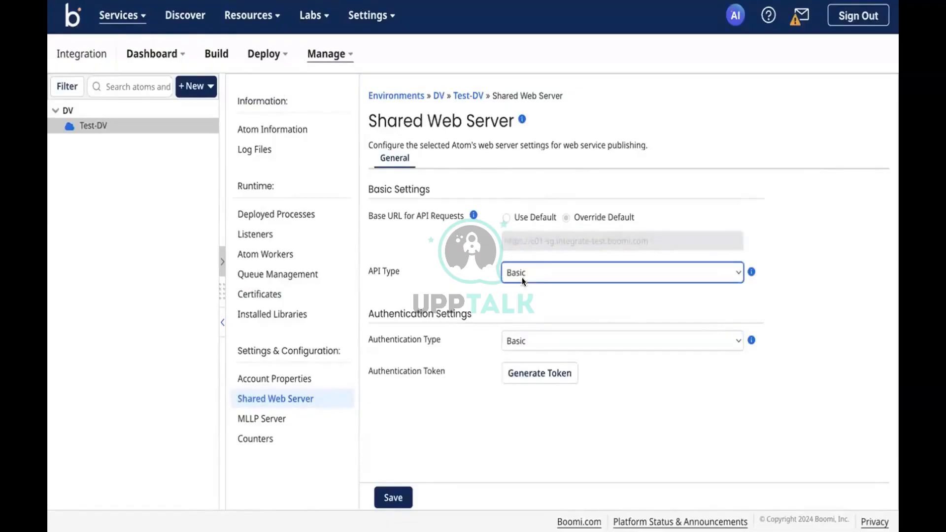
{"action": "left_click", "coordinate": [537, 261]}
{"action": "left_click", "coordinate": [541, 303]}
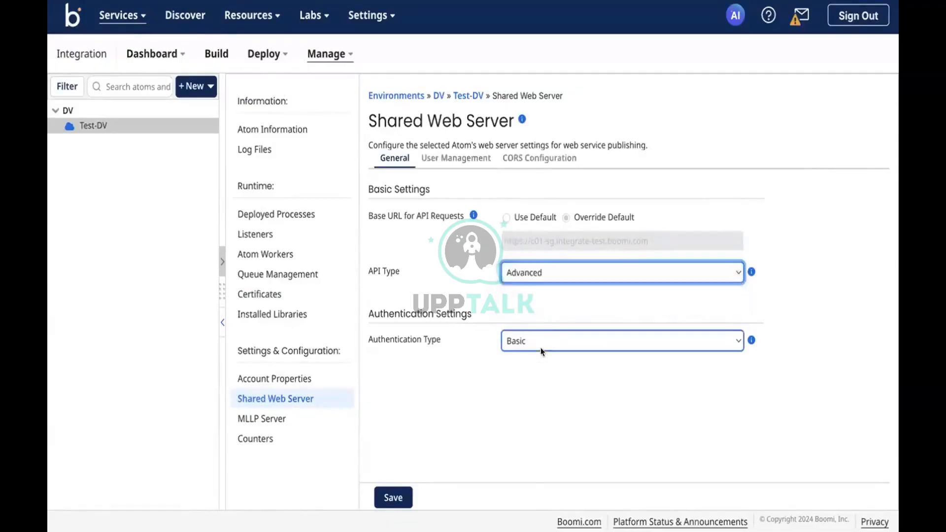
{"action": "left_click", "coordinate": [537, 339]}
{"action": "left_click", "coordinate": [523, 263]}
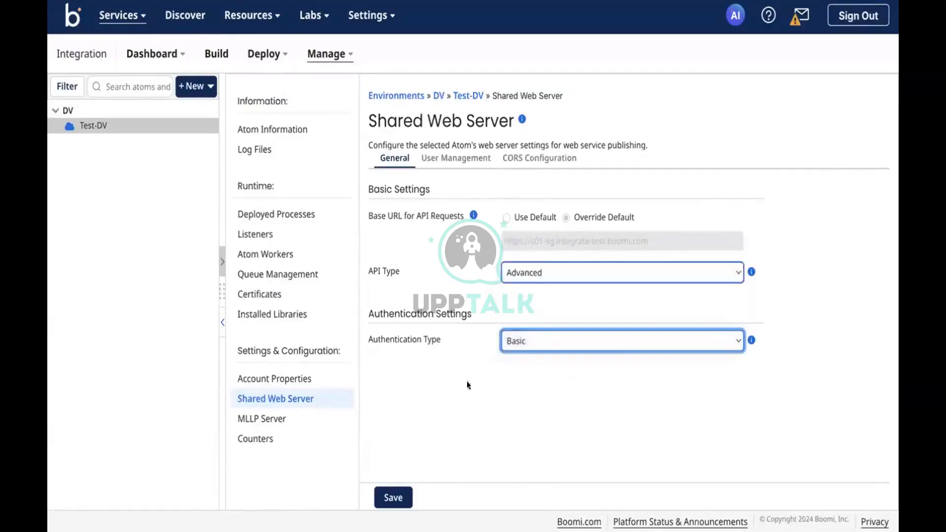
{"action": "left_click", "coordinate": [454, 163]}
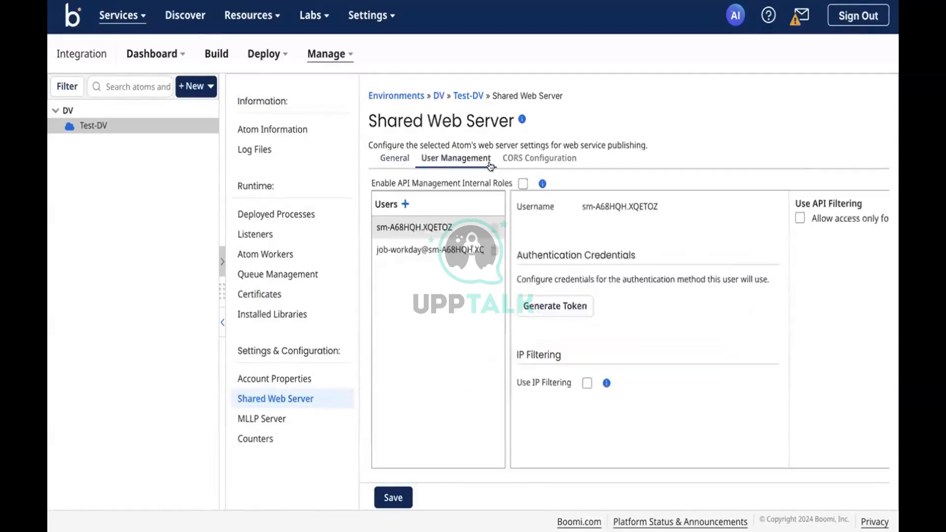
{"action": "left_click", "coordinate": [538, 160]}
{"action": "left_click", "coordinate": [434, 157]}
{"action": "left_click", "coordinate": [409, 251]}
{"action": "left_click", "coordinate": [418, 224]}
{"action": "left_click", "coordinate": [386, 163]}
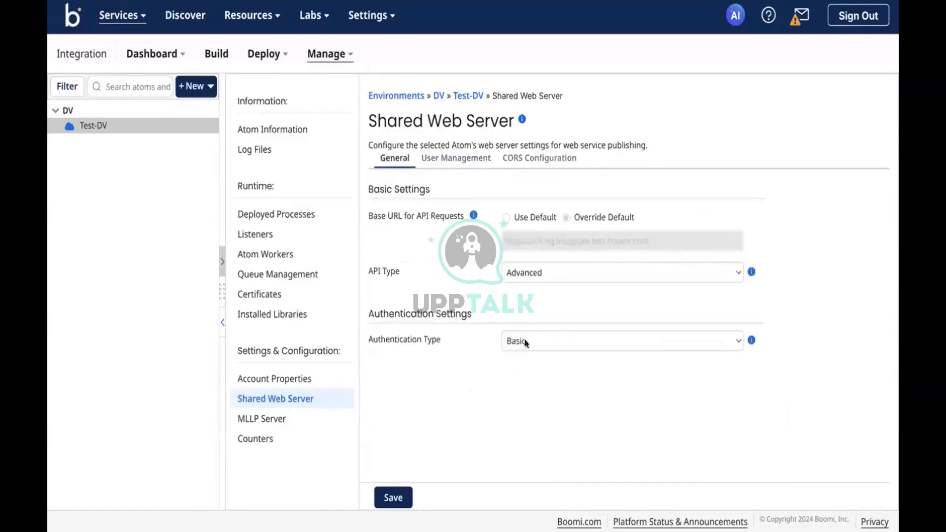
{"action": "left_click", "coordinate": [525, 340]}
{"action": "left_click", "coordinate": [448, 328]}
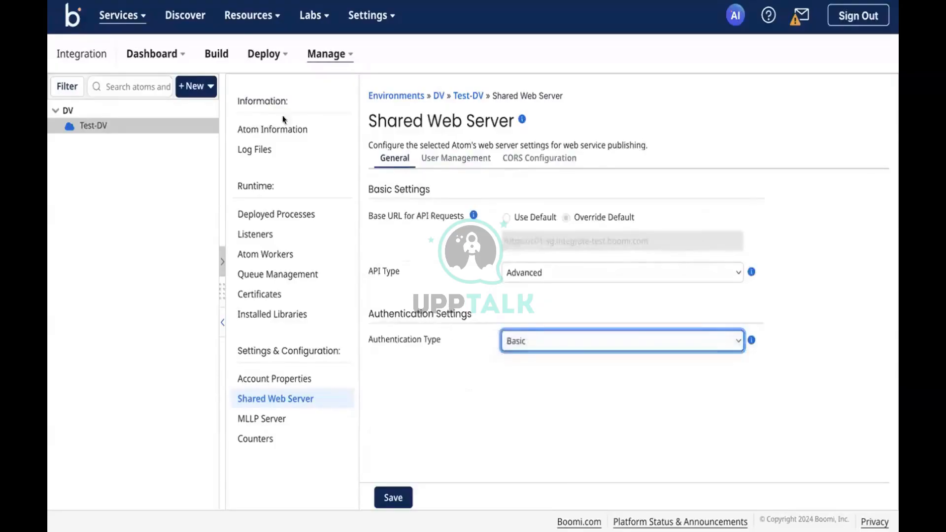
Return to Build and review the New X.509 Certificate's SHA1 and MD5 fingerprints.
{"action": "left_click", "coordinate": [215, 58]}
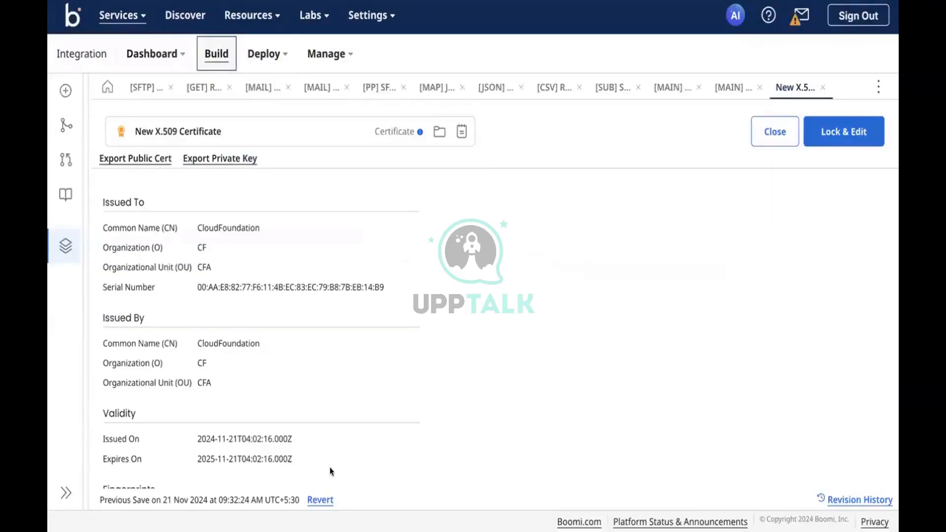
{"action": "scroll", "coordinate": [329, 467], "scroll_direction": "down", "scroll_amount": 2}
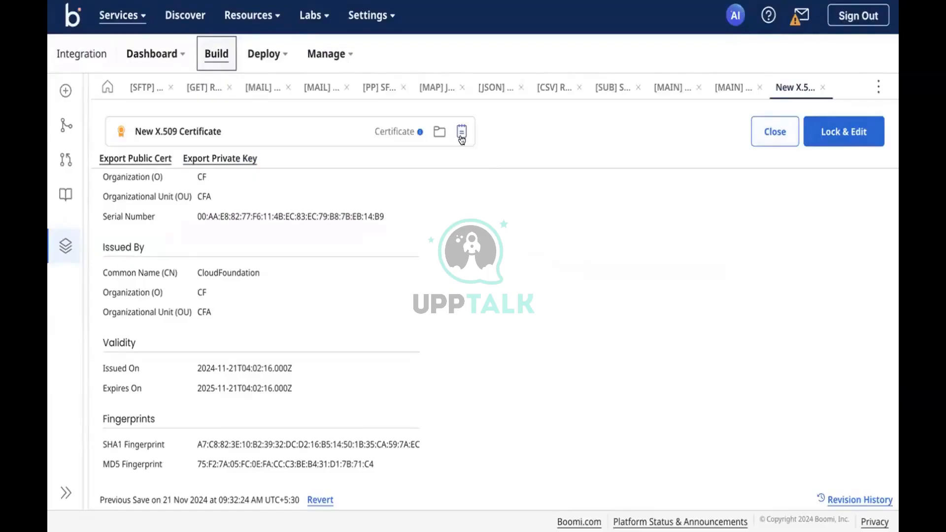
Create a new PGP Certificate component.
{"action": "left_click", "coordinate": [65, 91]}
{"action": "left_click", "coordinate": [424, 248]}
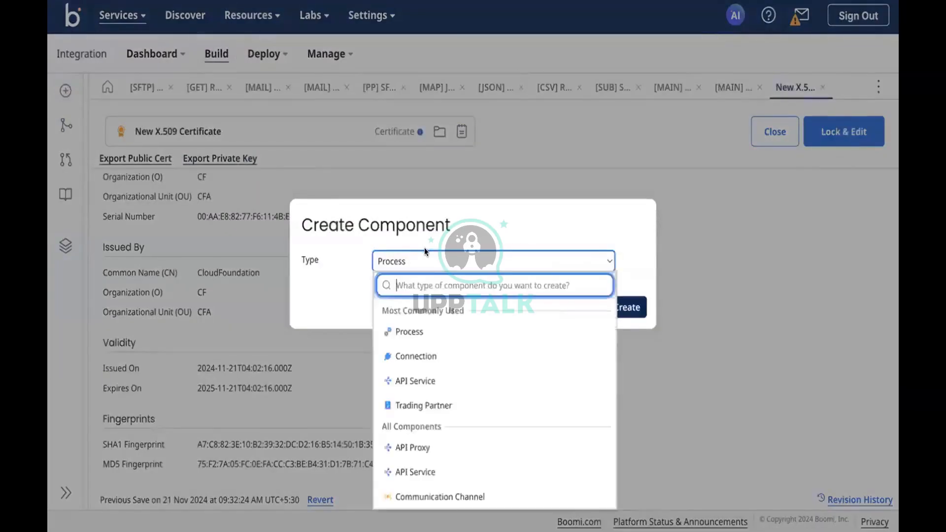
{"action": "type", "text": "pgp"}
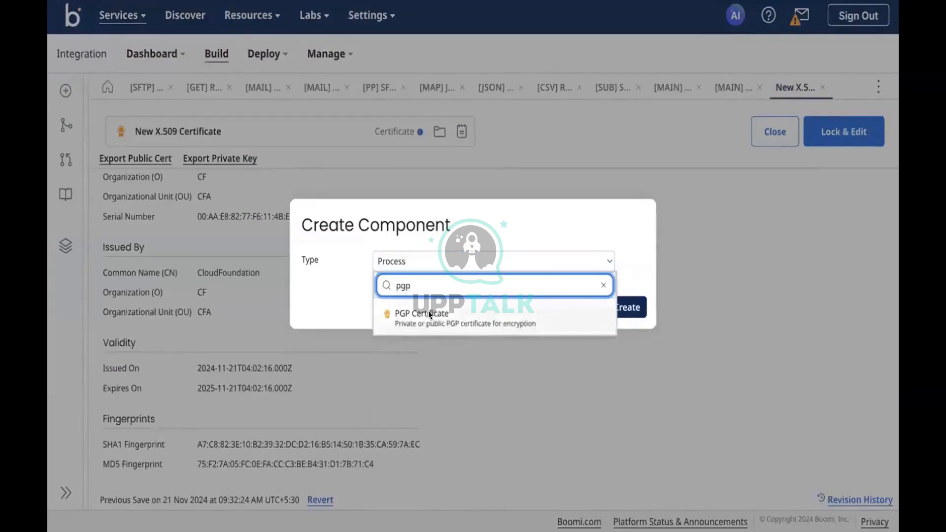
{"action": "left_click", "coordinate": [427, 311]}
{"action": "left_click", "coordinate": [620, 306]}
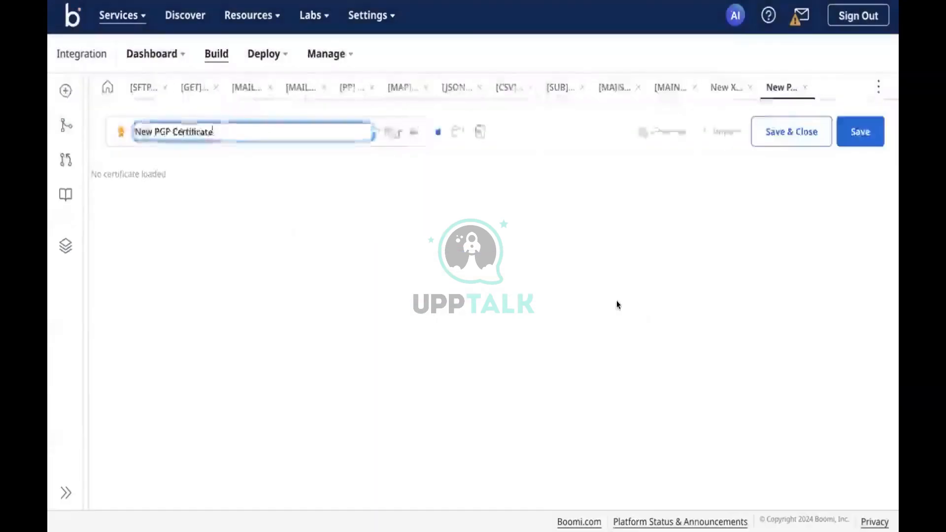
Generate a 4096-bit private key for it using the RSA algorithm.
{"action": "left_click", "coordinate": [653, 139]}
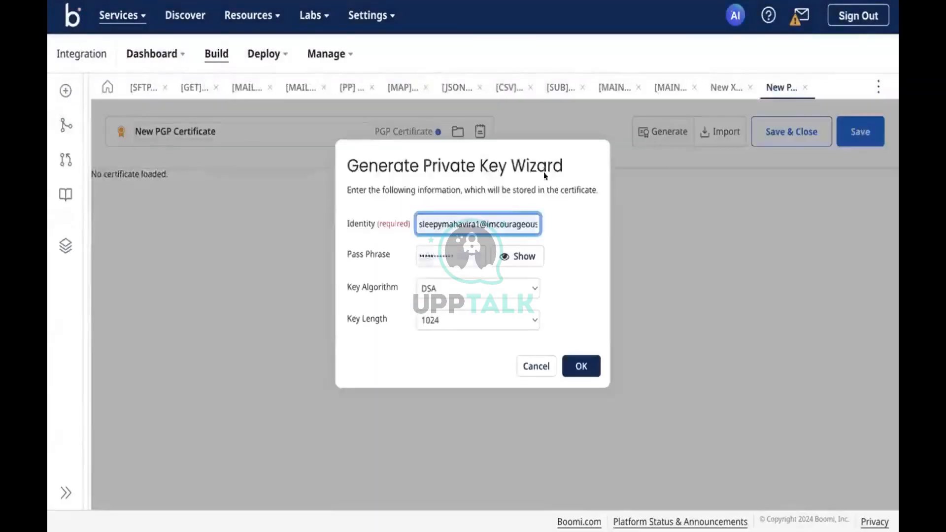
{"action": "left_click", "coordinate": [457, 291]}
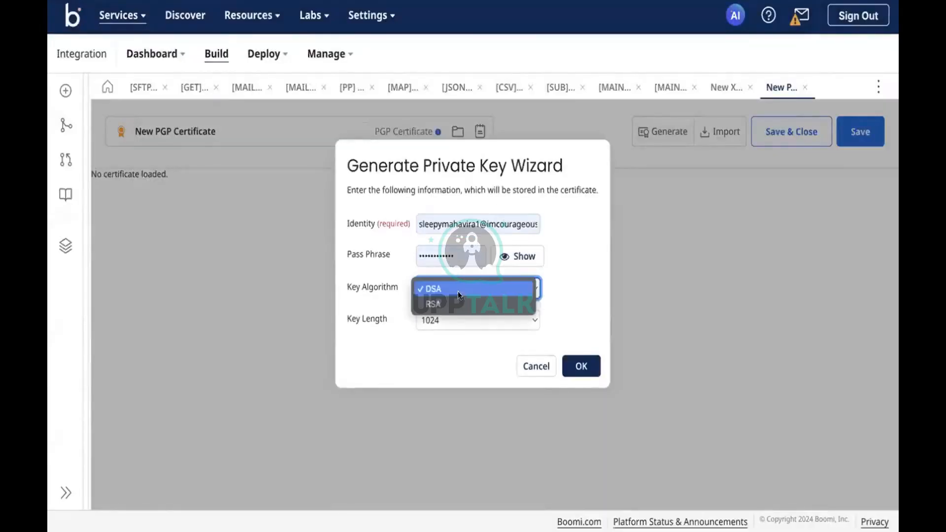
{"action": "left_click", "coordinate": [433, 302]}
{"action": "left_click", "coordinate": [576, 365]}
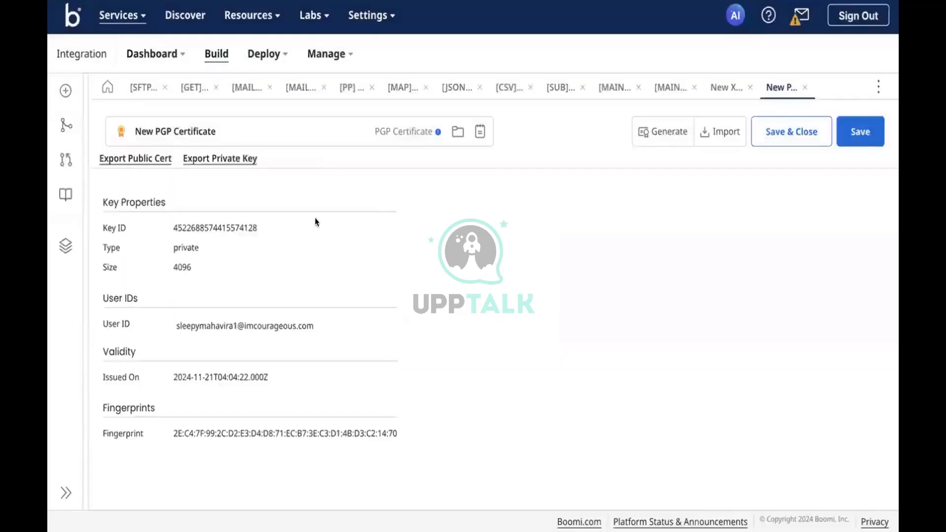
{"action": "left_click", "coordinate": [143, 159]}
Glance at the [MAIN] SFTP - MAIL process, then go back to the New X.509 Certificate.
{"action": "left_click", "coordinate": [609, 86]}
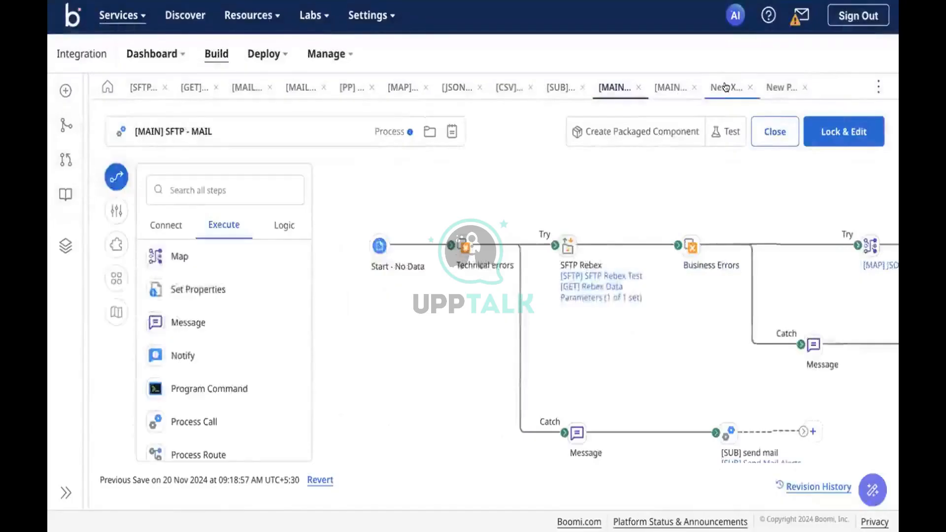
{"action": "left_click", "coordinate": [725, 87]}
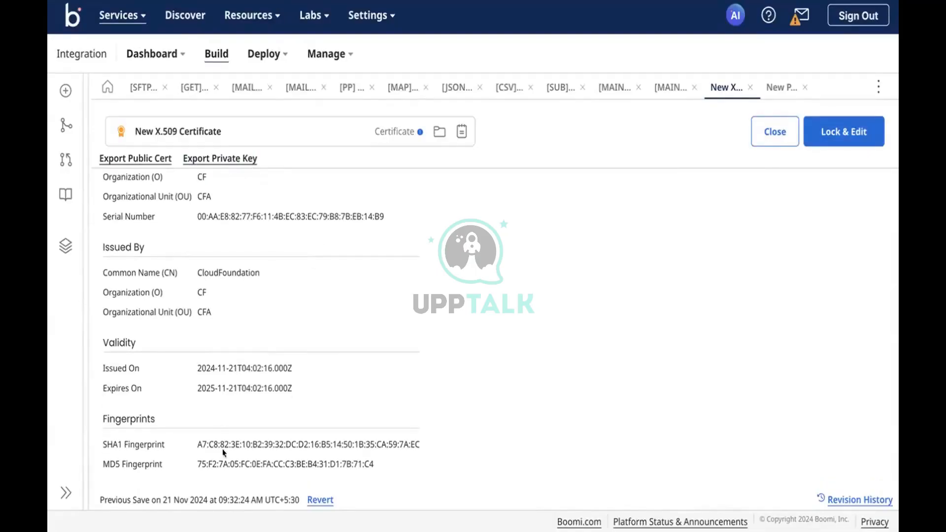
{"action": "scroll", "coordinate": [202, 333], "scroll_direction": "up", "scroll_amount": 1}
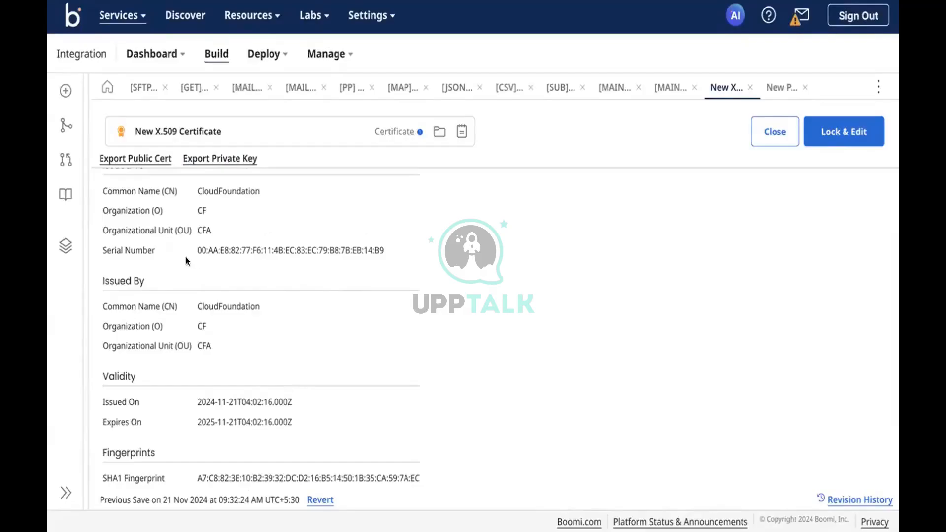
{"action": "scroll", "coordinate": [187, 260], "scroll_direction": "down", "scroll_amount": 1}
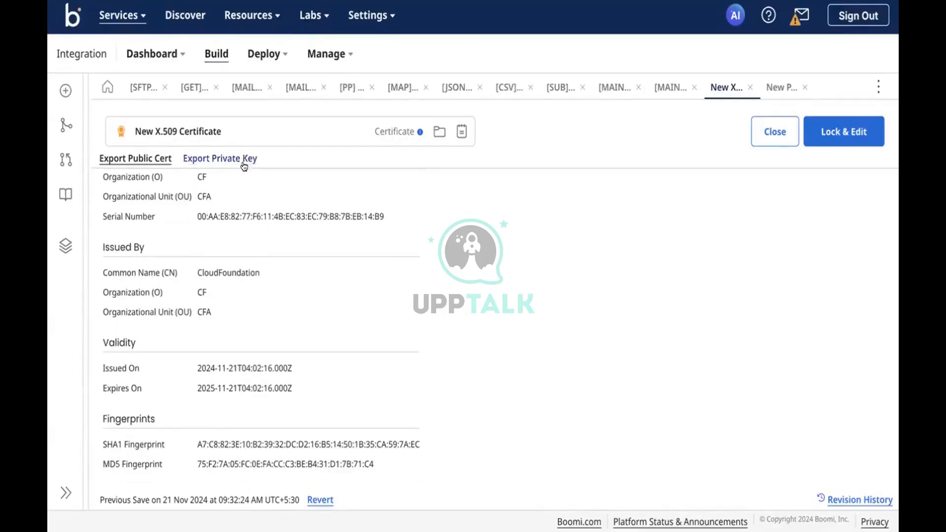
{"action": "scroll", "coordinate": [268, 270], "scroll_direction": "up", "scroll_amount": 2}
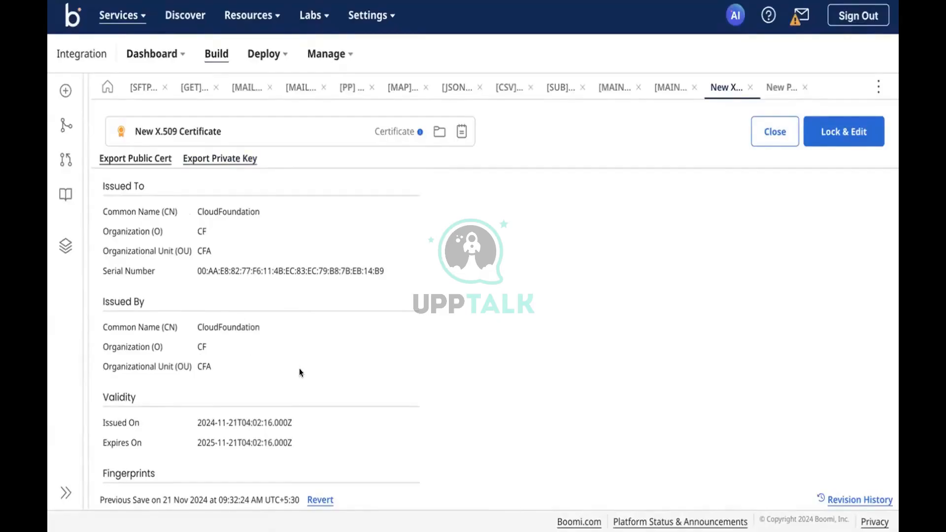
{"action": "scroll", "coordinate": [299, 368], "scroll_direction": "up", "scroll_amount": 1}
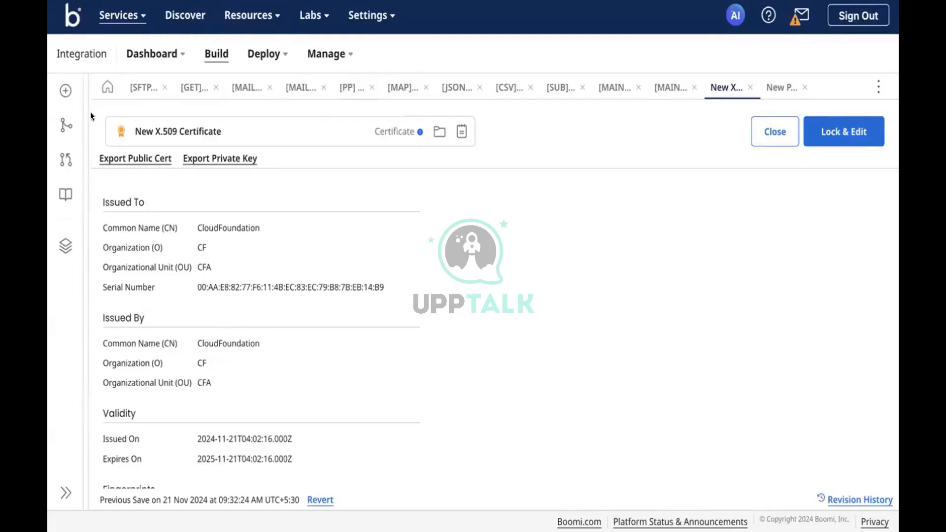
Create a new X.509 Certificate component.
{"action": "left_click", "coordinate": [69, 90]}
{"action": "left_click", "coordinate": [471, 256]}
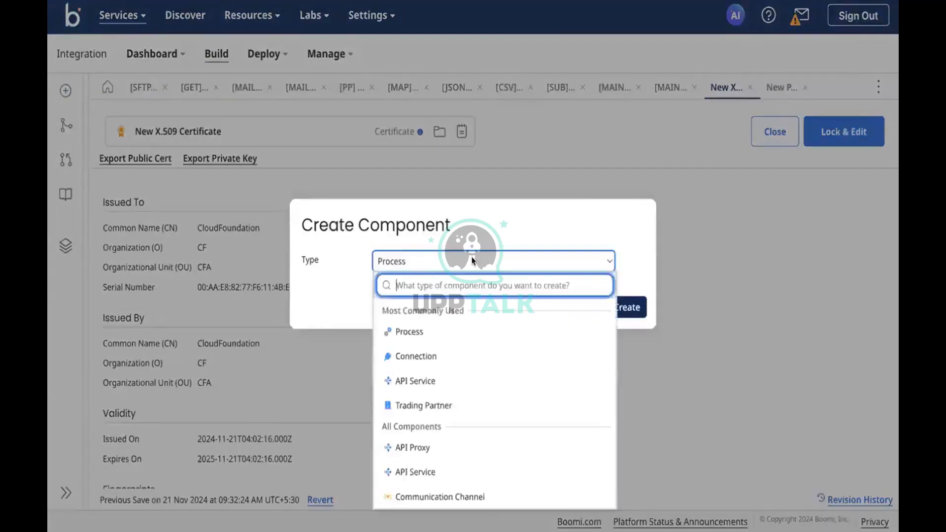
{"action": "type", "text": "x"}
{"action": "key", "text": "BackSpace"}
{"action": "type", "text": "x."}
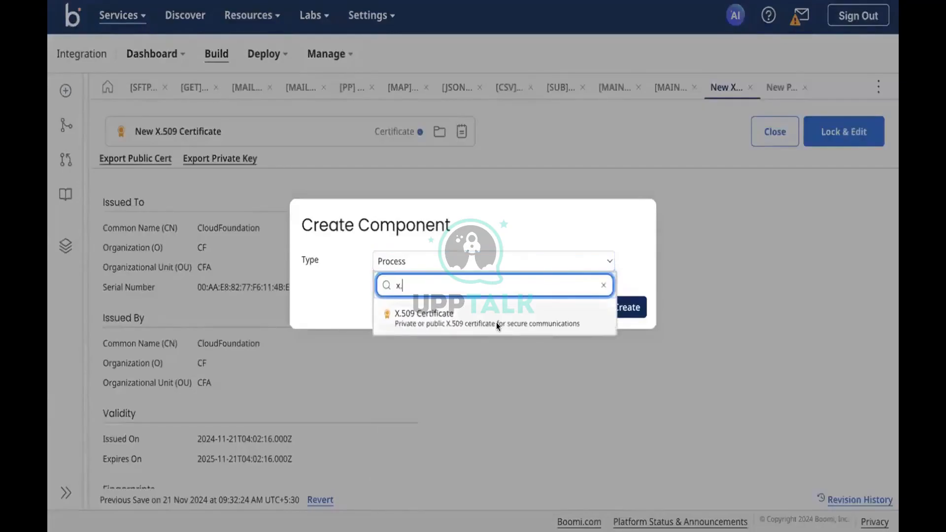
{"action": "left_click", "coordinate": [496, 319]}
{"action": "left_click", "coordinate": [616, 309]}
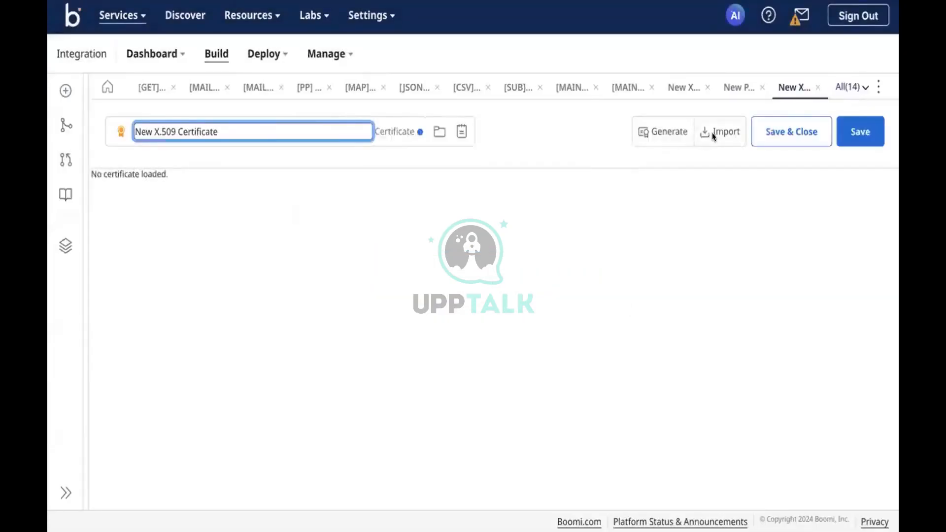
Import an existing certificate file into the component and review its details.
{"action": "left_click", "coordinate": [713, 132]}
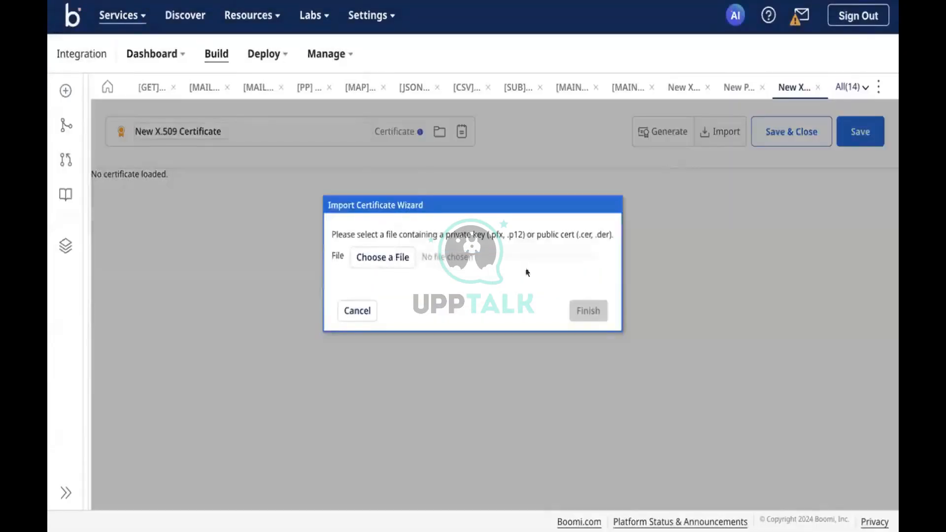
{"action": "left_click", "coordinate": [376, 266]}
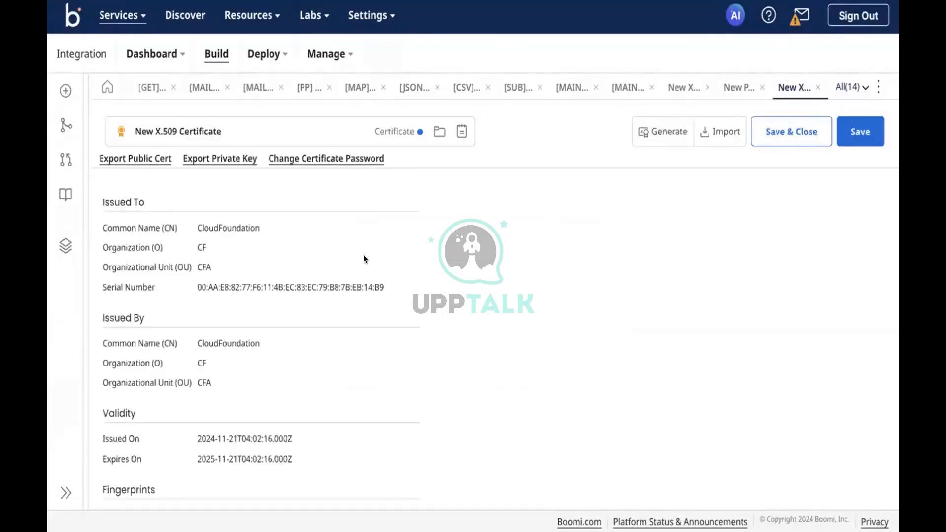
{"action": "scroll", "coordinate": [228, 368], "scroll_direction": "down", "scroll_amount": 2}
{"action": "scroll", "coordinate": [276, 315], "scroll_direction": "up", "scroll_amount": 2}
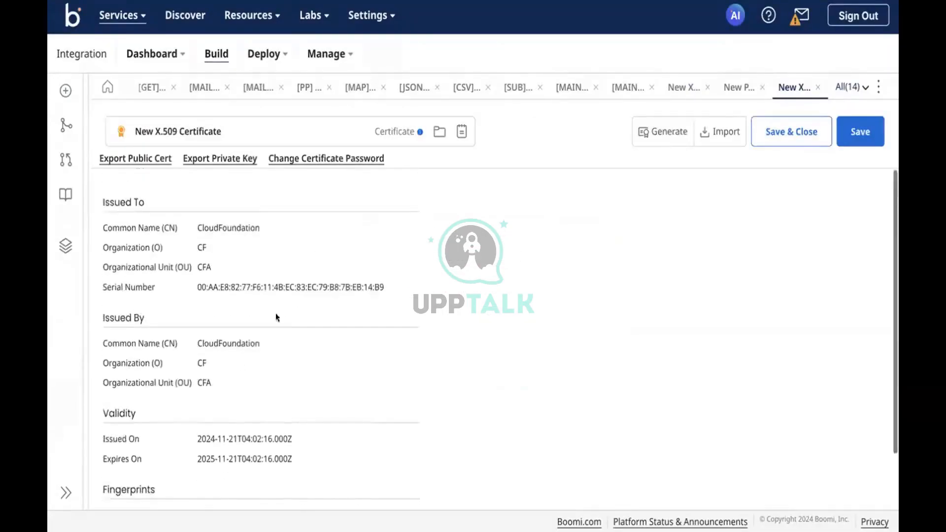
{"action": "scroll", "coordinate": [241, 302], "scroll_direction": "down", "scroll_amount": 2}
{"action": "scroll", "coordinate": [241, 259], "scroll_direction": "up", "scroll_amount": 2}
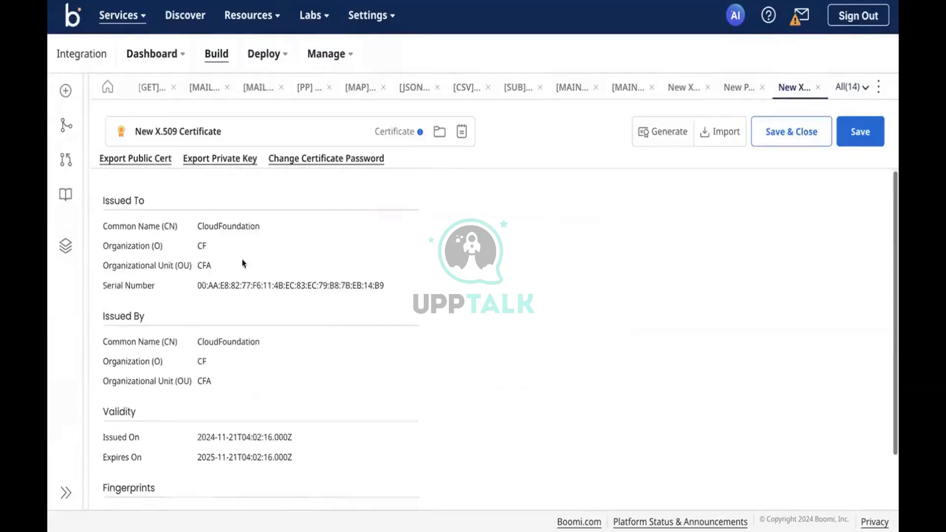
Save it as New X.509 Certificate 3 and export its private key.
{"action": "left_click", "coordinate": [218, 158]}
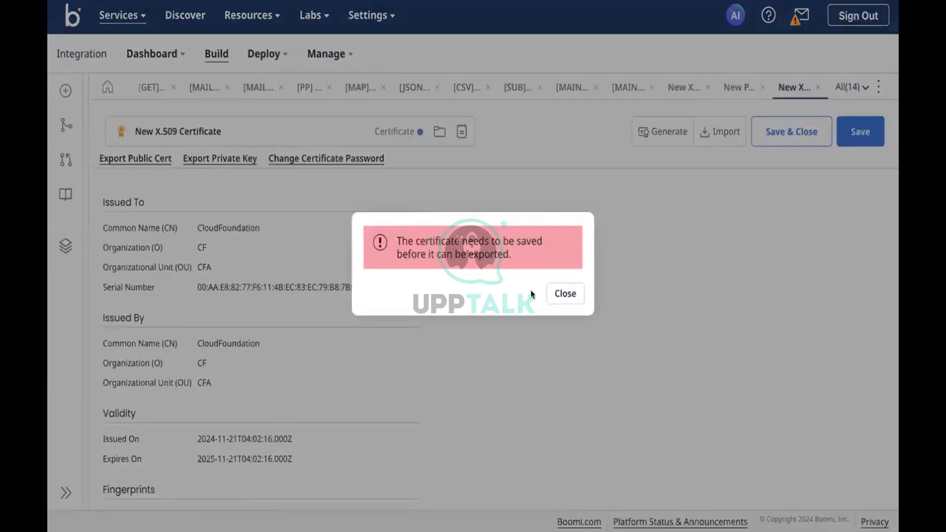
{"action": "left_click", "coordinate": [565, 294]}
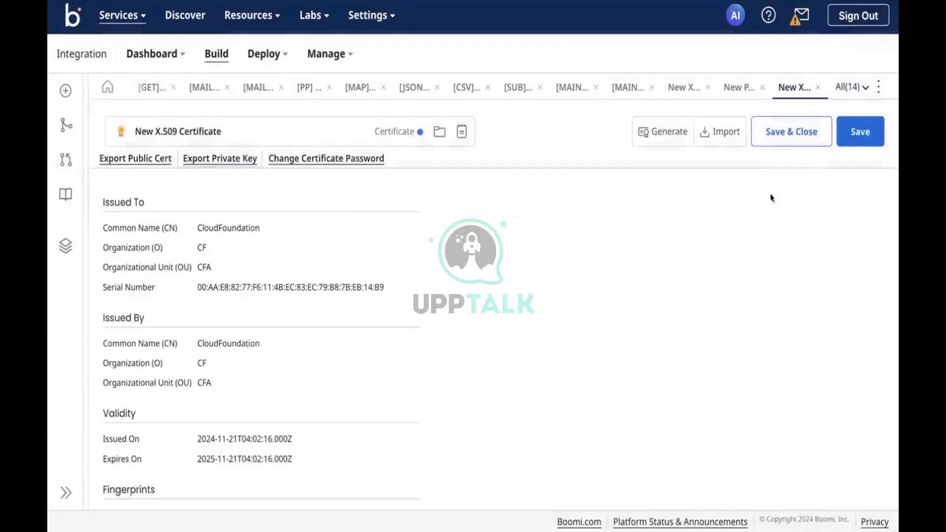
{"action": "left_click", "coordinate": [844, 134]}
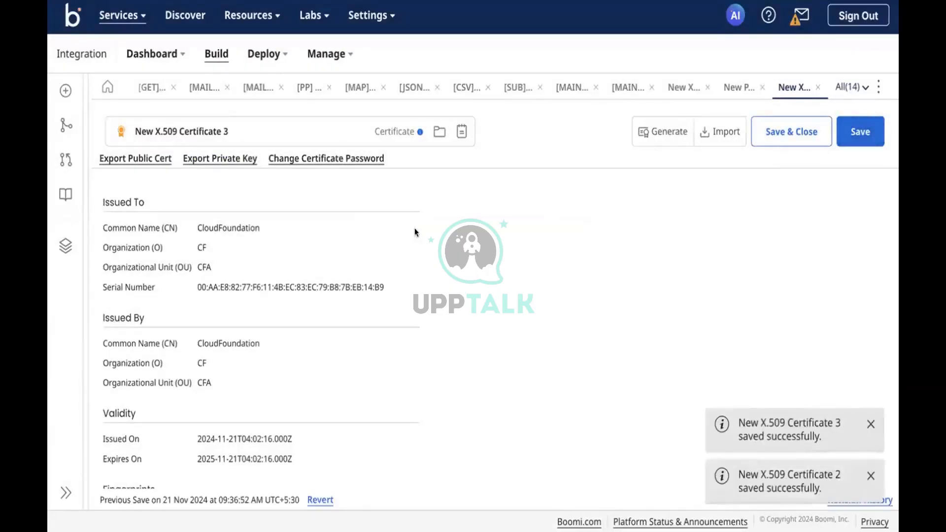
{"action": "left_click", "coordinate": [219, 158]}
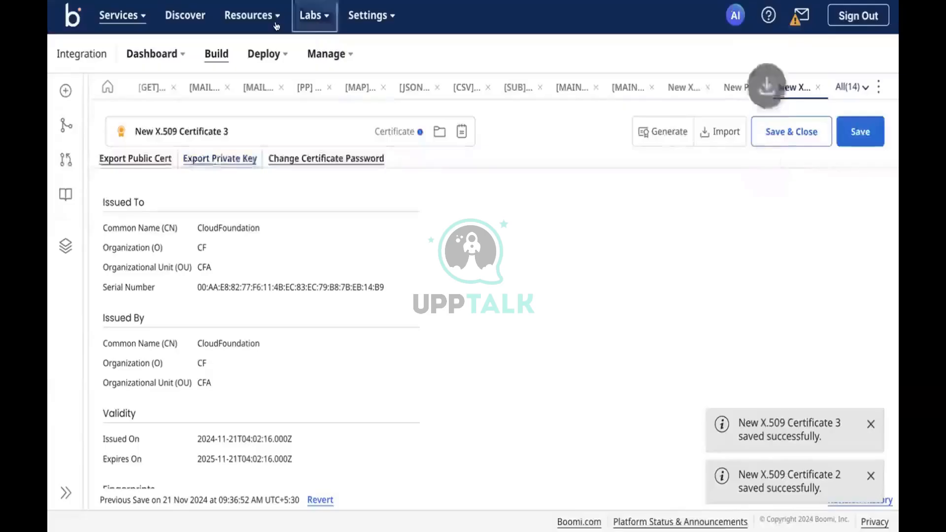